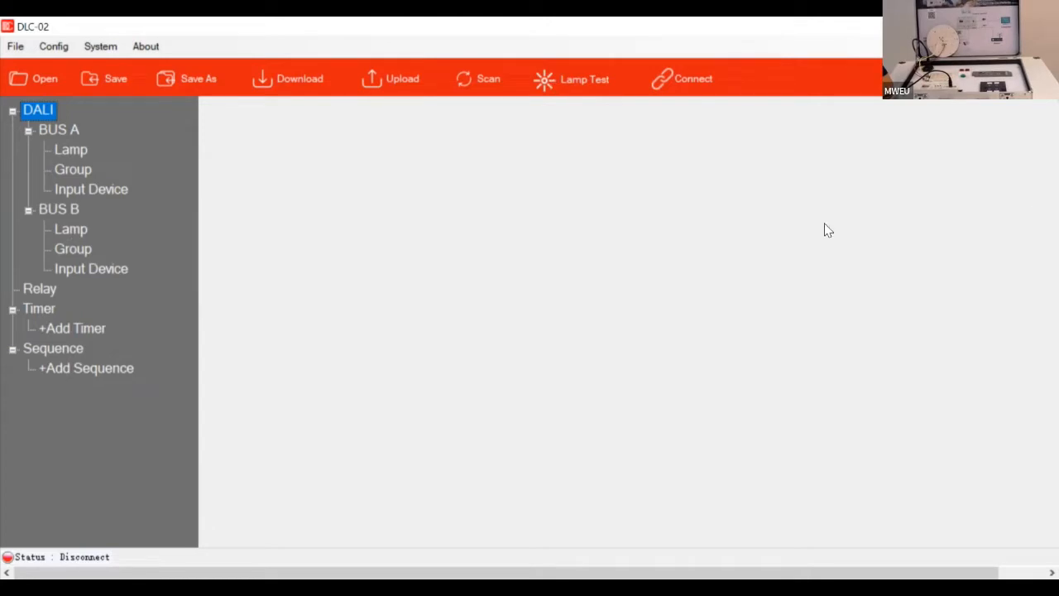
Step: Maximize the DLC-02 configuration window and connect the software to the controller
{"action": "left_click", "coordinate": [329, 29]}
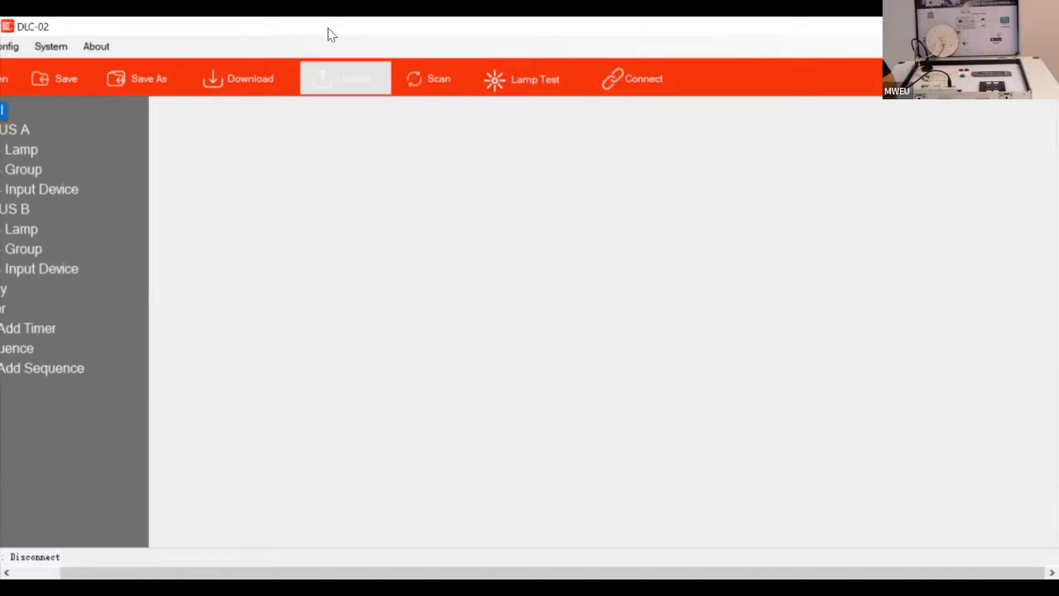
{"action": "double_click", "coordinate": [329, 29]}
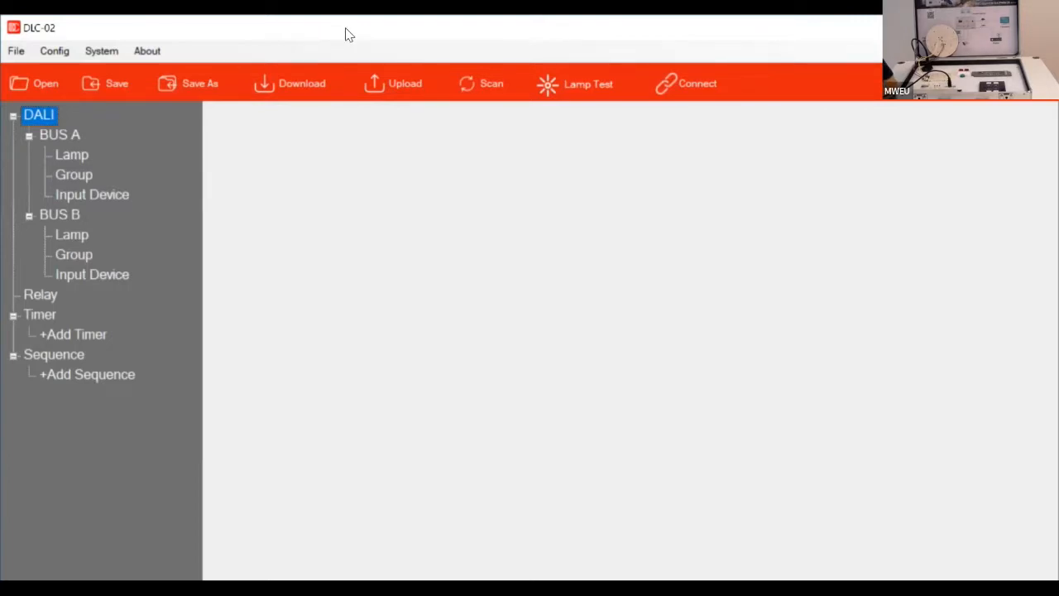
{"action": "double_click", "coordinate": [612, 31]}
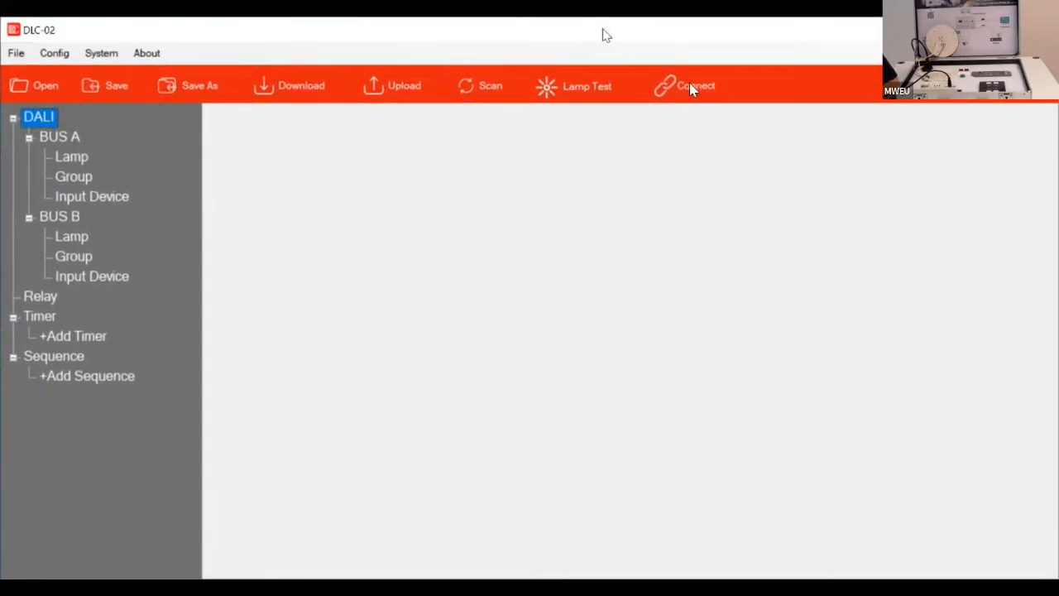
{"action": "left_click", "coordinate": [716, 87]}
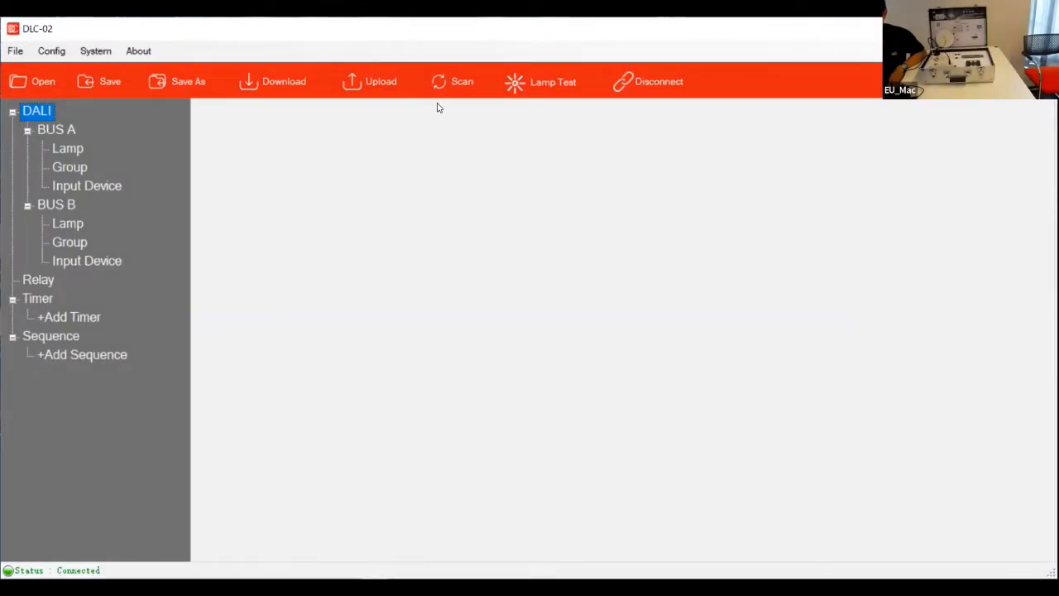
Step: Scan the DALI system for devices using New Initialization and close the scan dialog when it finishes
{"action": "left_click", "coordinate": [454, 81]}
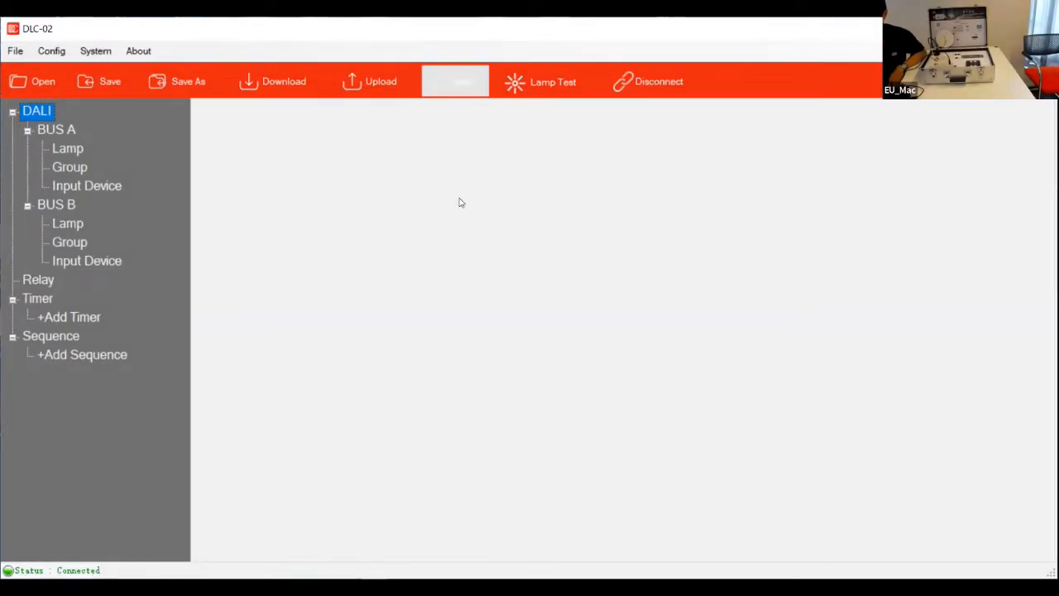
{"action": "left_click", "coordinate": [349, 229]}
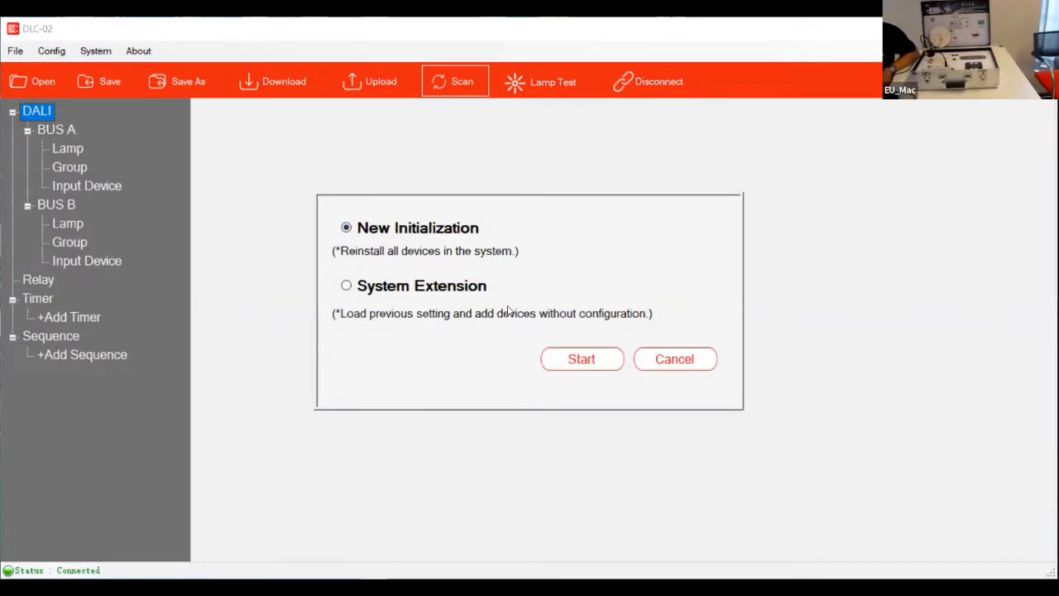
{"action": "left_click", "coordinate": [556, 367]}
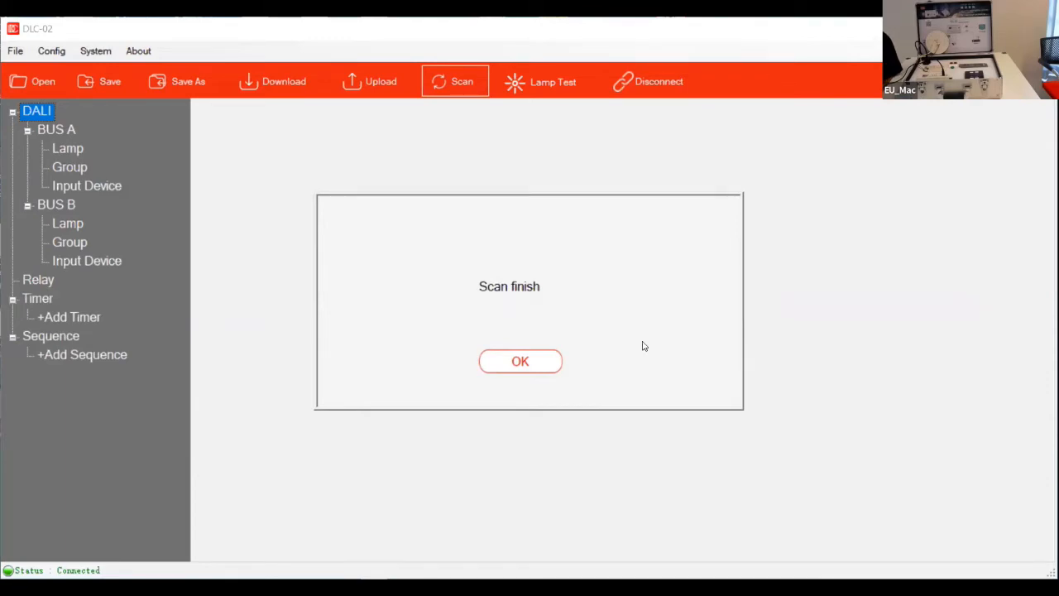
{"action": "left_click", "coordinate": [521, 356]}
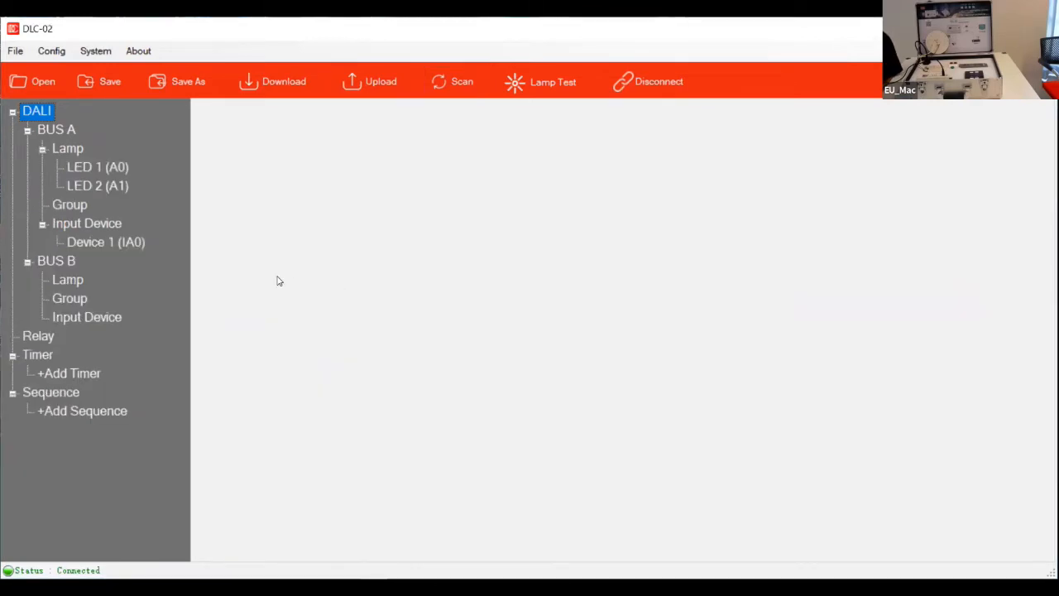
Step: Examine the settings of LED 1, input Device 1 and LED 2 on BUS A
{"action": "left_click", "coordinate": [106, 166]}
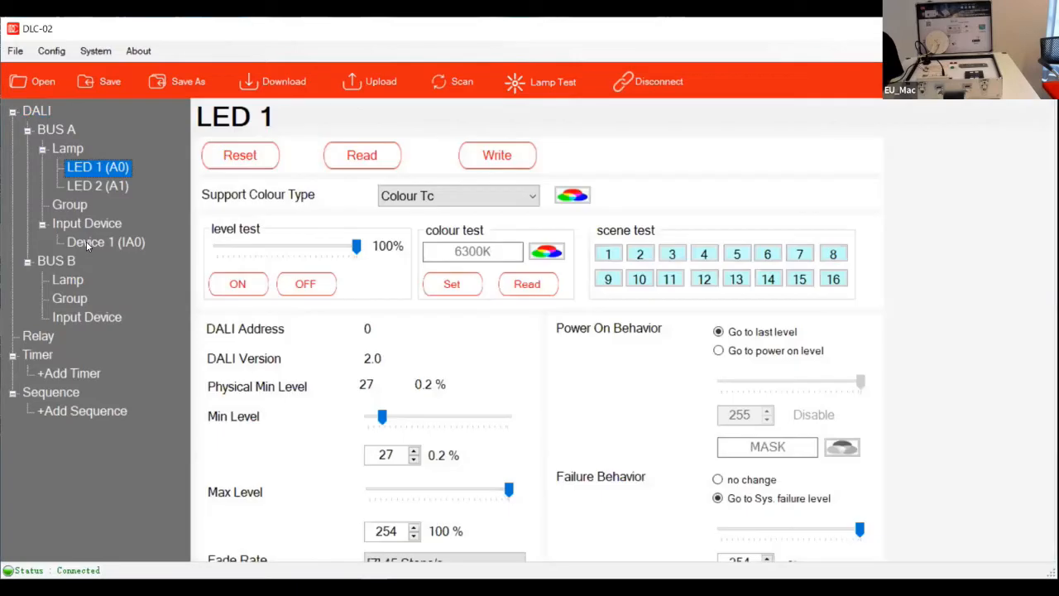
{"action": "left_click", "coordinate": [87, 244]}
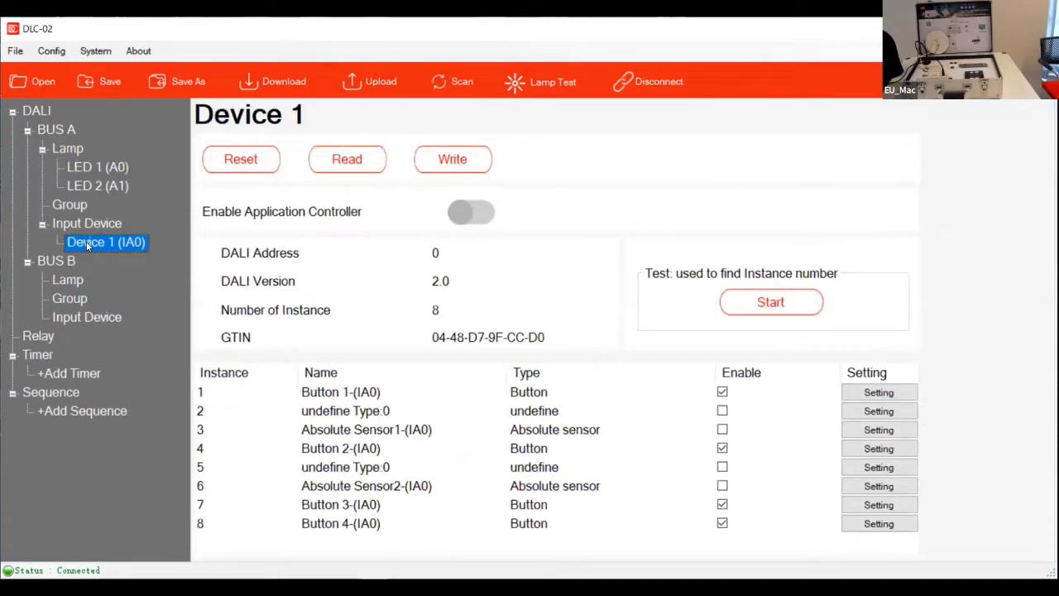
{"action": "left_click", "coordinate": [98, 166]}
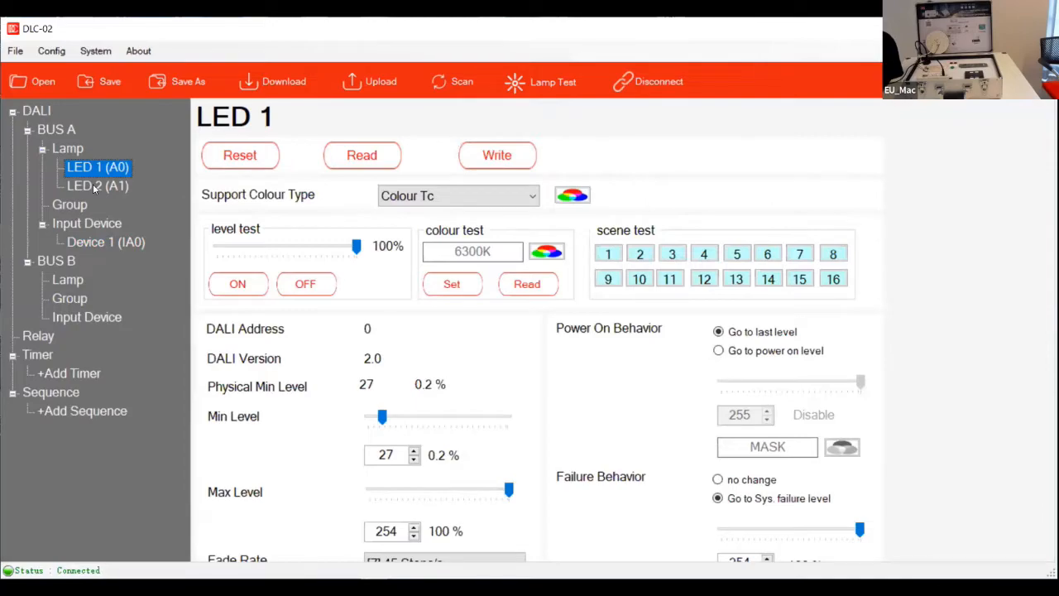
{"action": "left_click", "coordinate": [92, 184]}
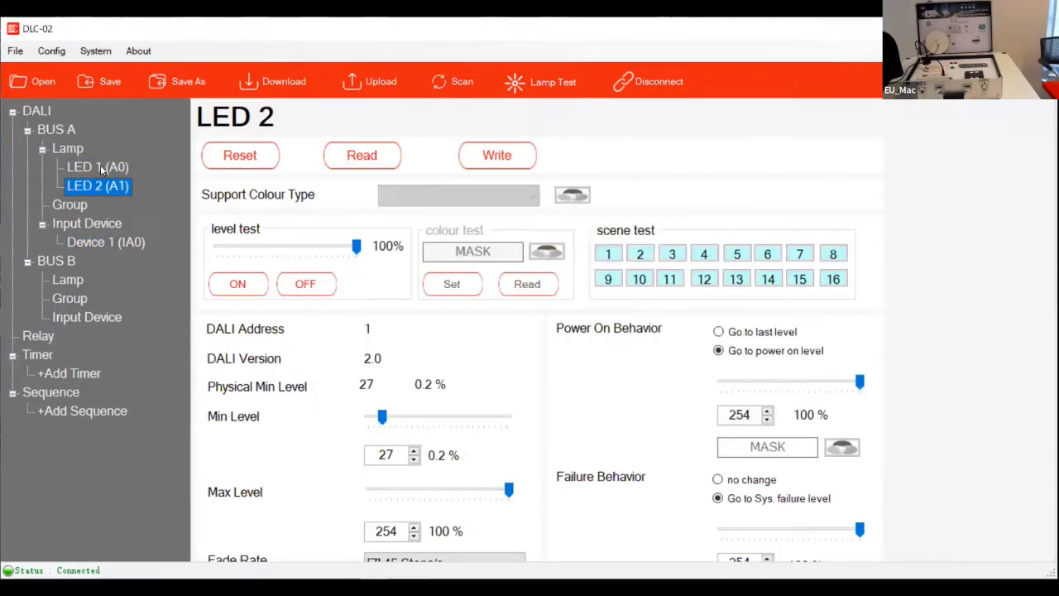
Step: Test LED 1 on BUS A by switching it on and off twice to identify the lamp
{"action": "left_click", "coordinate": [102, 170]}
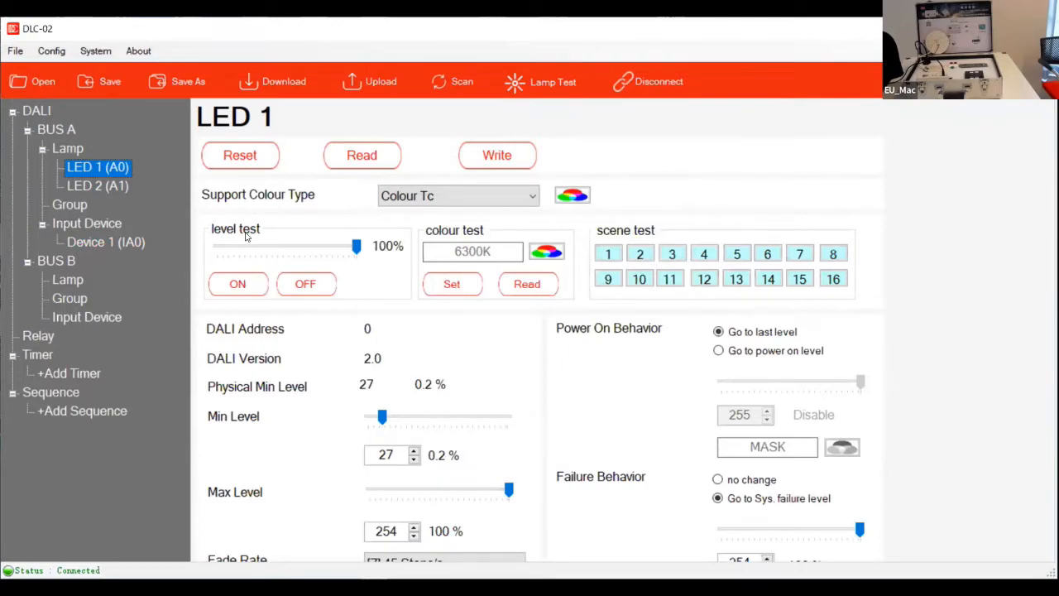
{"action": "left_click", "coordinate": [258, 283]}
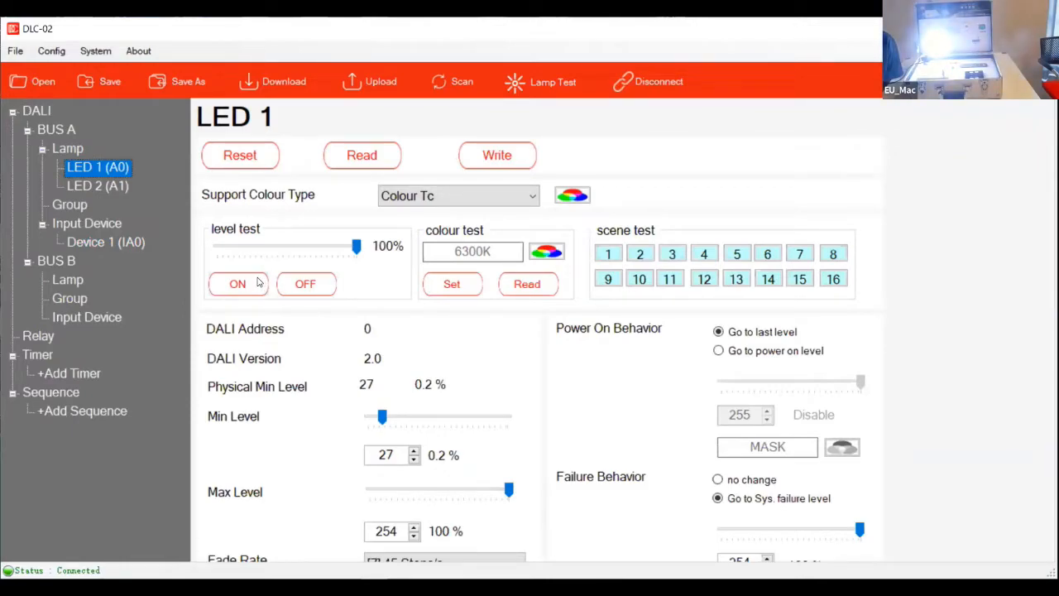
{"action": "left_click", "coordinate": [303, 284]}
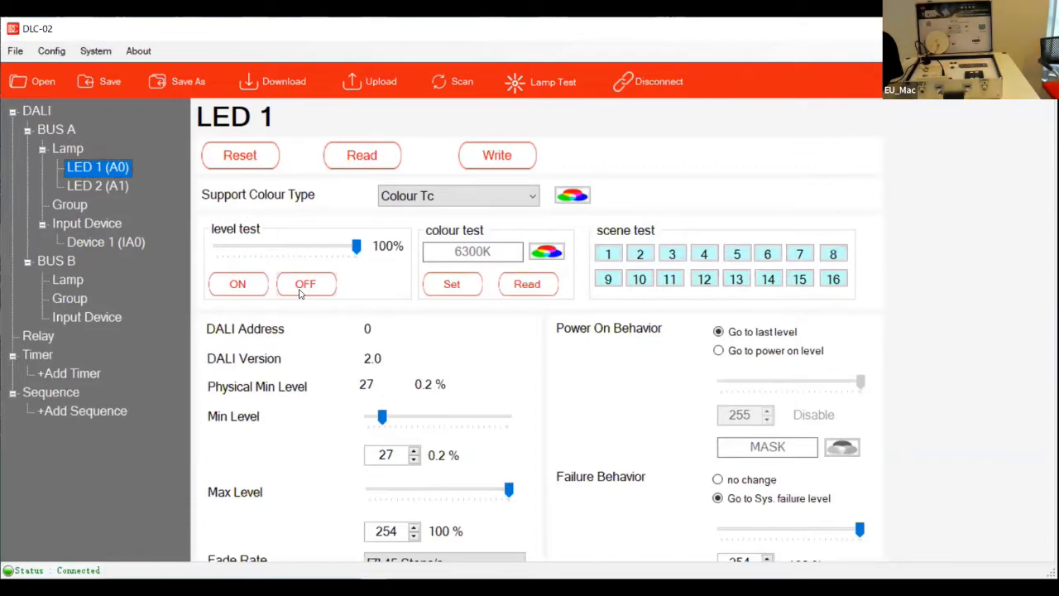
{"action": "left_click", "coordinate": [256, 285]}
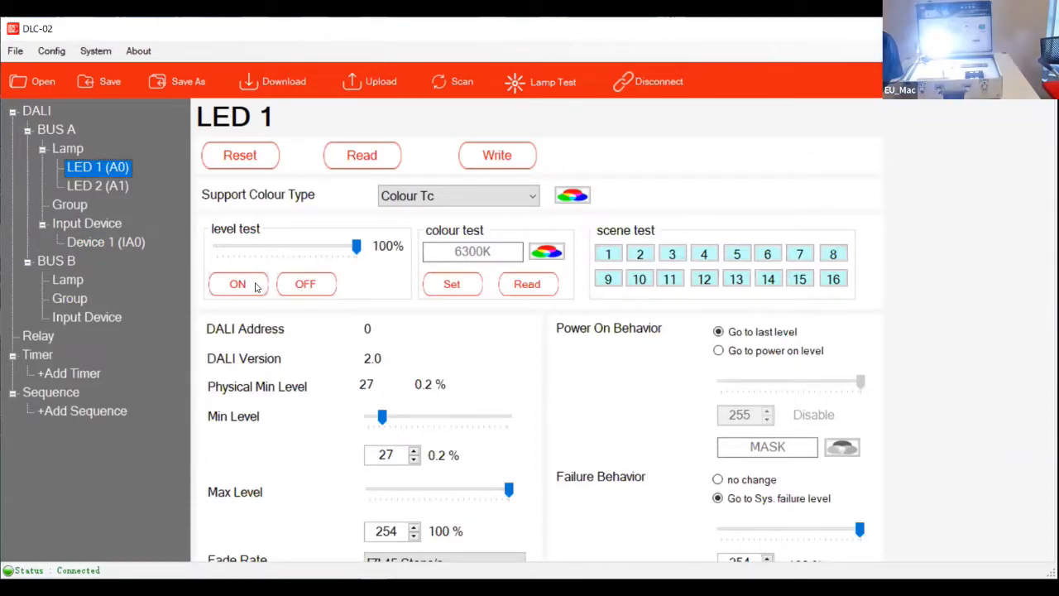
{"action": "left_click", "coordinate": [298, 285]}
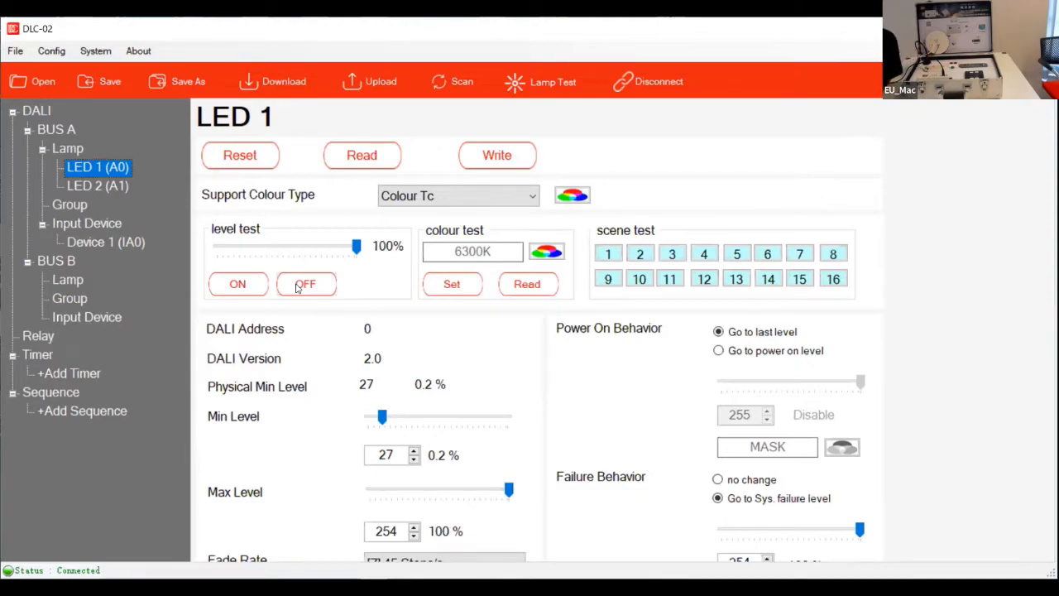
Step: Rename the lamp LED 1 on BUS A as LCM-40TW
{"action": "left_click", "coordinate": [294, 114]}
{"action": "key", "text": "BackSpace"}
{"action": "key", "text": "BackSpace"}
{"action": "key", "text": "BackSpace"}
{"action": "key", "text": "BackSpace"}
{"action": "key", "text": "BackSpace"}
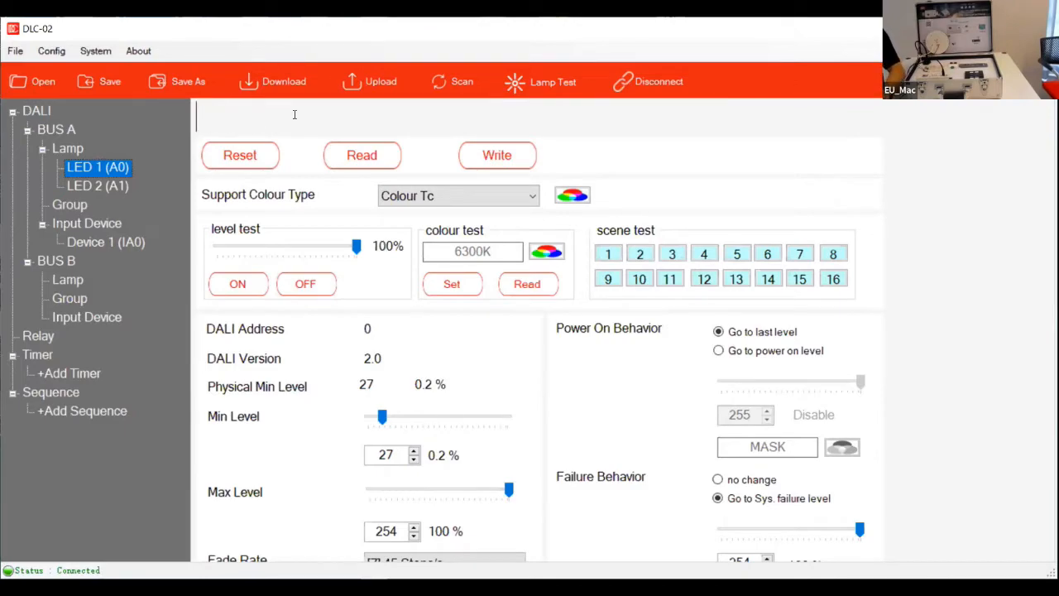
{"action": "type", "text": "LCM-"}
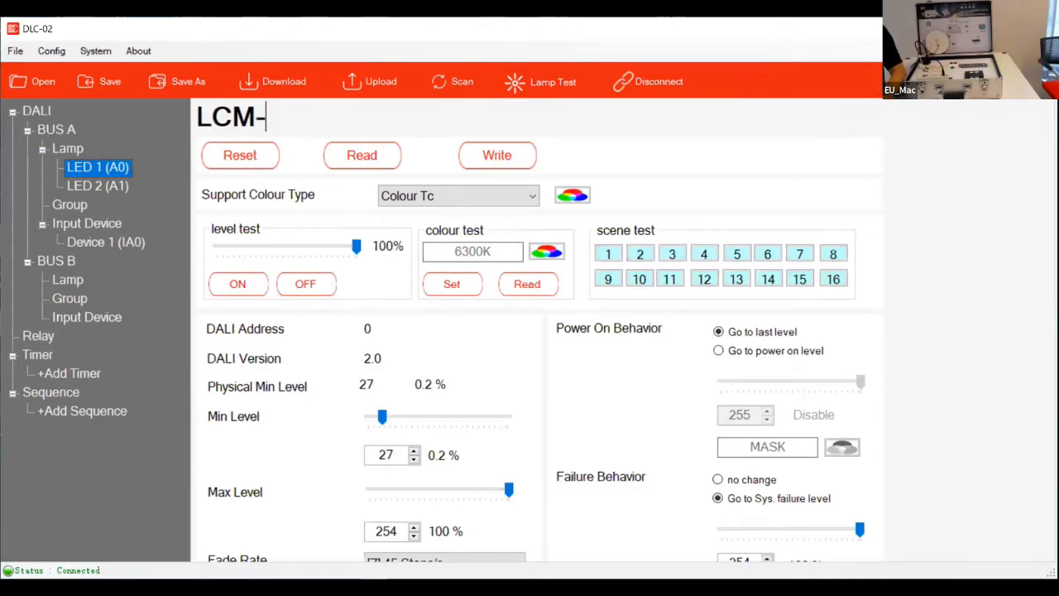
{"action": "type", "text": "40TW"}
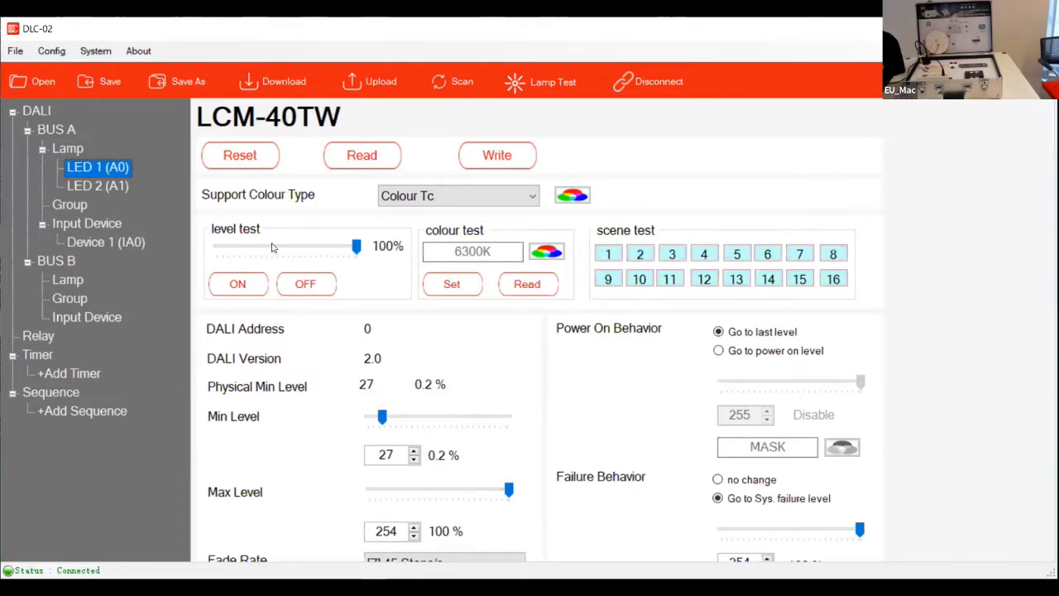
Step: Test LED 2 on BUS A by switching it off and back on to identify the lamp
{"action": "left_click", "coordinate": [113, 193]}
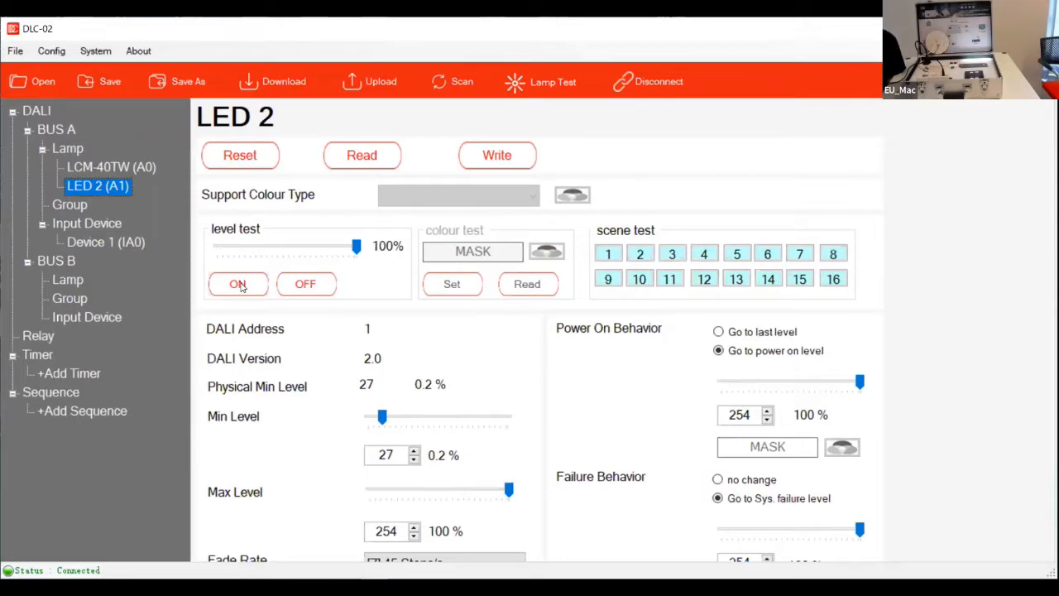
{"action": "left_click", "coordinate": [289, 289]}
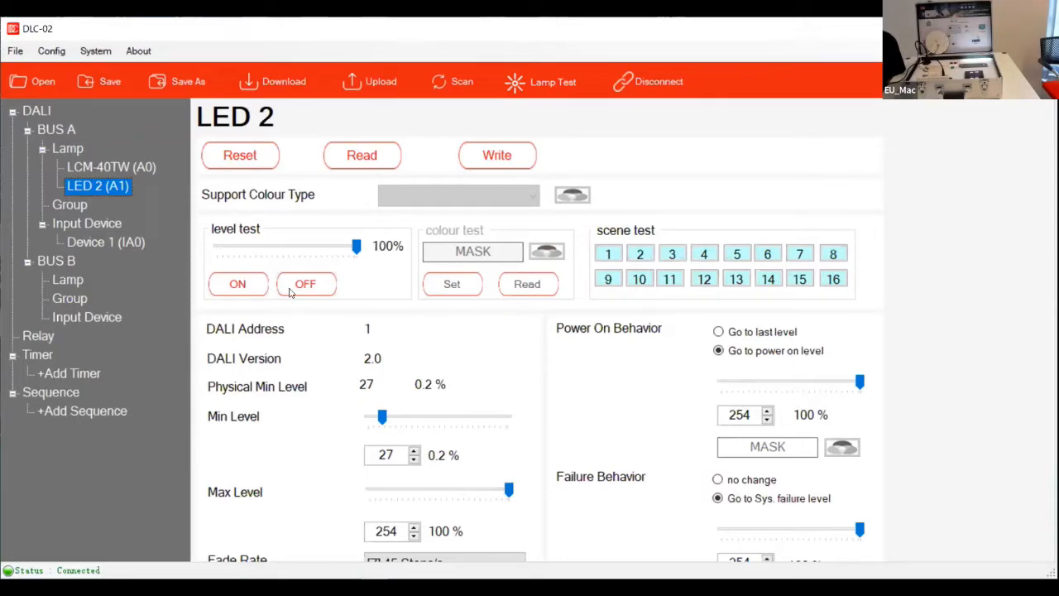
{"action": "left_click", "coordinate": [229, 288]}
Step: Rename the lamp LED 2 on BUS A as PWM-60-24DA2
{"action": "left_click", "coordinate": [274, 117]}
{"action": "key", "text": "BackSpace"}
{"action": "key", "text": "BackSpace"}
{"action": "key", "text": "BackSpace"}
{"action": "key", "text": "BackSpace"}
{"action": "key", "text": "BackSpace"}
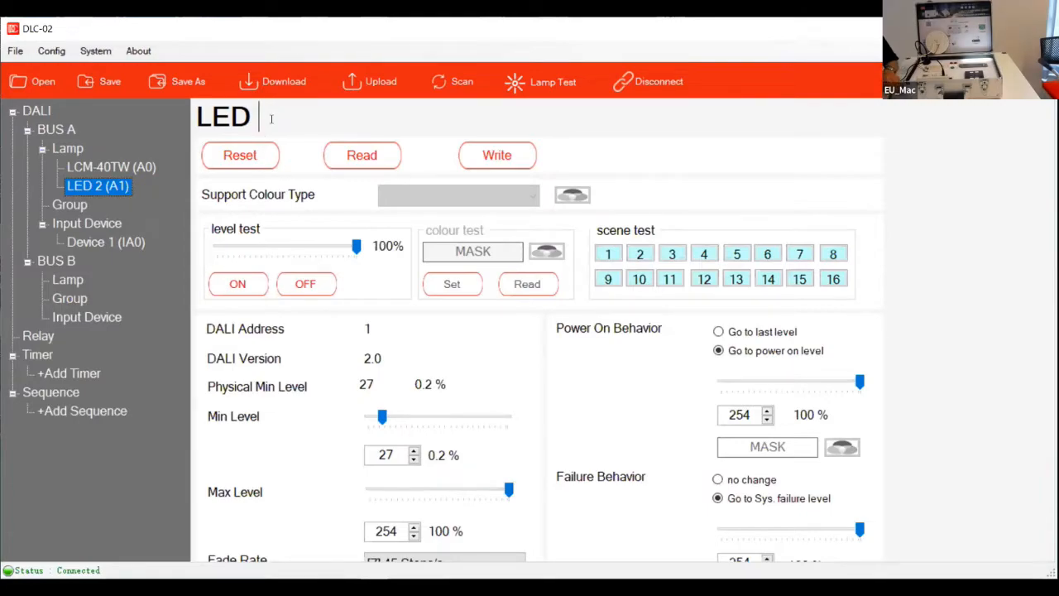
{"action": "type", "text": "PWM"}
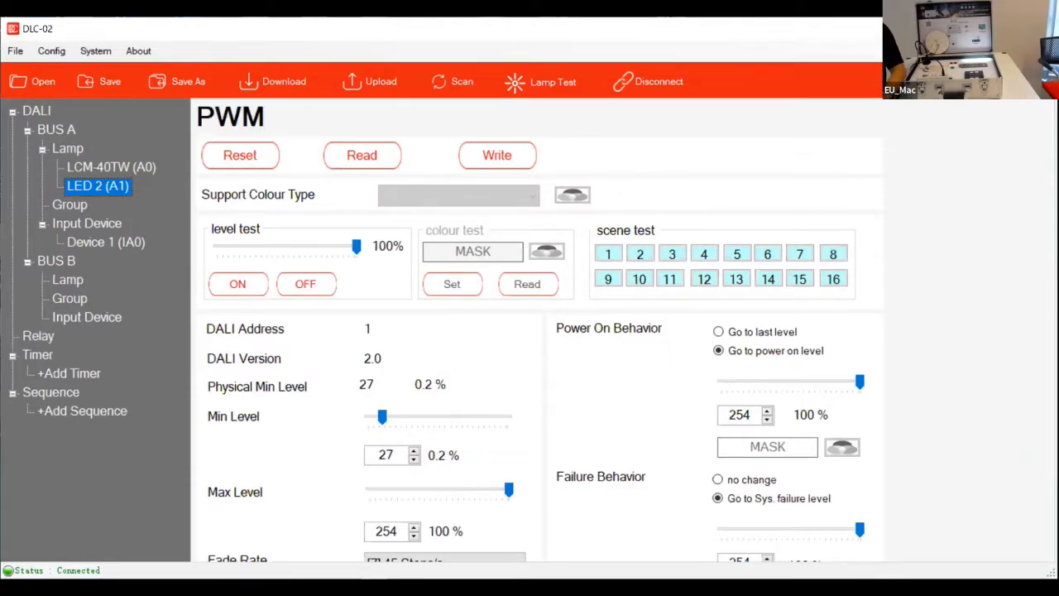
{"action": "type", "text": "-60"}
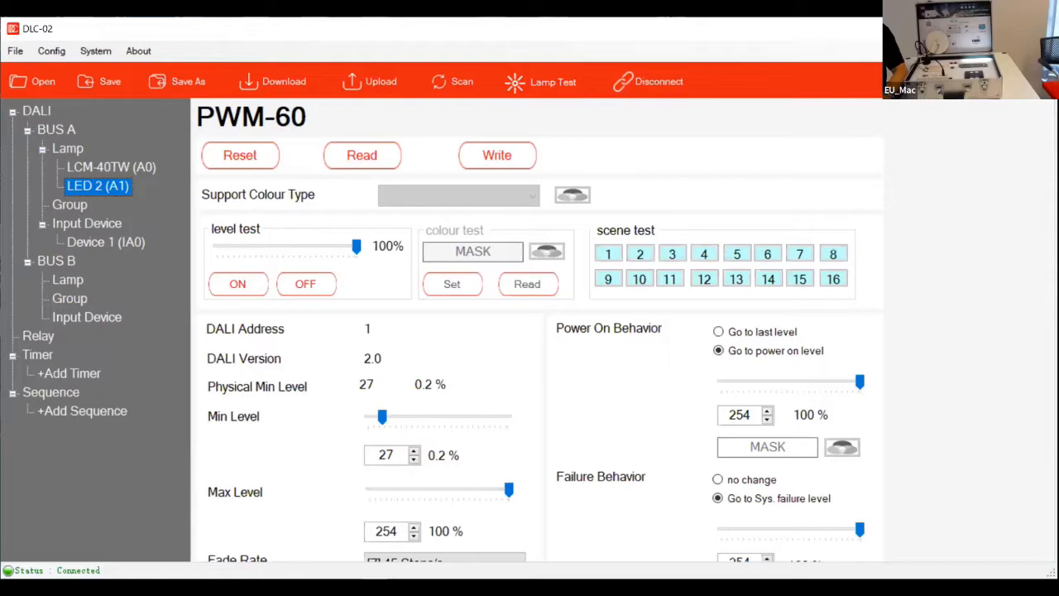
{"action": "type", "text": "-24DA2"}
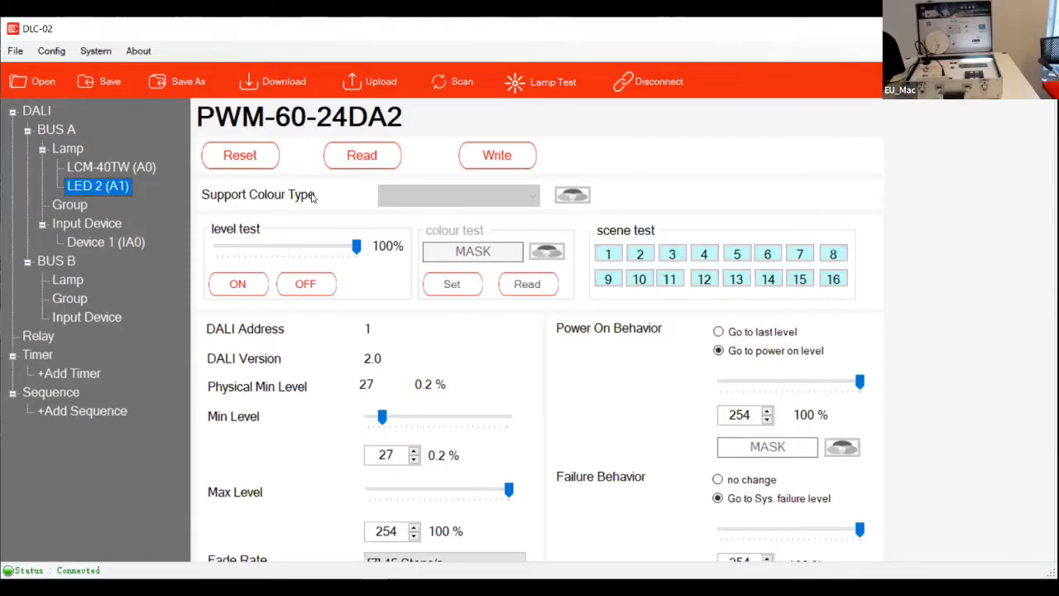
Step: Run the instance test on input Device 1 to identify its button instance numbers, and close the test
{"action": "left_click", "coordinate": [93, 242]}
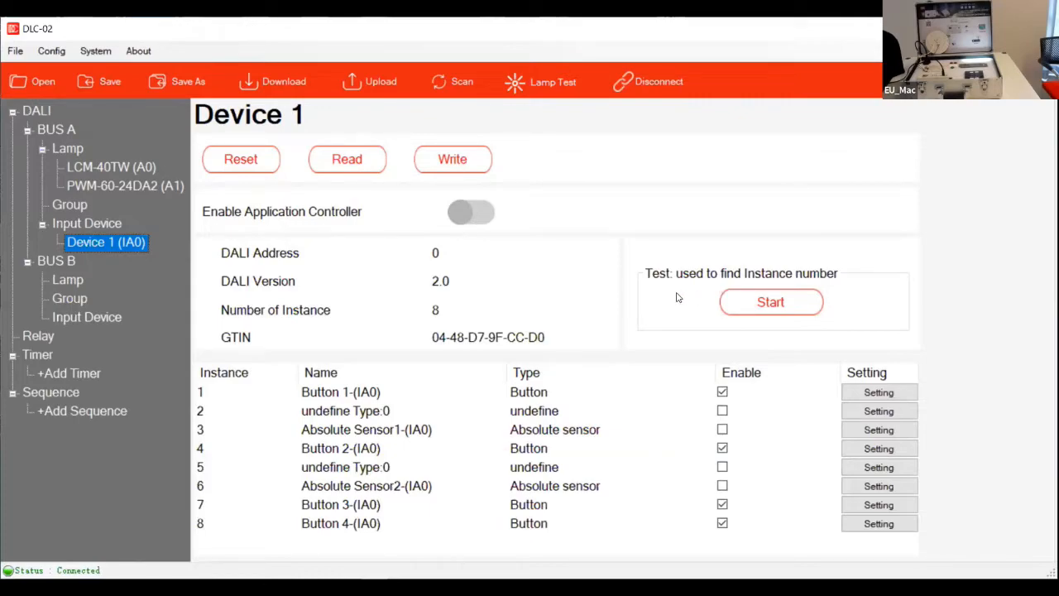
{"action": "left_click", "coordinate": [771, 302]}
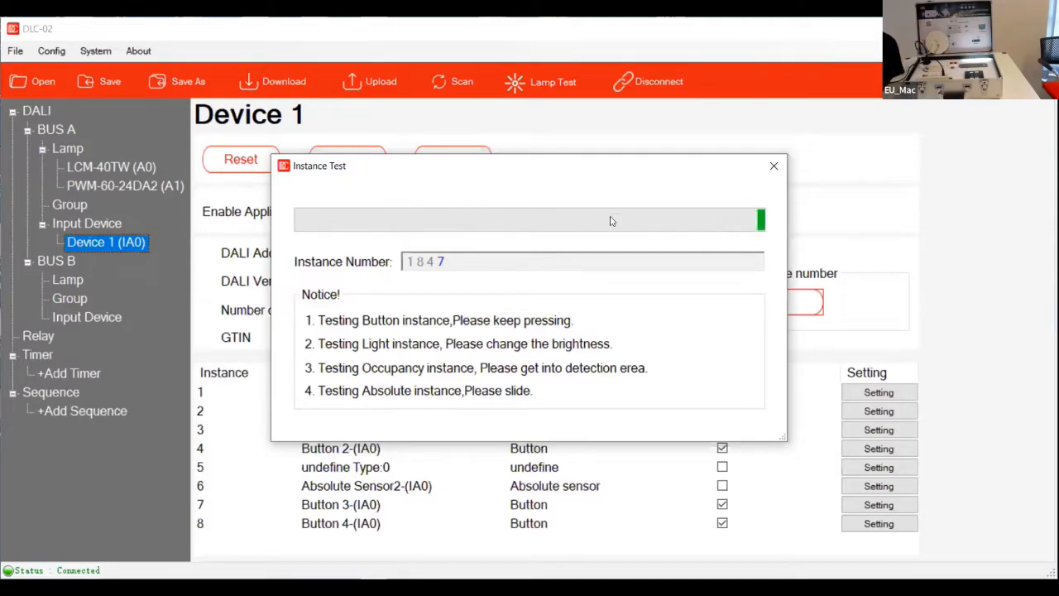
{"action": "left_click", "coordinate": [773, 166]}
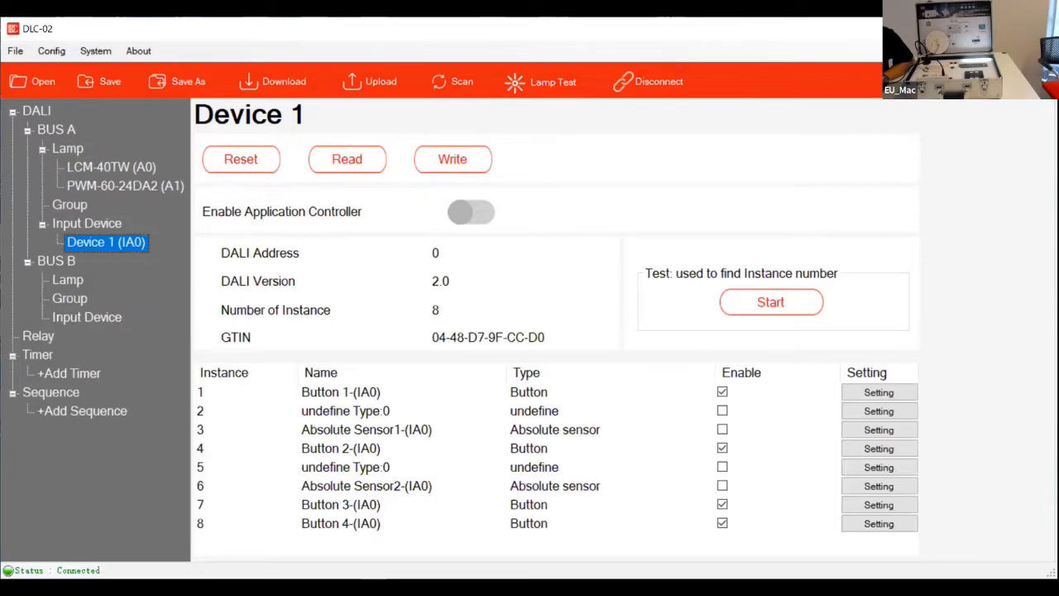
Step: Add a new effect and assign Button 1 of Device 1 as its input
{"action": "left_click", "coordinate": [1014, 29]}
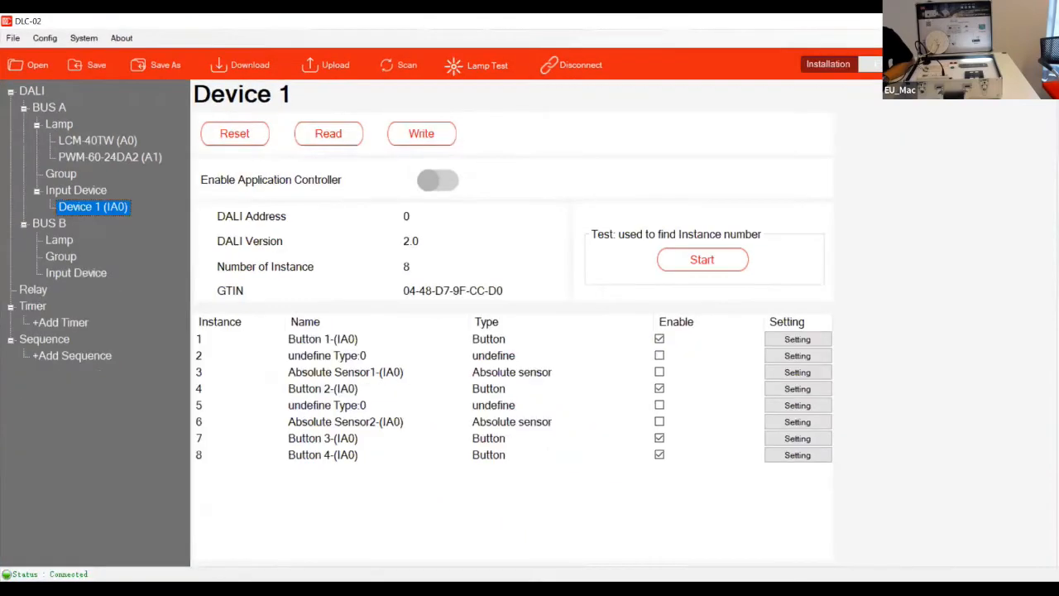
{"action": "left_click", "coordinate": [886, 64]}
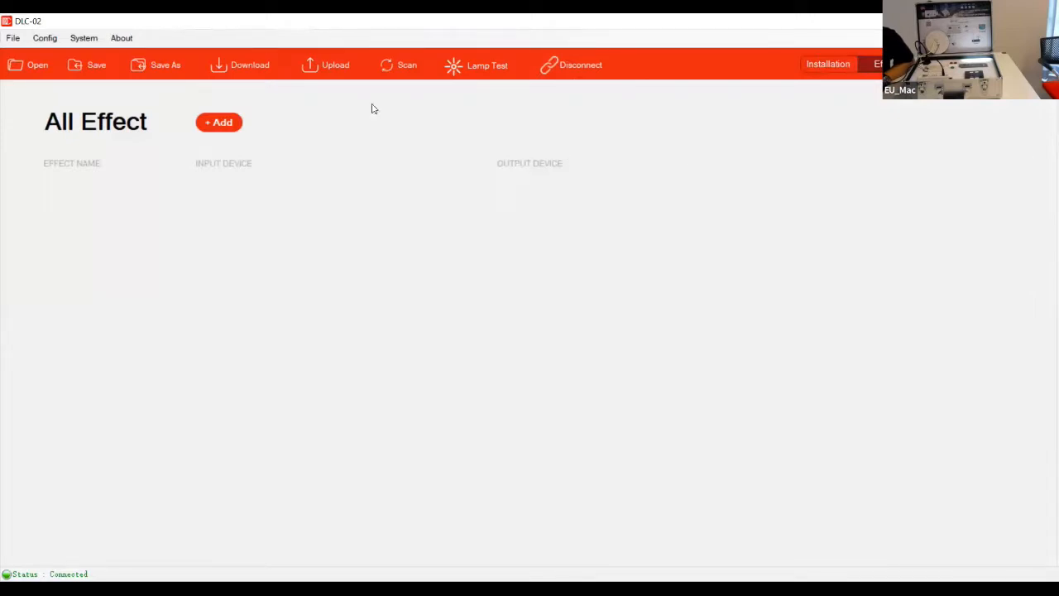
{"action": "left_click", "coordinate": [229, 132]}
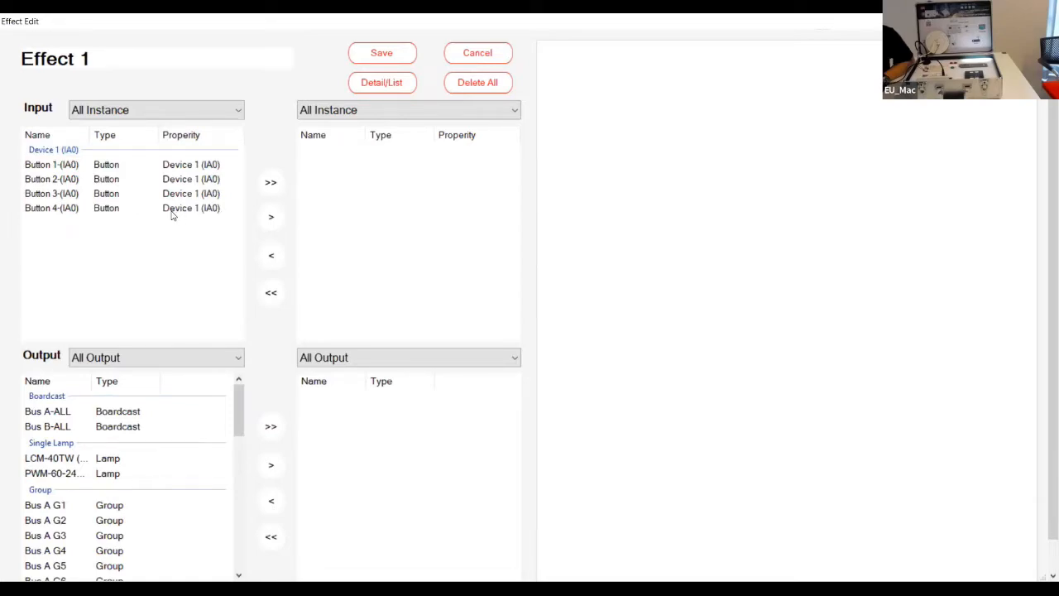
{"action": "left_click", "coordinate": [130, 172]}
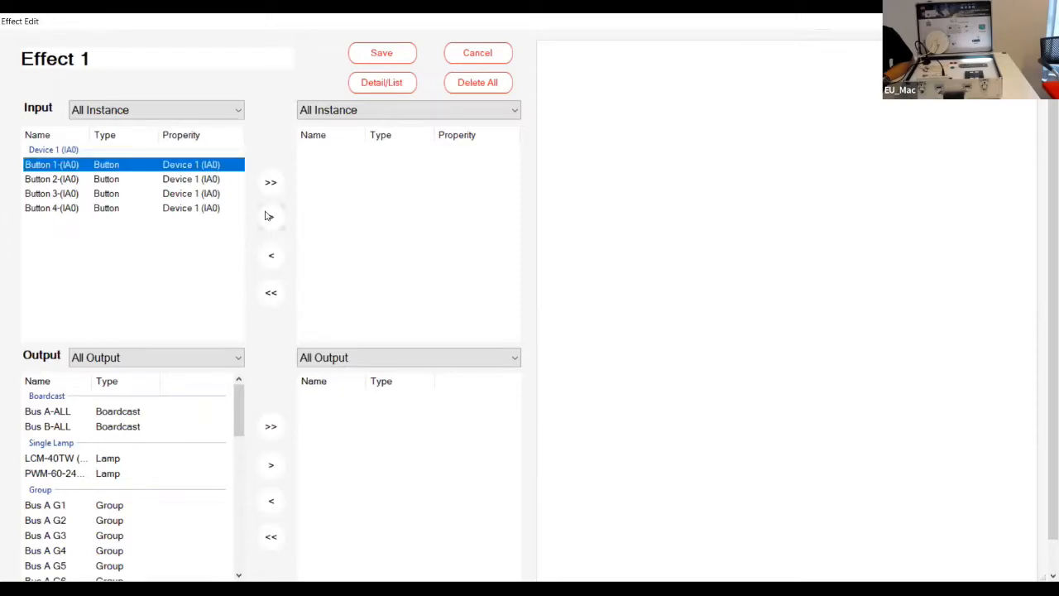
{"action": "left_click", "coordinate": [269, 215]}
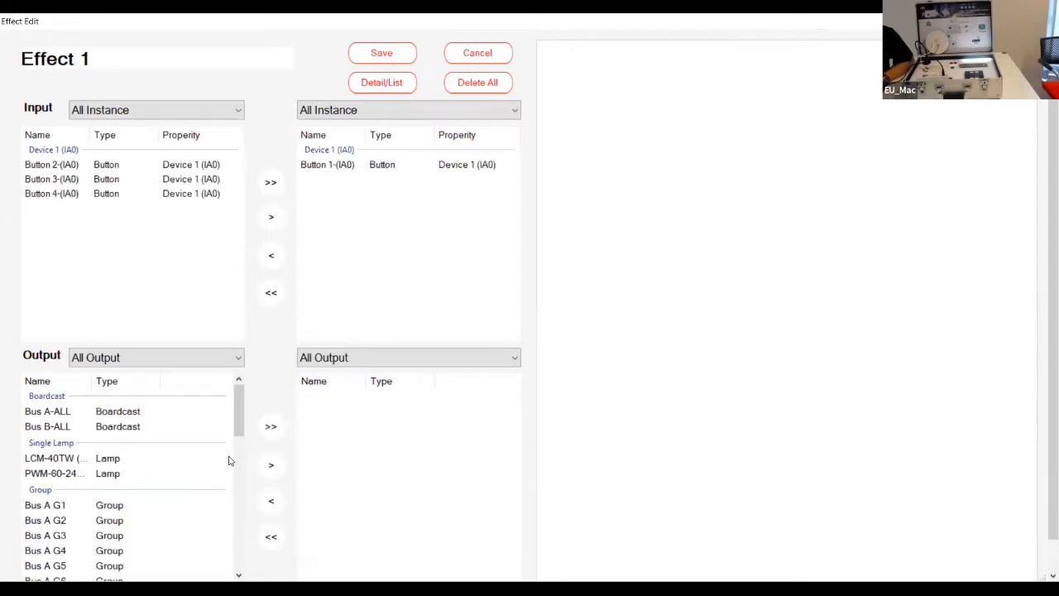
Step: Assign the LCM-40TW lamp as the output of Effect 1 and open the settings of Button 1
{"action": "left_click", "coordinate": [115, 461]}
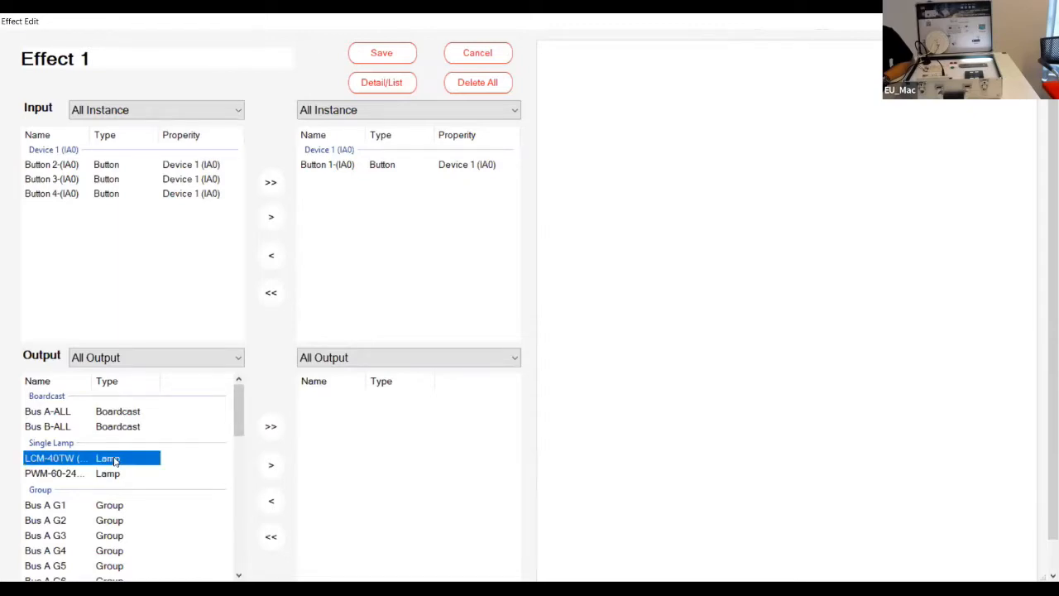
{"action": "left_click", "coordinate": [271, 468]}
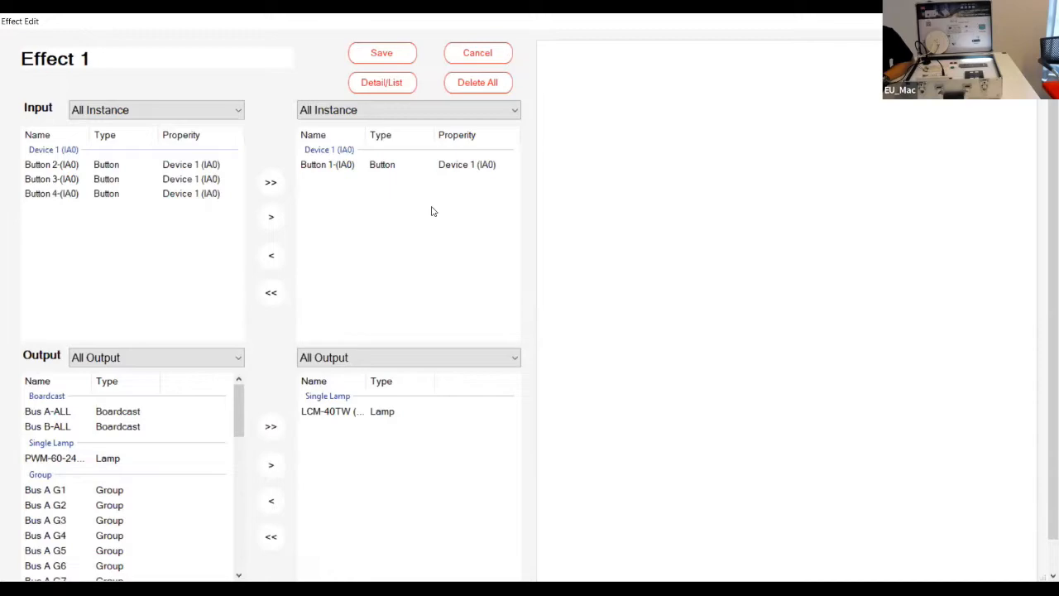
{"action": "double_click", "coordinate": [437, 169]}
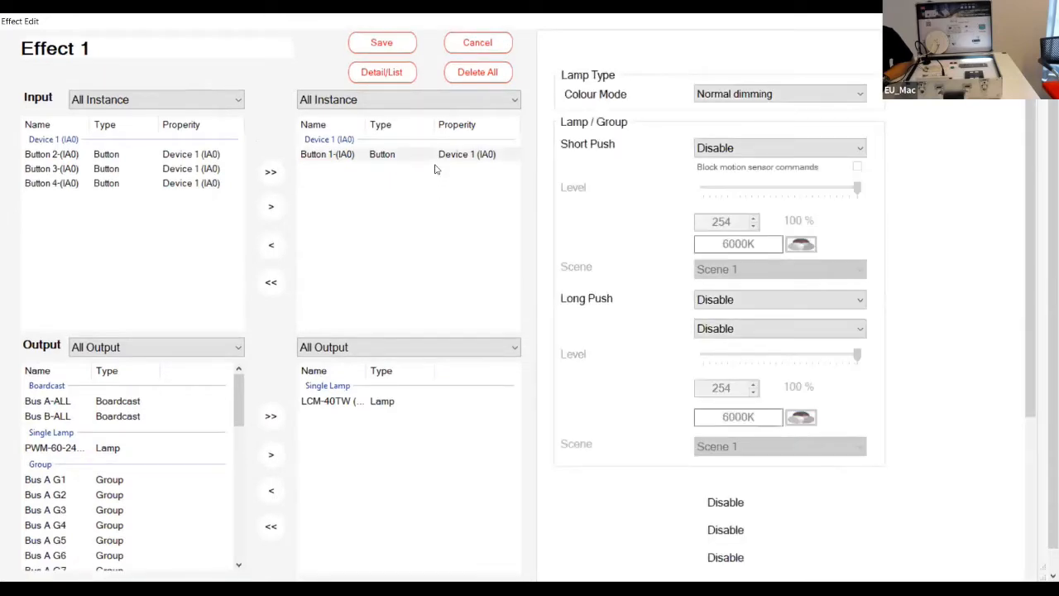
{"action": "left_click", "coordinate": [439, 155]}
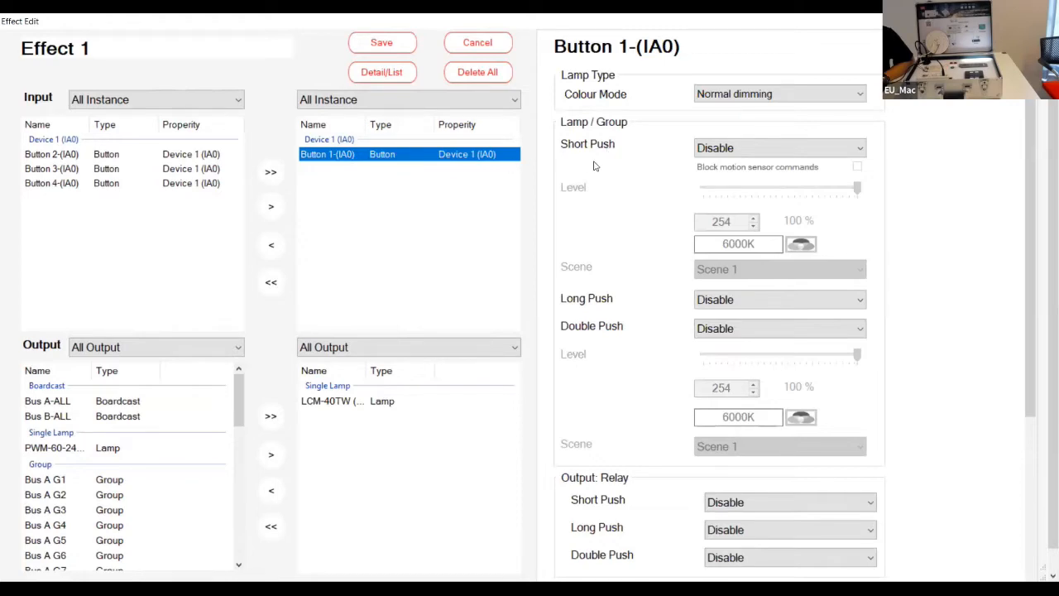
Step: Set the colour mode of Button 1 in Effect 1 to Colour temperature
{"action": "left_click", "coordinate": [716, 153]}
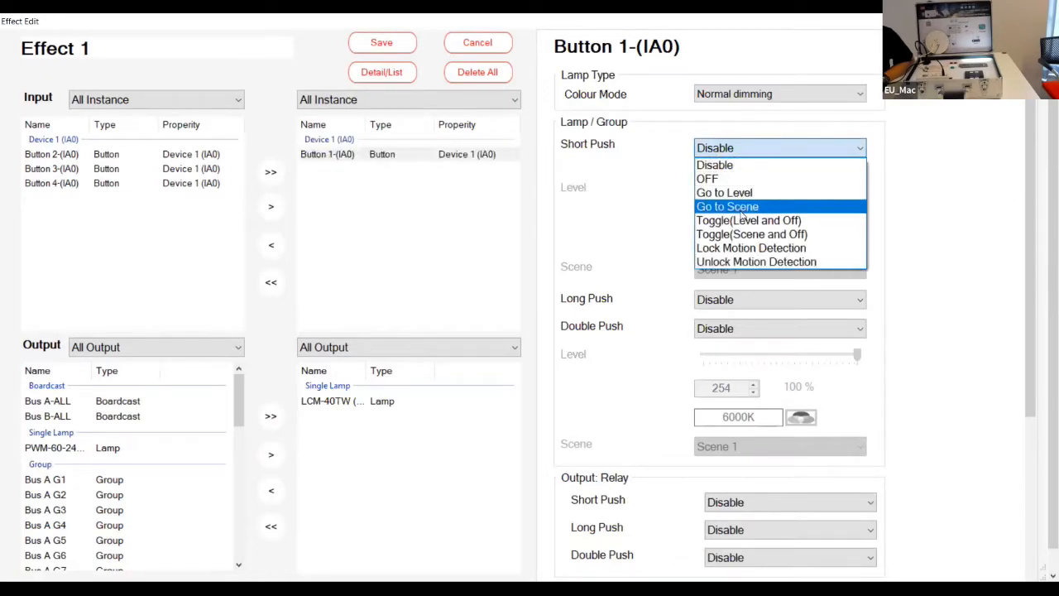
{"action": "left_click", "coordinate": [674, 111]}
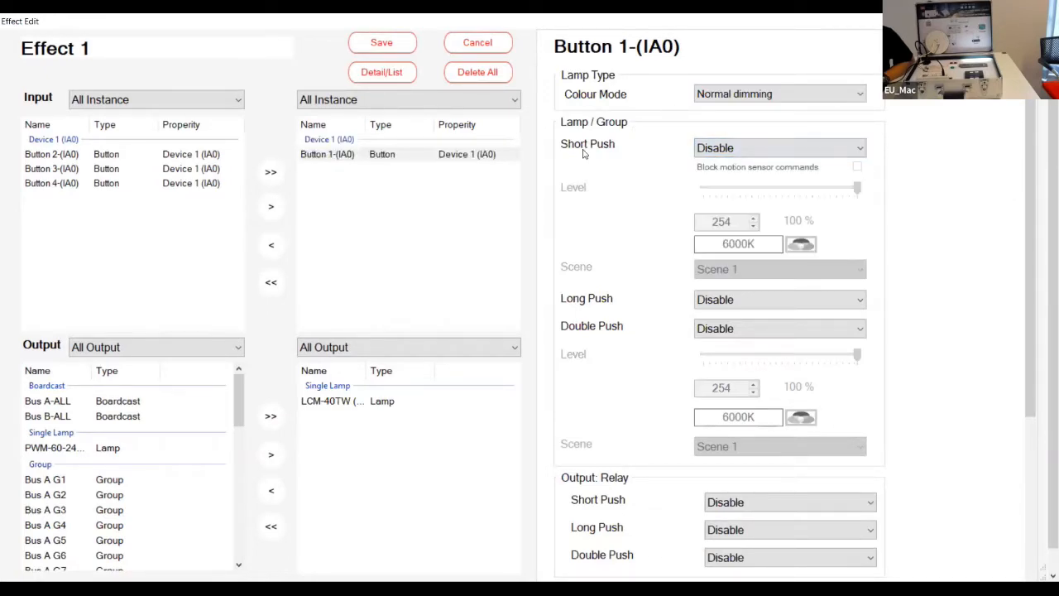
{"action": "left_click", "coordinate": [345, 403]}
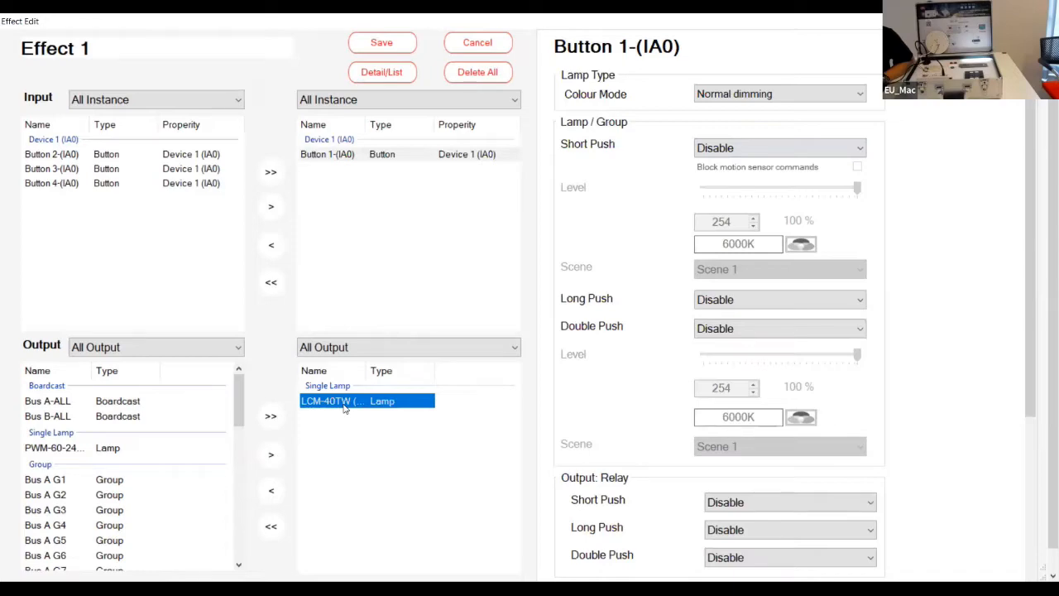
{"action": "left_click", "coordinate": [751, 98]}
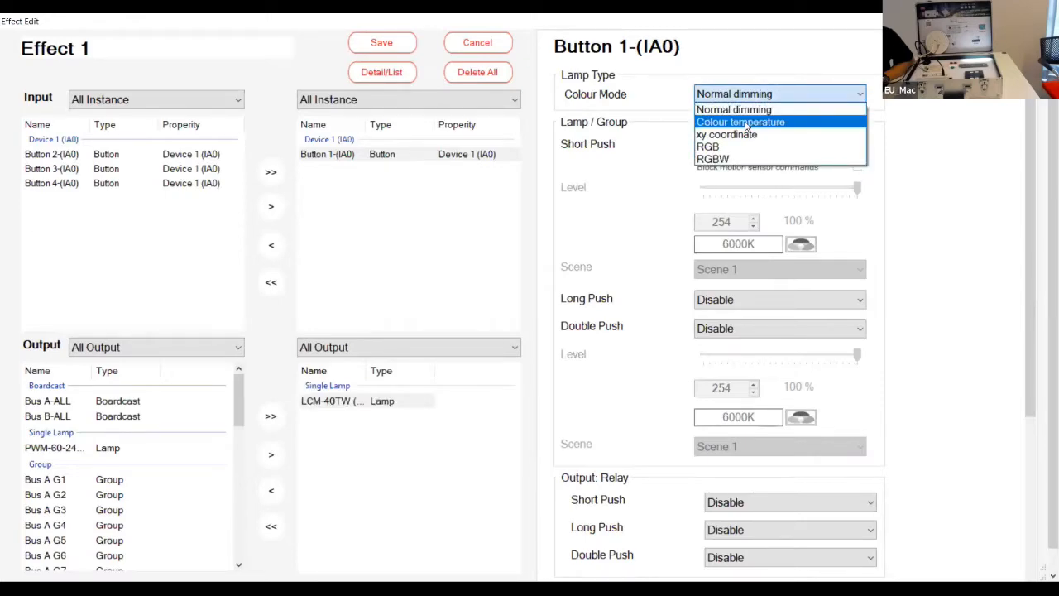
{"action": "left_click", "coordinate": [747, 123]}
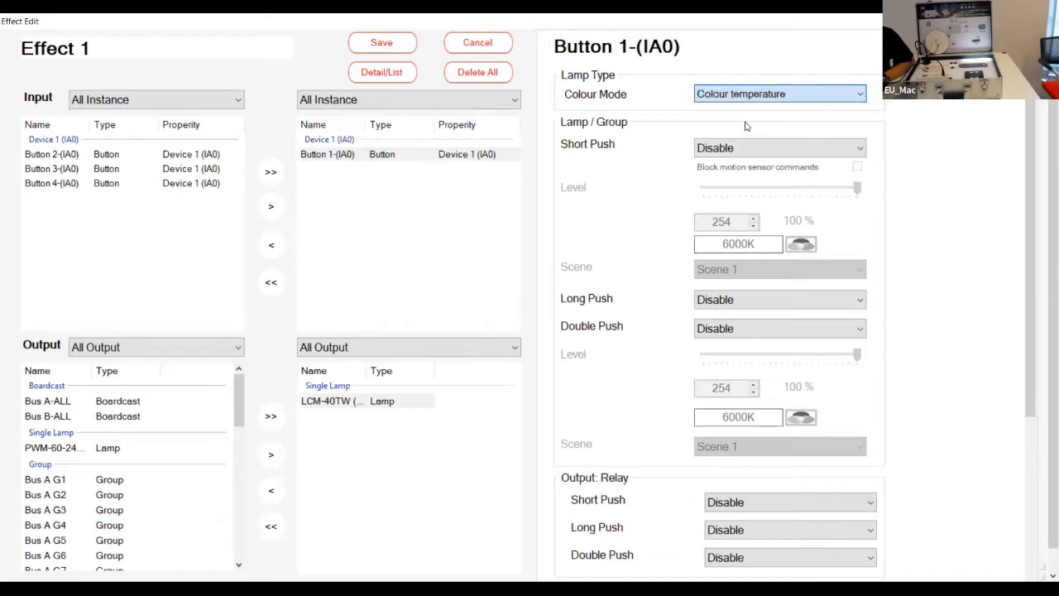
Step: Set Button 1's lamp short push action to Go to Level and Tc with a level of 194
{"action": "left_click", "coordinate": [720, 149]}
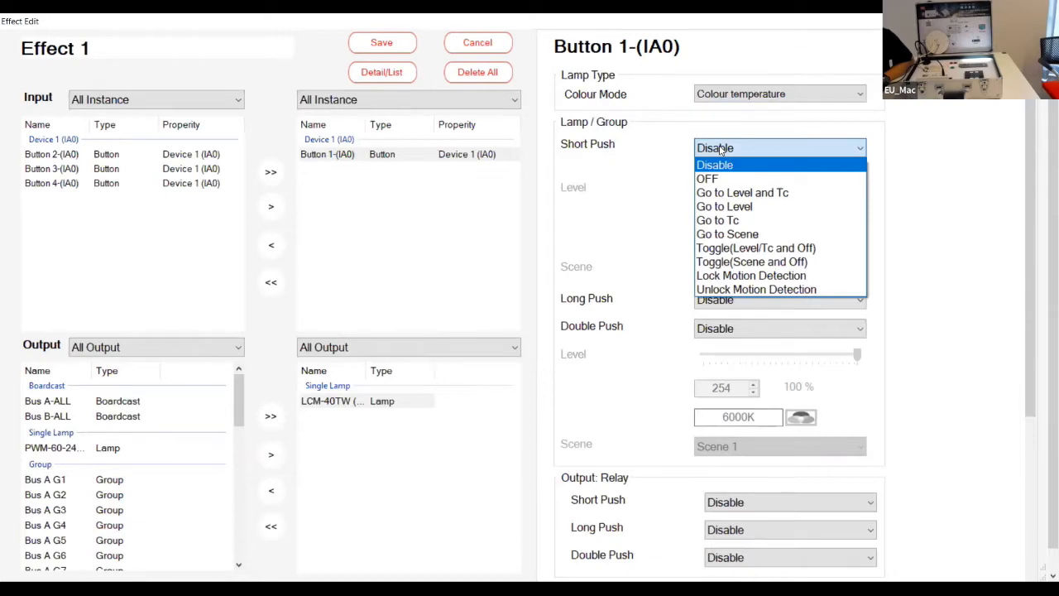
{"action": "left_click", "coordinate": [721, 149]}
{"action": "left_click", "coordinate": [721, 148]}
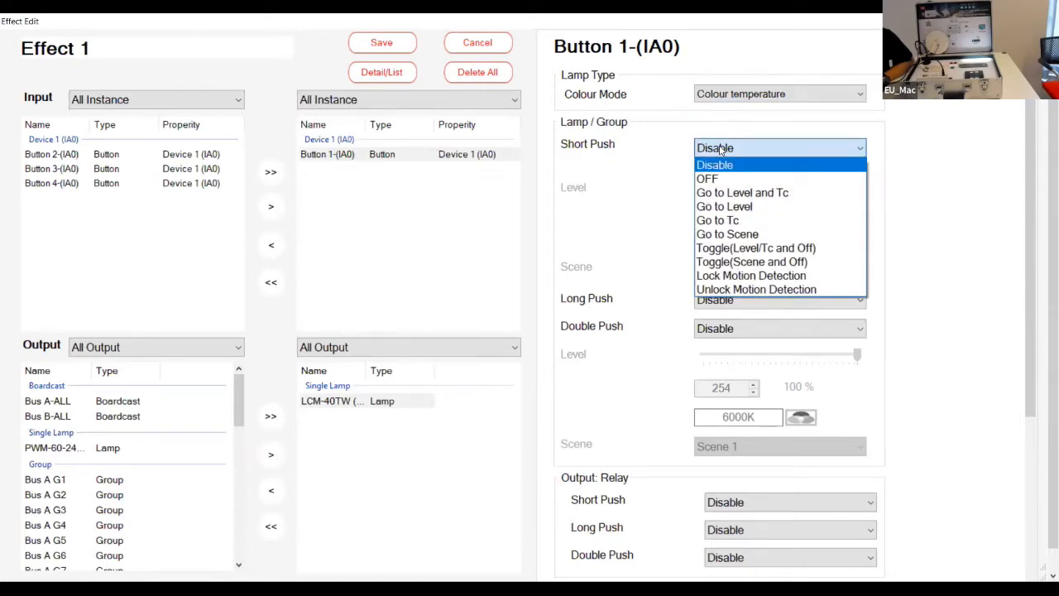
{"action": "left_click", "coordinate": [788, 193]}
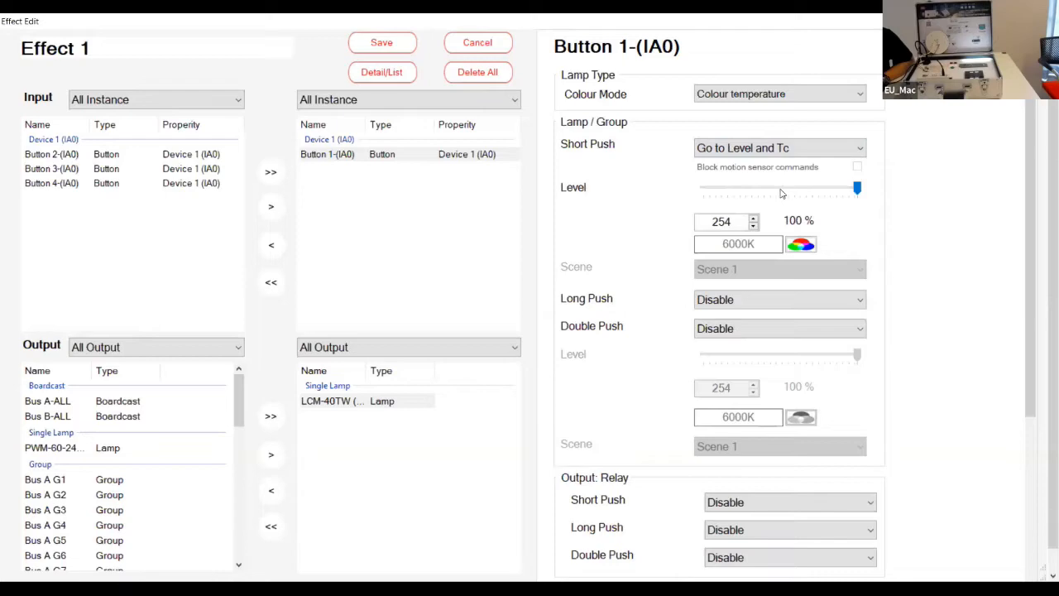
{"action": "left_click", "coordinate": [786, 195]}
{"action": "left_click", "coordinate": [788, 195]}
{"action": "left_click", "coordinate": [787, 195]}
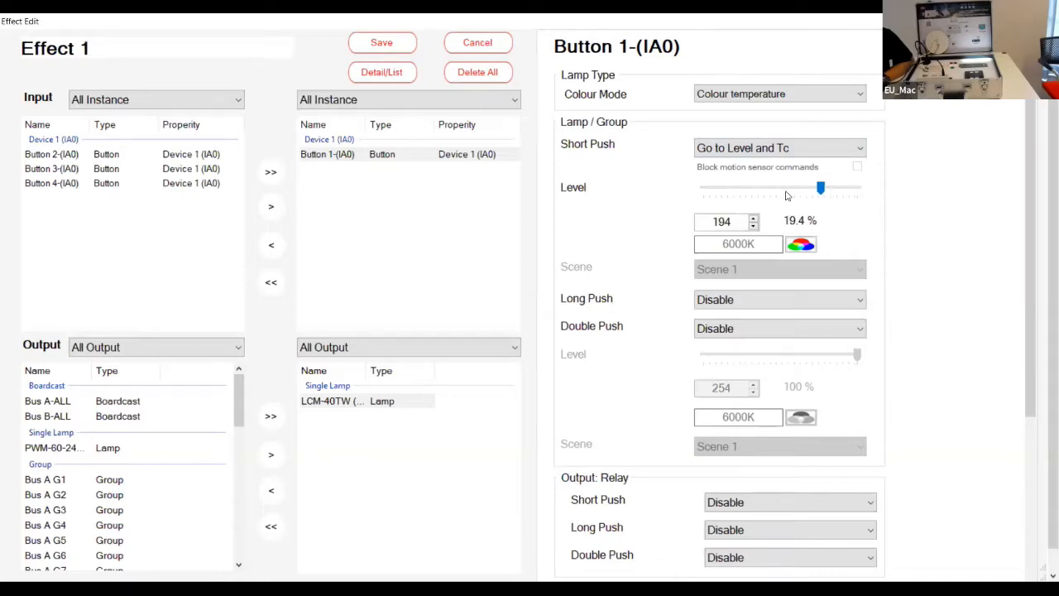
Step: Set the colour temperature for Button 1's short push to 1800K and accept it
{"action": "left_click", "coordinate": [802, 246]}
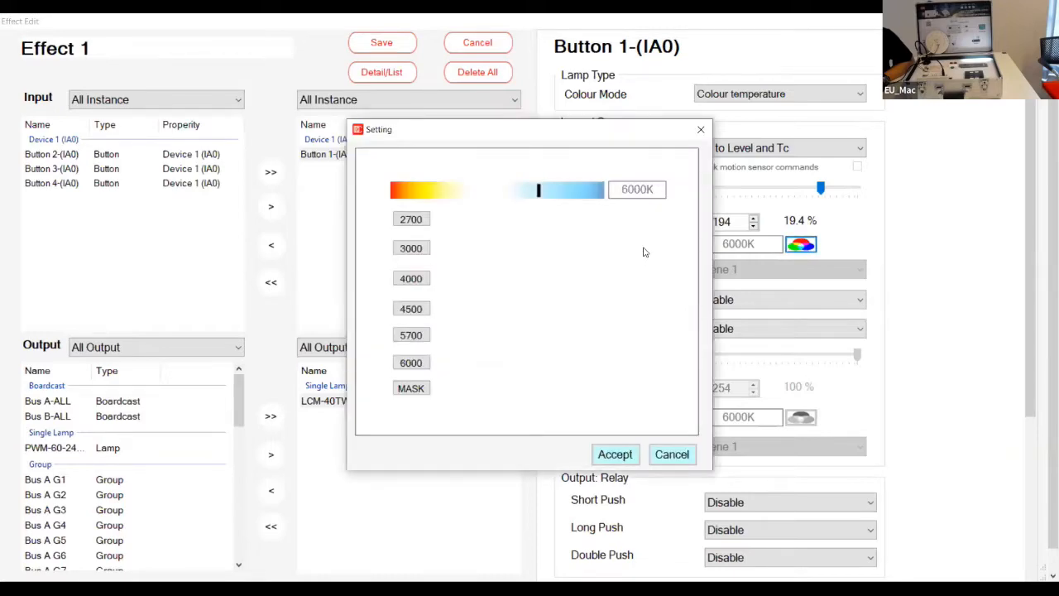
{"action": "left_click", "coordinate": [401, 192]}
{"action": "left_click", "coordinate": [604, 455]}
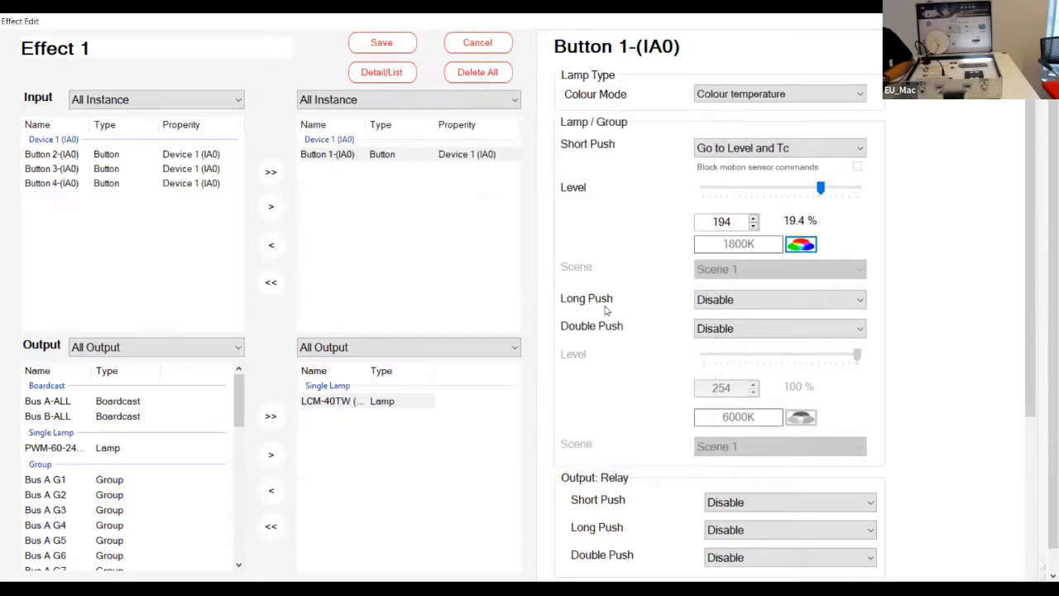
Step: Set Button 1's lamp long push action to Dimming and save Effect 1
{"action": "left_click", "coordinate": [715, 300]}
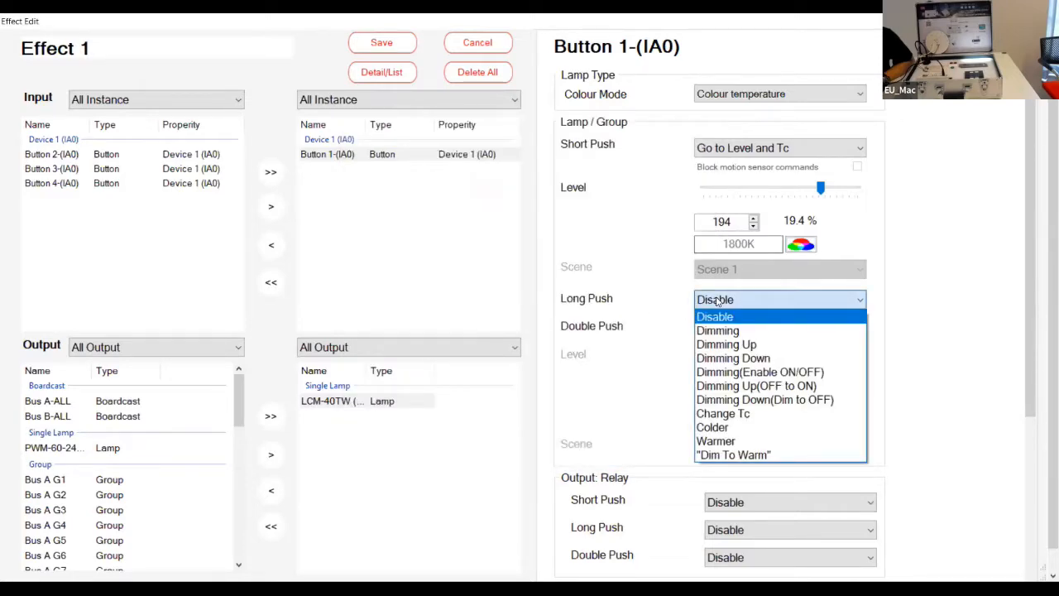
{"action": "left_click", "coordinate": [724, 331]}
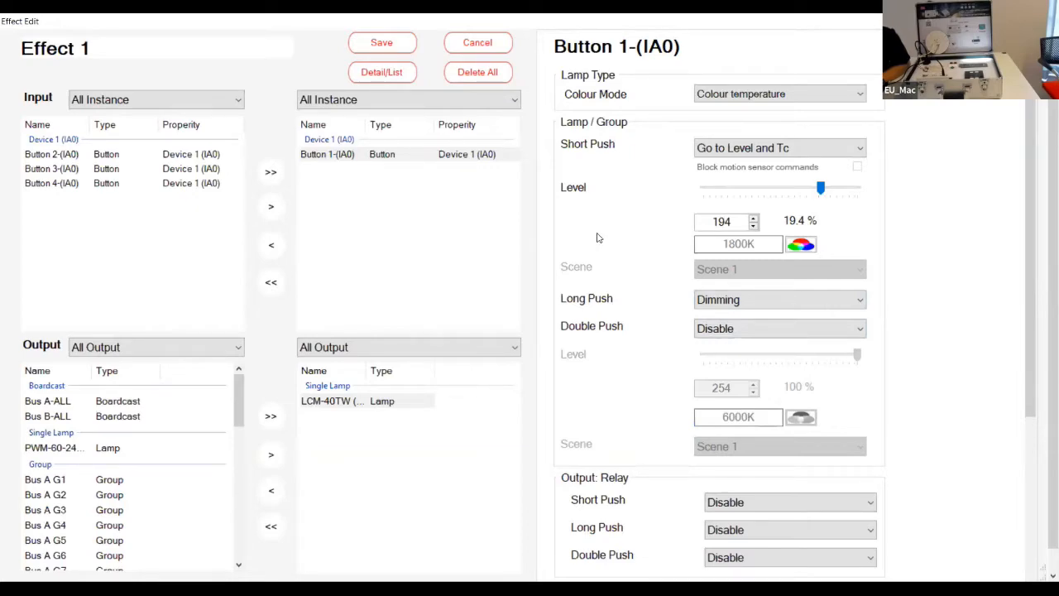
{"action": "left_click", "coordinate": [188, 171]}
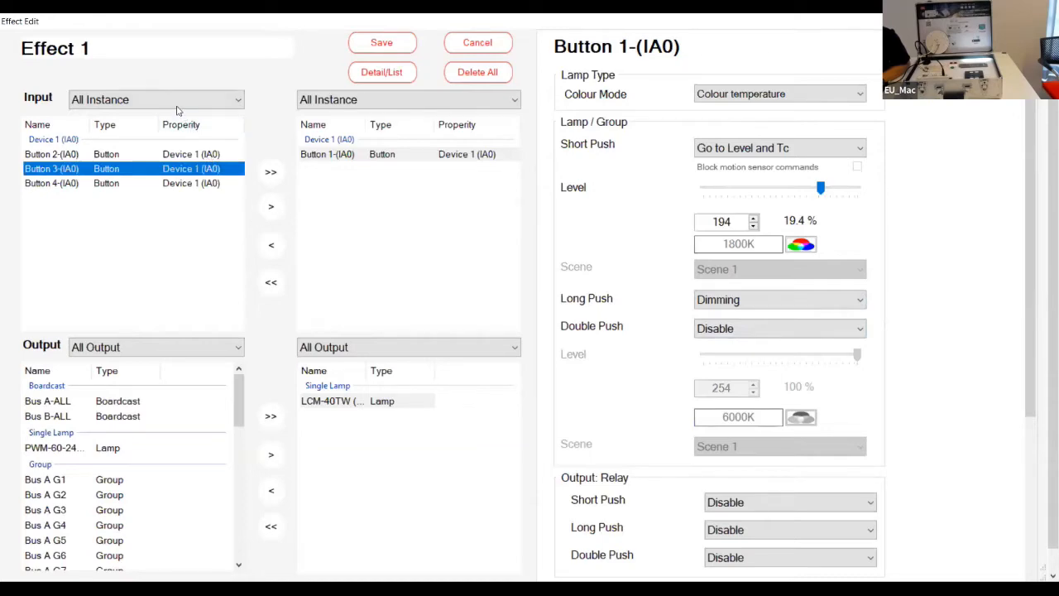
{"action": "double_click", "coordinate": [193, 27]}
{"action": "left_click", "coordinate": [415, 77]}
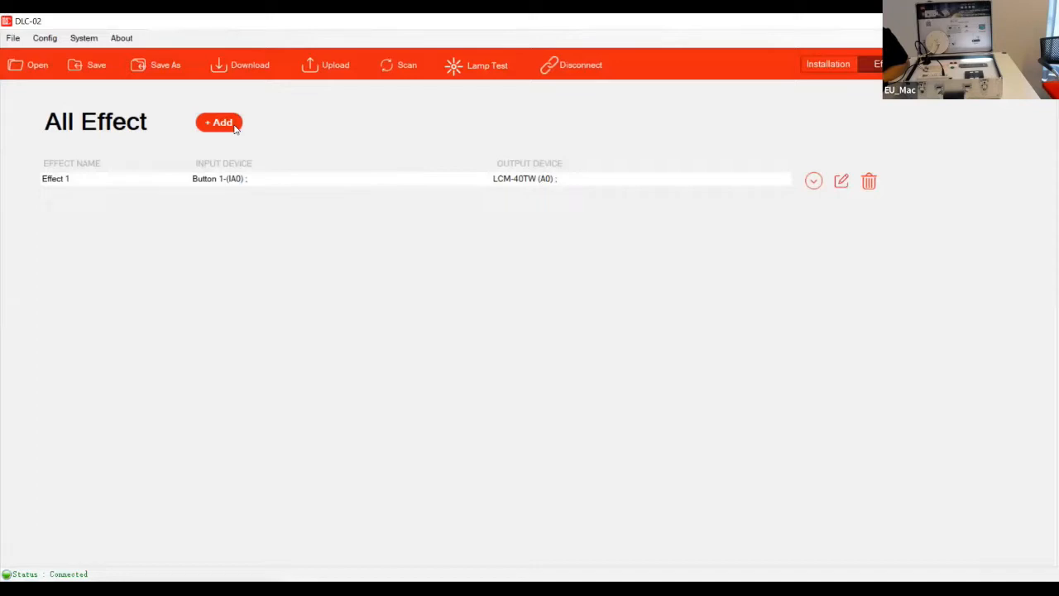
Step: Add a second effect with Button 4 of Device 1 as input and the LCM-40TW lamp as output
{"action": "left_click", "coordinate": [235, 126]}
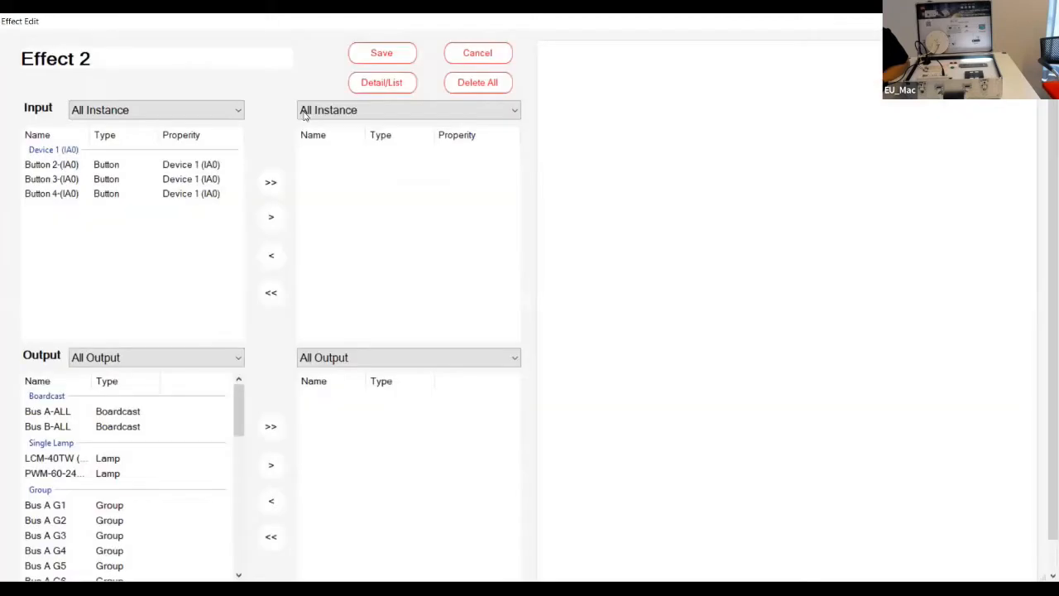
{"action": "left_click", "coordinate": [187, 196]}
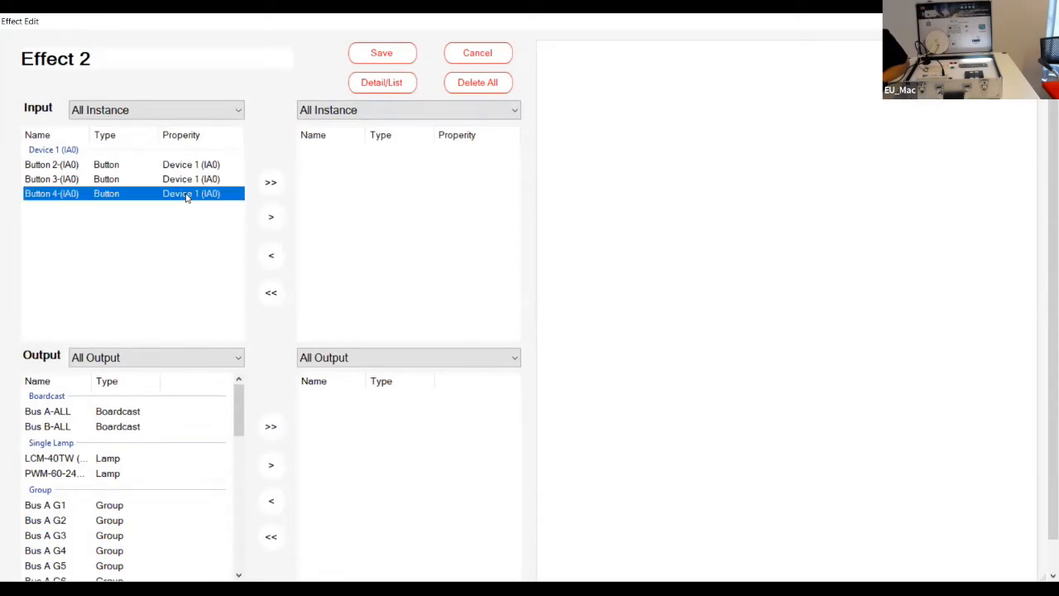
{"action": "left_click", "coordinate": [268, 216]}
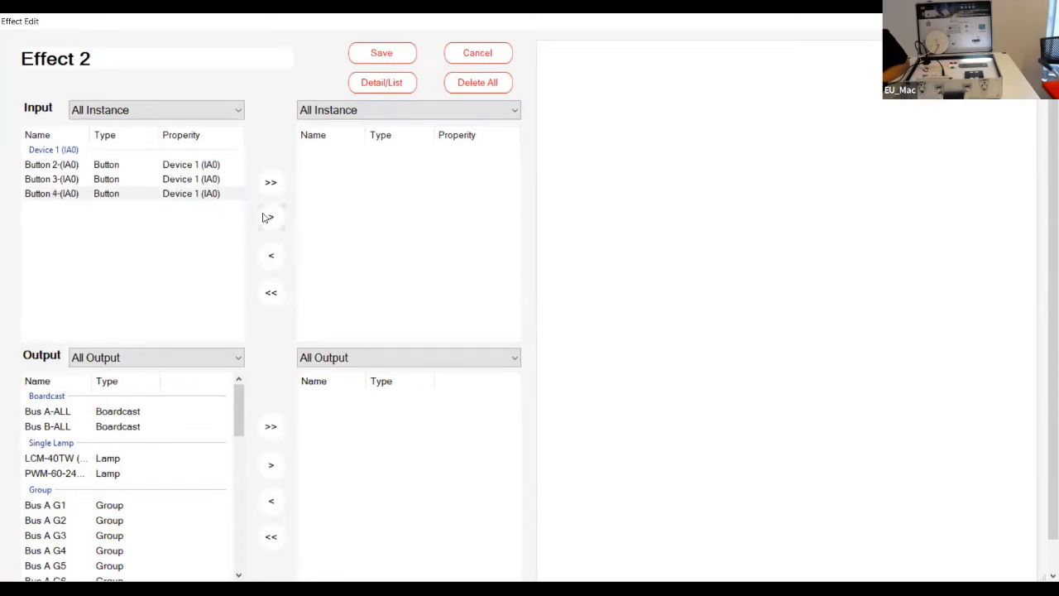
{"action": "left_click", "coordinate": [118, 459]}
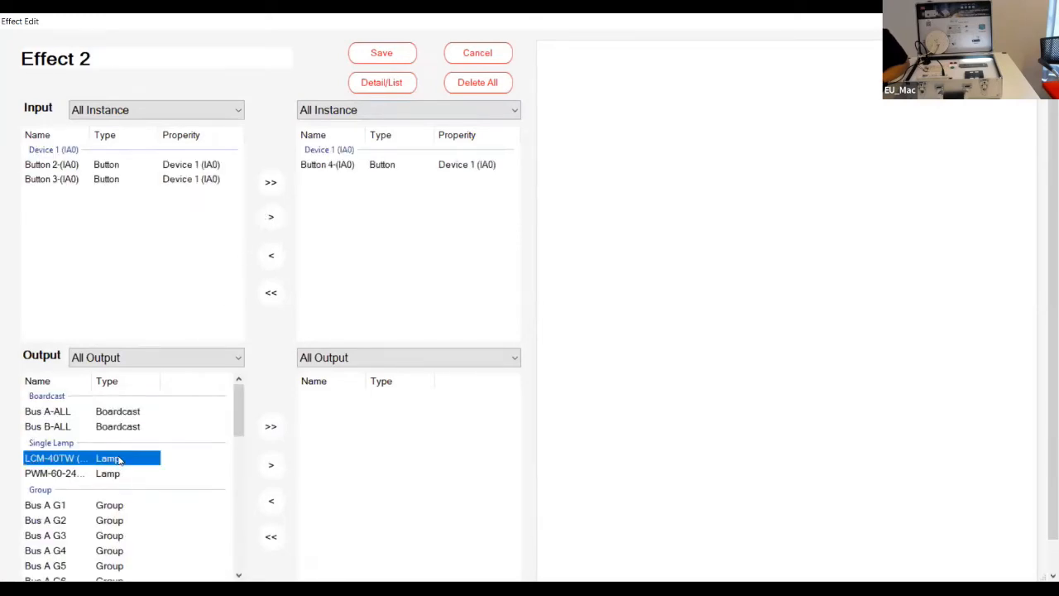
{"action": "left_click", "coordinate": [271, 466]}
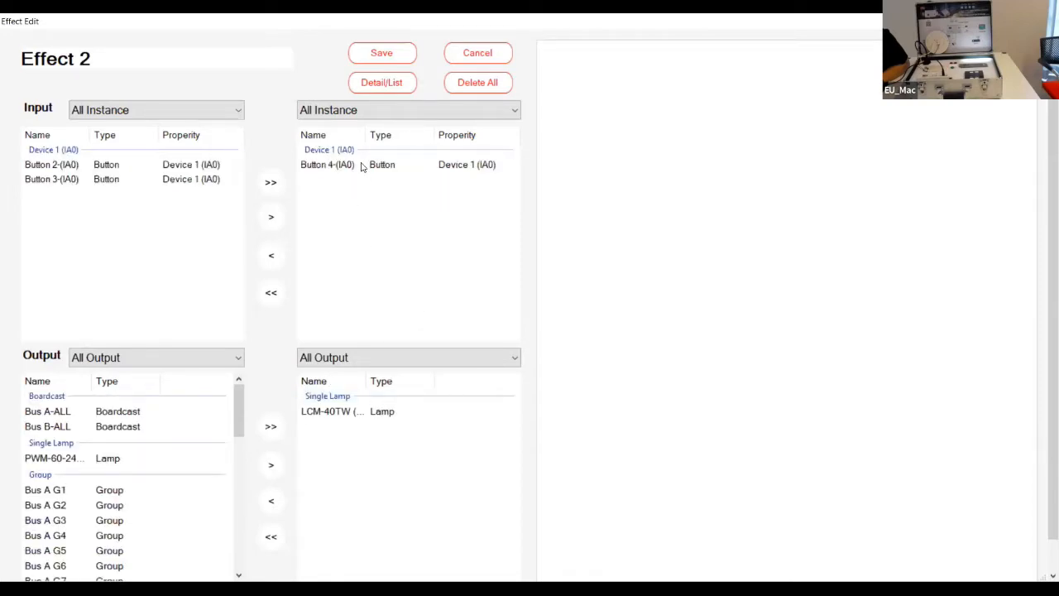
Step: Set Button 4's colour mode to Colour temperature and its lamp short push action to OFF
{"action": "scroll", "coordinate": [361, 167], "scroll_direction": "down", "scroll_amount": 1}
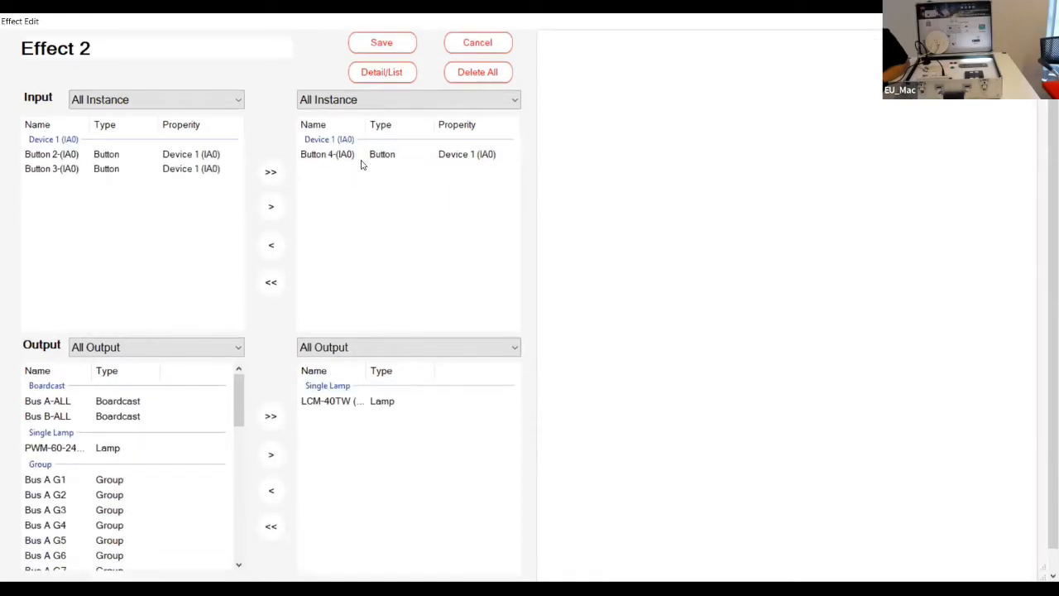
{"action": "left_click", "coordinate": [362, 160]}
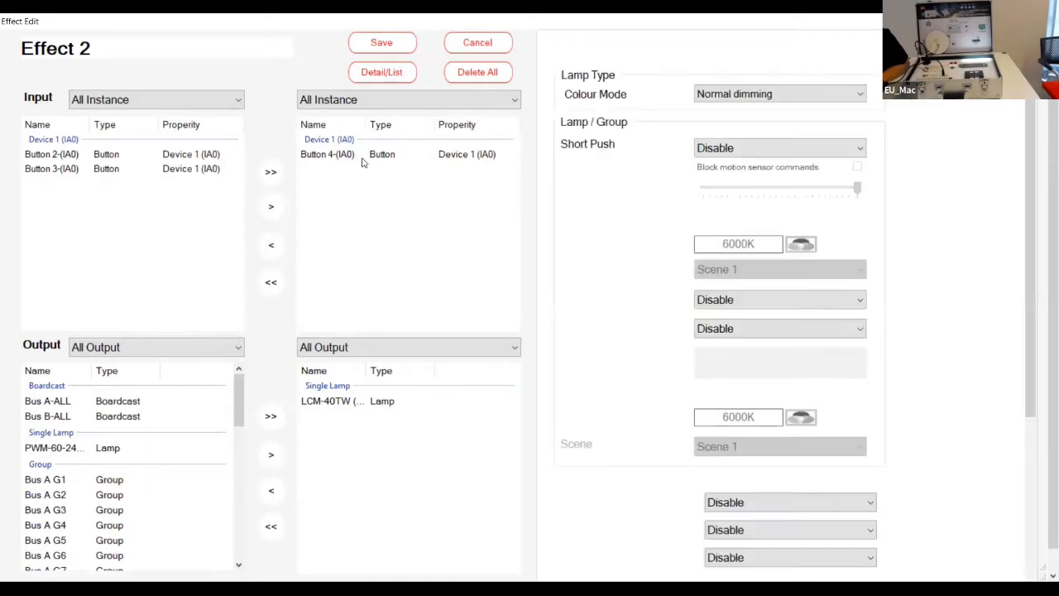
{"action": "left_click", "coordinate": [753, 94]}
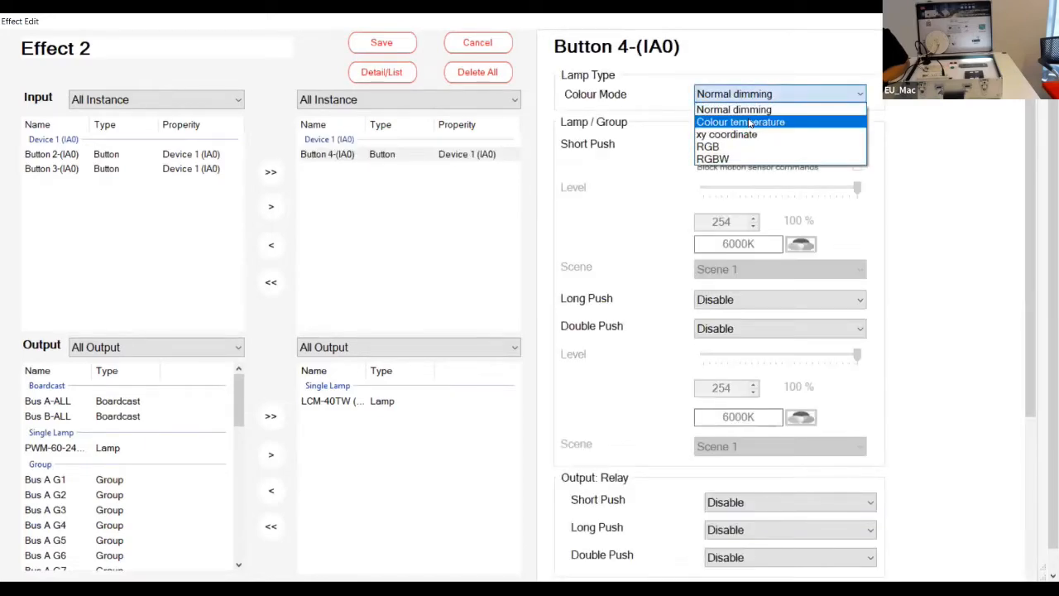
{"action": "left_click", "coordinate": [749, 122]}
{"action": "left_click", "coordinate": [783, 150]}
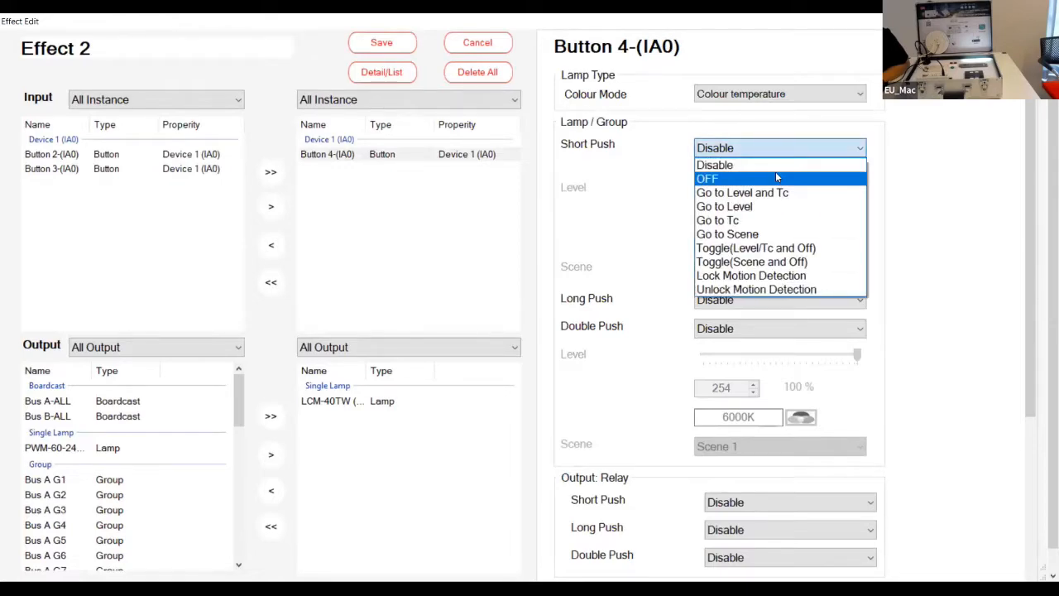
{"action": "left_click", "coordinate": [776, 177]}
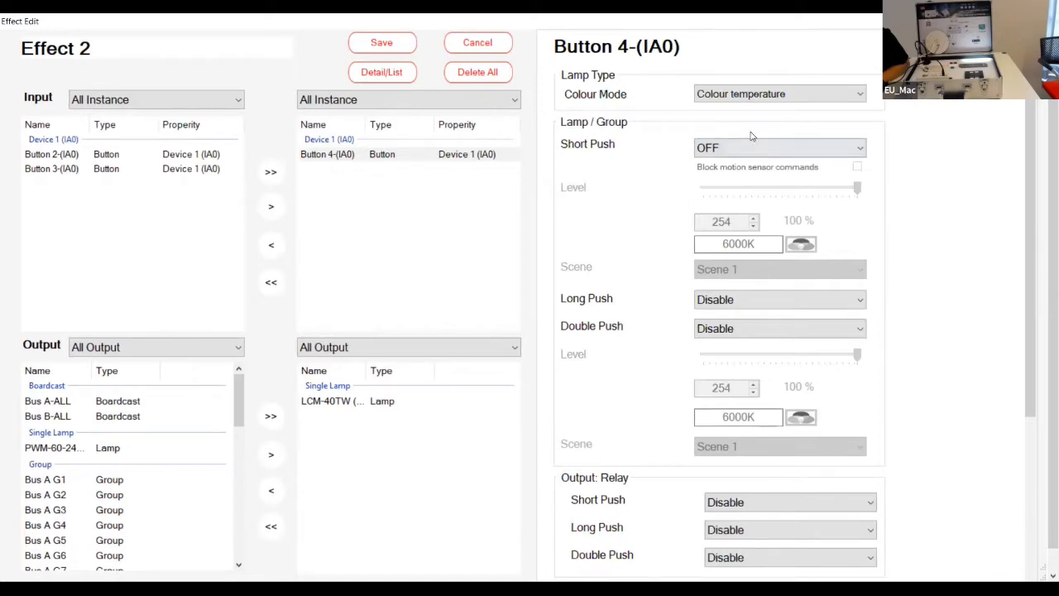
Step: Set Button 4's lamp long push action to Change Tc and save Effect 2
{"action": "left_click", "coordinate": [800, 300]}
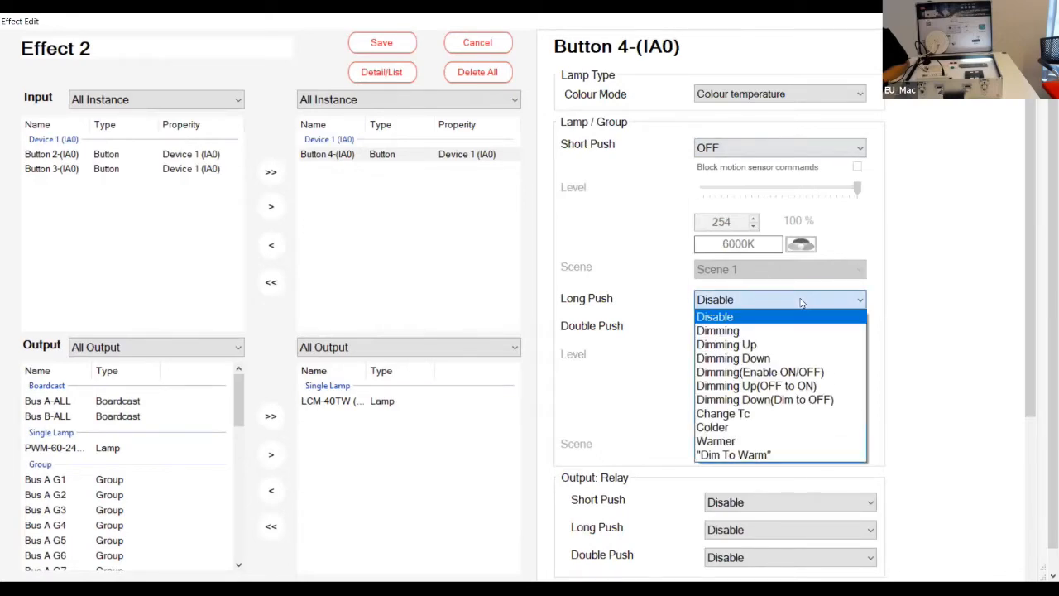
{"action": "left_click", "coordinate": [766, 415]}
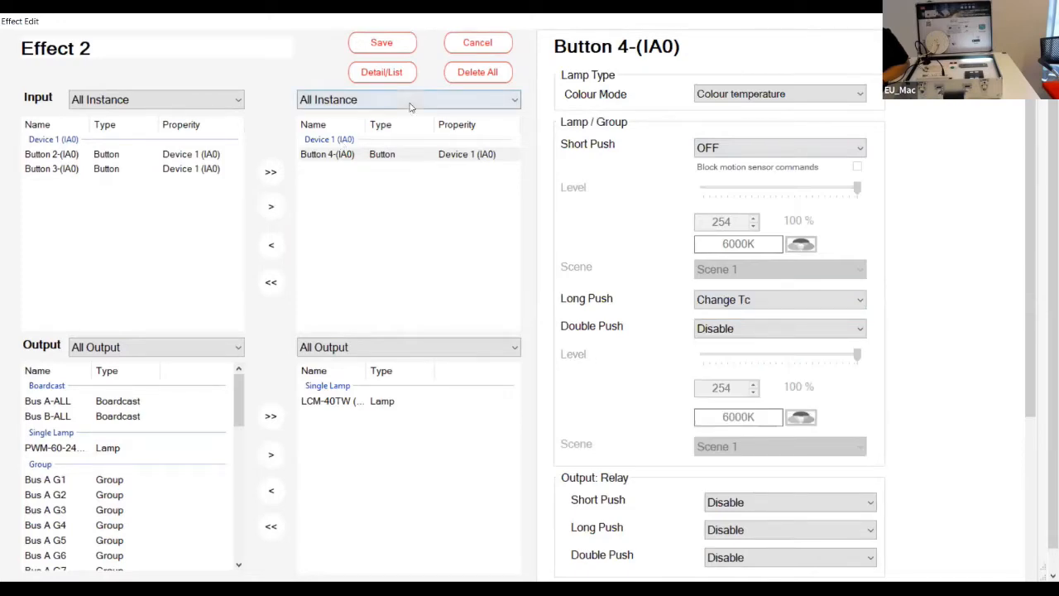
{"action": "left_click", "coordinate": [386, 44]}
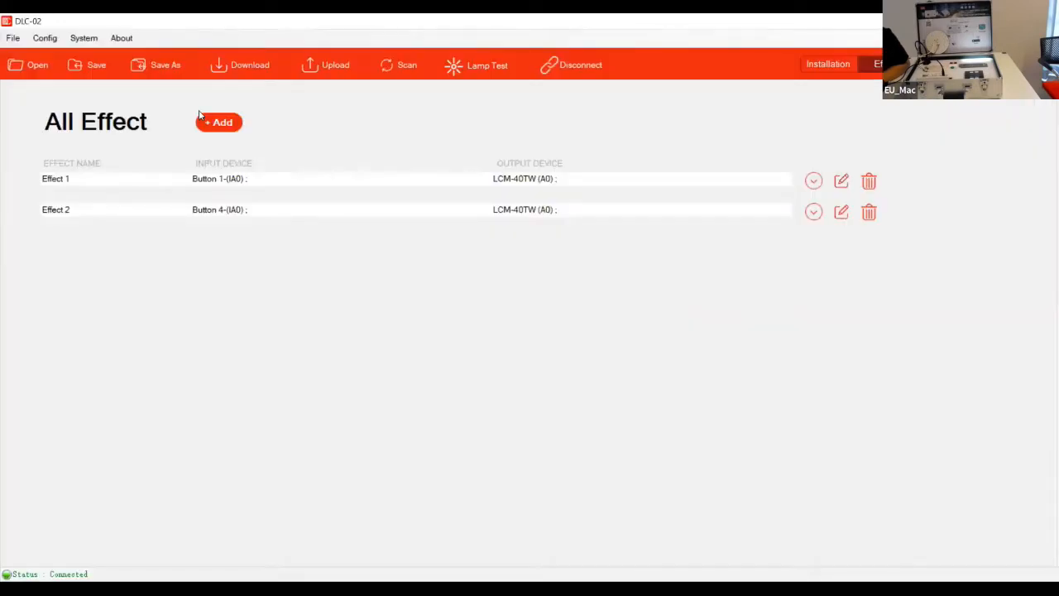
Step: Add a third effect and assign Button 2 of Device 1 as its input
{"action": "left_click", "coordinate": [206, 121]}
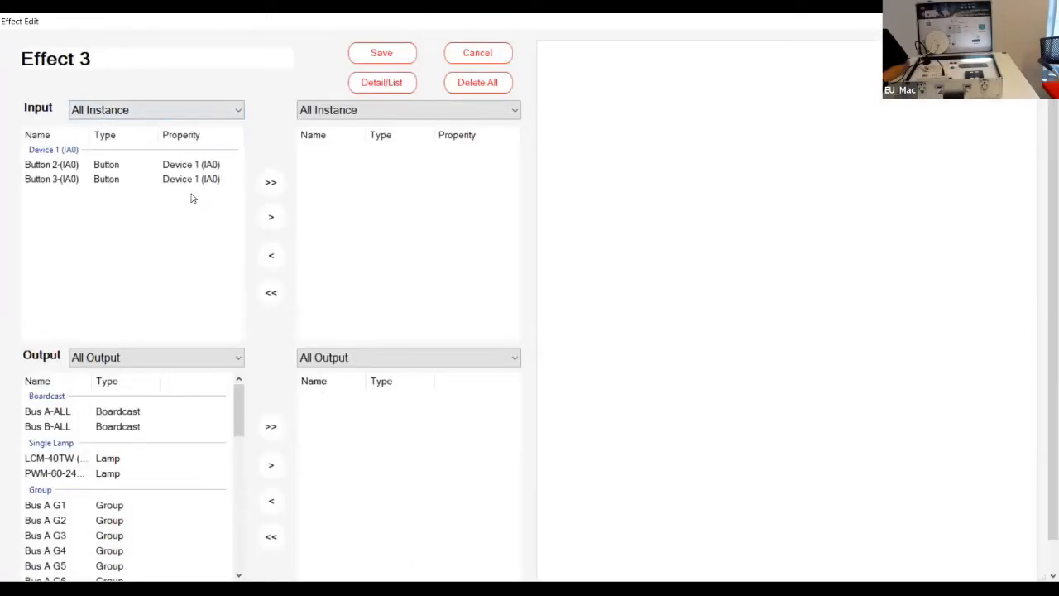
{"action": "left_click", "coordinate": [192, 168]}
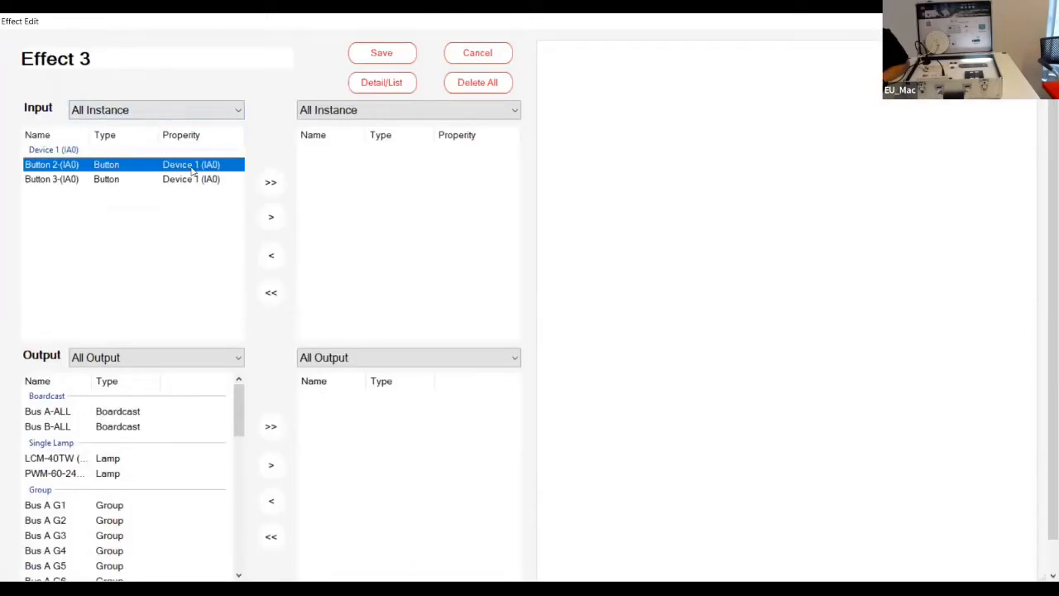
{"action": "left_click", "coordinate": [274, 220]}
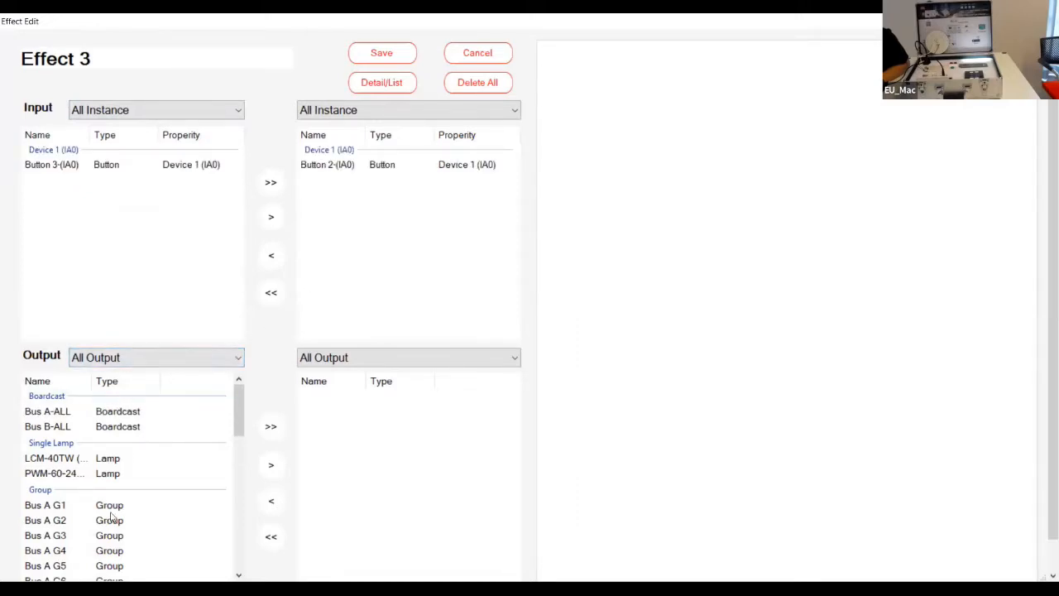
Step: Assign the PWM-60-24DA2 lamp as the output of Effect 3
{"action": "left_click", "coordinate": [86, 474]}
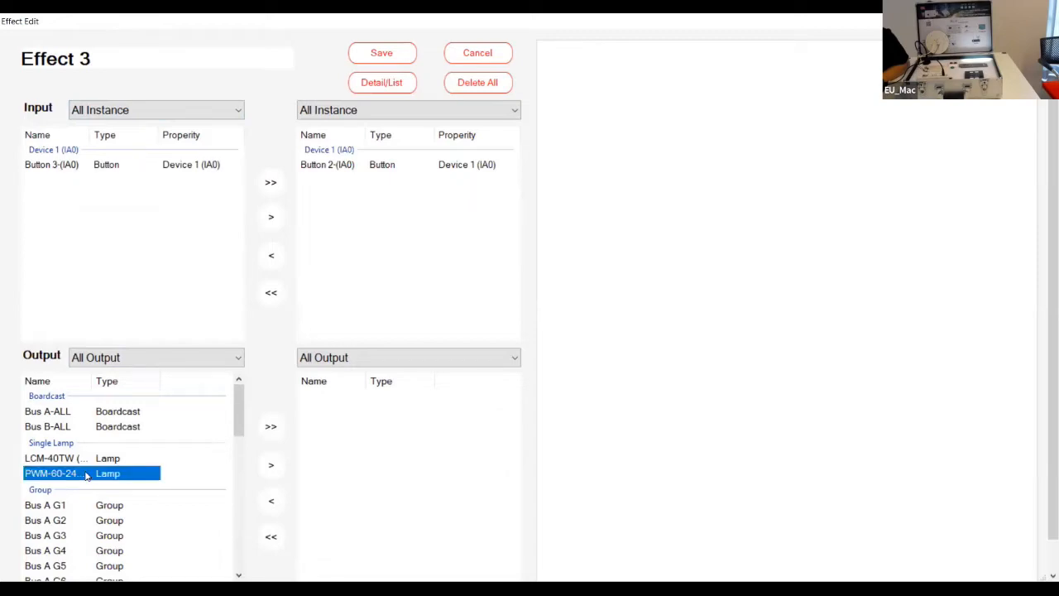
{"action": "left_click", "coordinate": [271, 466]}
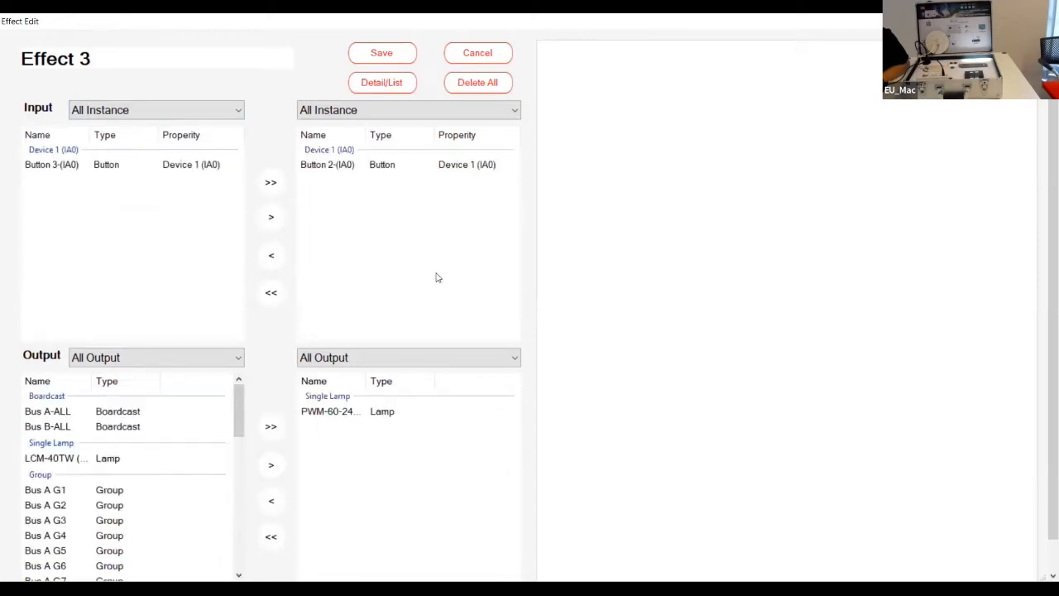
Step: Set Button 2's lamp short push action to Go to Level with a level of 244 (76.1 %)
{"action": "scroll", "coordinate": [424, 164], "scroll_direction": "down", "scroll_amount": 1}
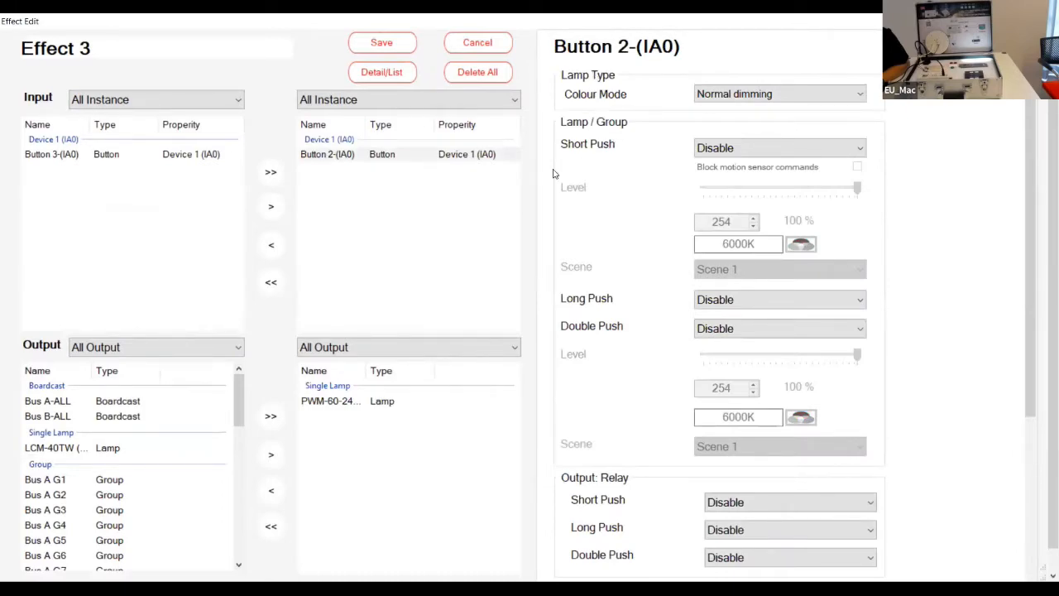
{"action": "left_click", "coordinate": [499, 160]}
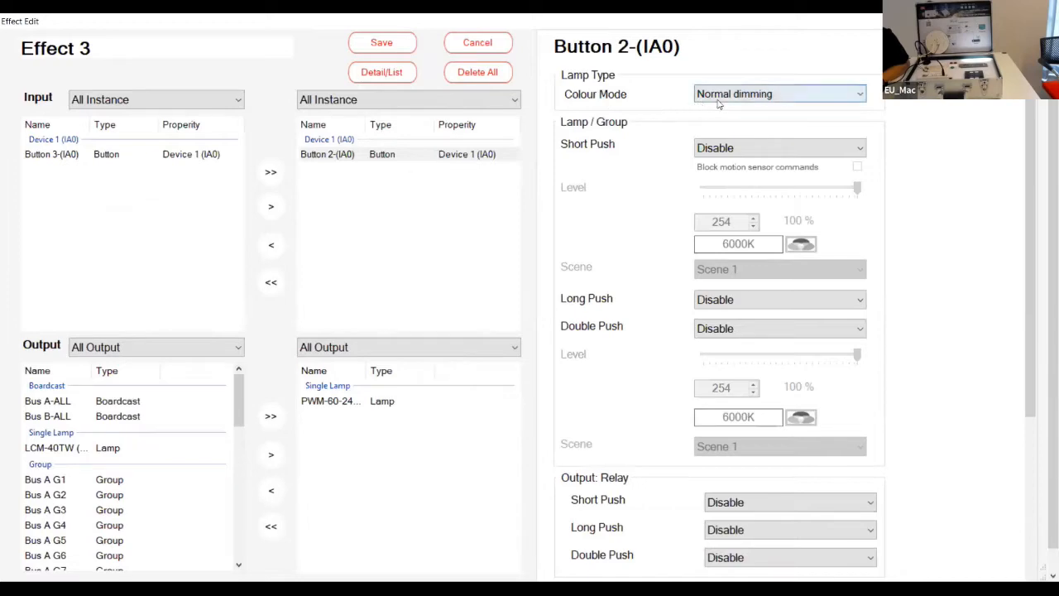
{"action": "left_click", "coordinate": [709, 153]}
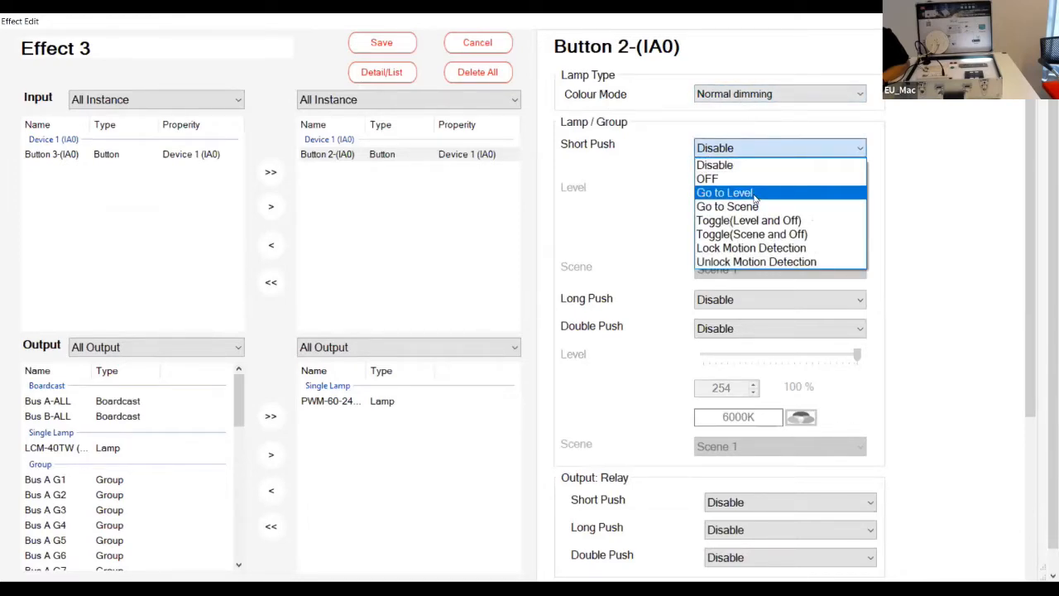
{"action": "left_click", "coordinate": [755, 197]}
{"action": "left_click", "coordinate": [795, 192]}
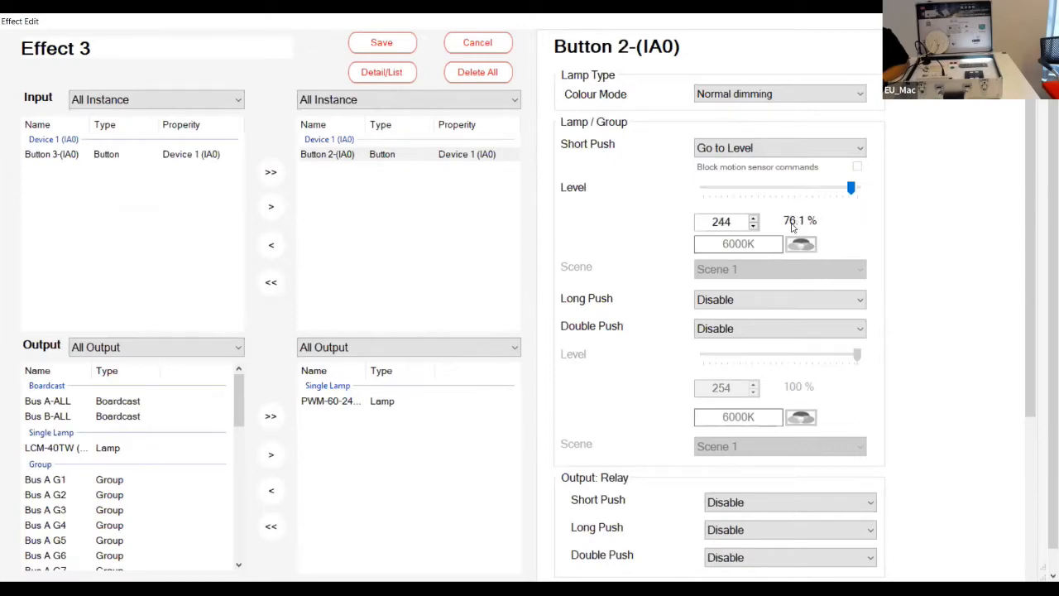
Step: Set Button 2's lamp long push action to Dimming Up and save Effect 3
{"action": "left_click", "coordinate": [737, 300]}
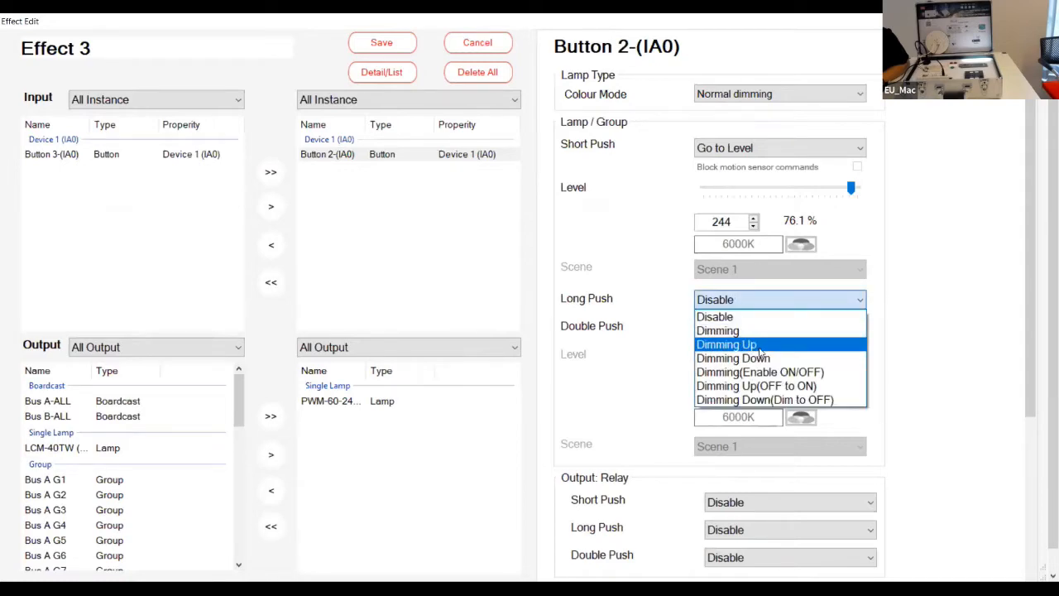
{"action": "left_click", "coordinate": [759, 345]}
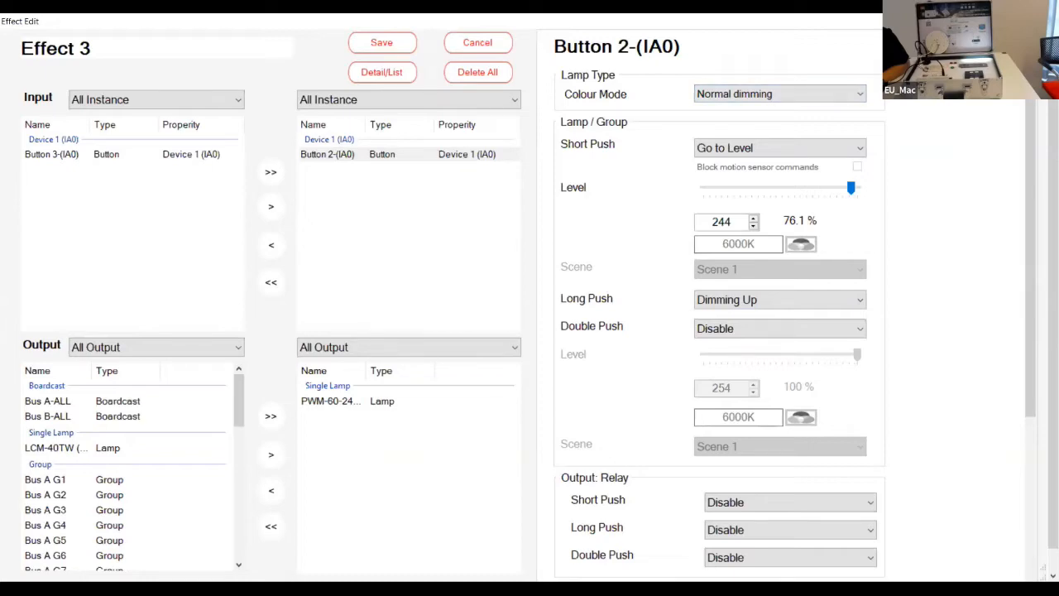
{"action": "left_click", "coordinate": [1008, 22]}
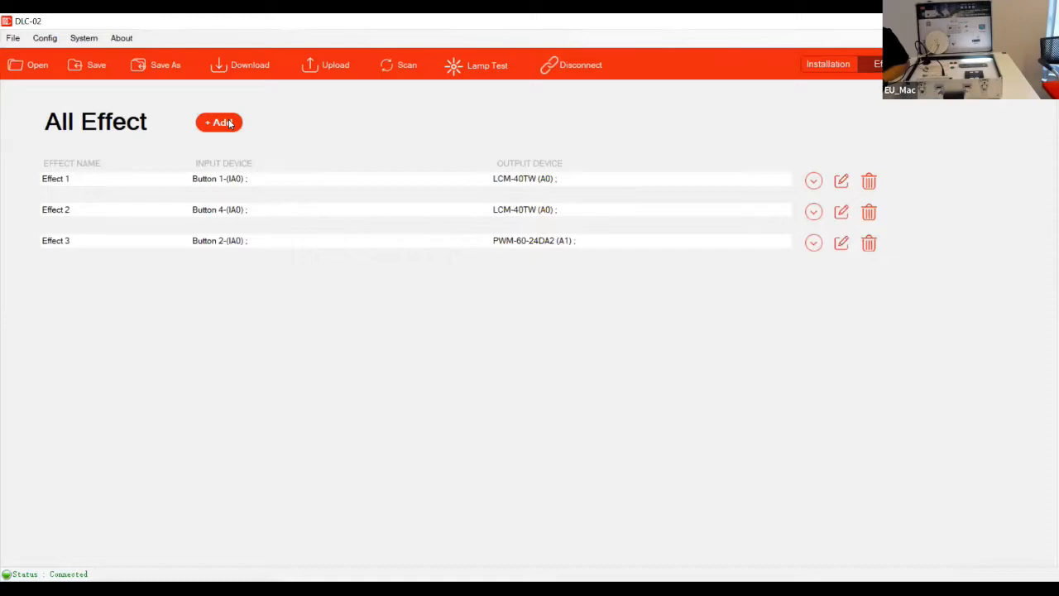
Step: Add a fourth effect with Button 3 of Device 1 as input and the PWM-60-24DA2 lamp as output
{"action": "left_click", "coordinate": [231, 124]}
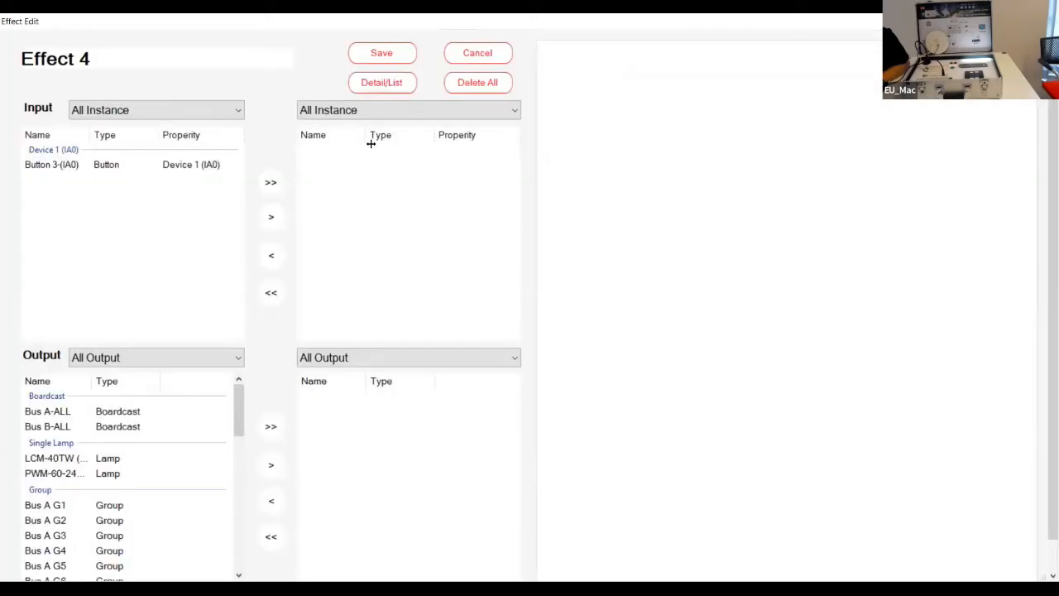
{"action": "left_click", "coordinate": [196, 166]}
{"action": "left_click", "coordinate": [268, 230]}
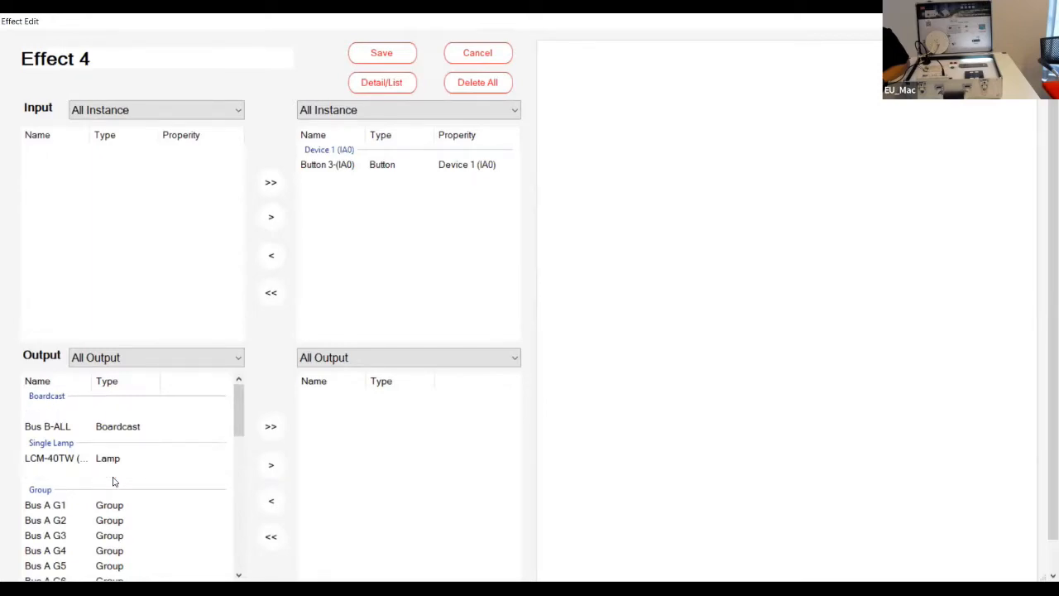
{"action": "left_click", "coordinate": [112, 480]}
{"action": "left_click", "coordinate": [265, 468]}
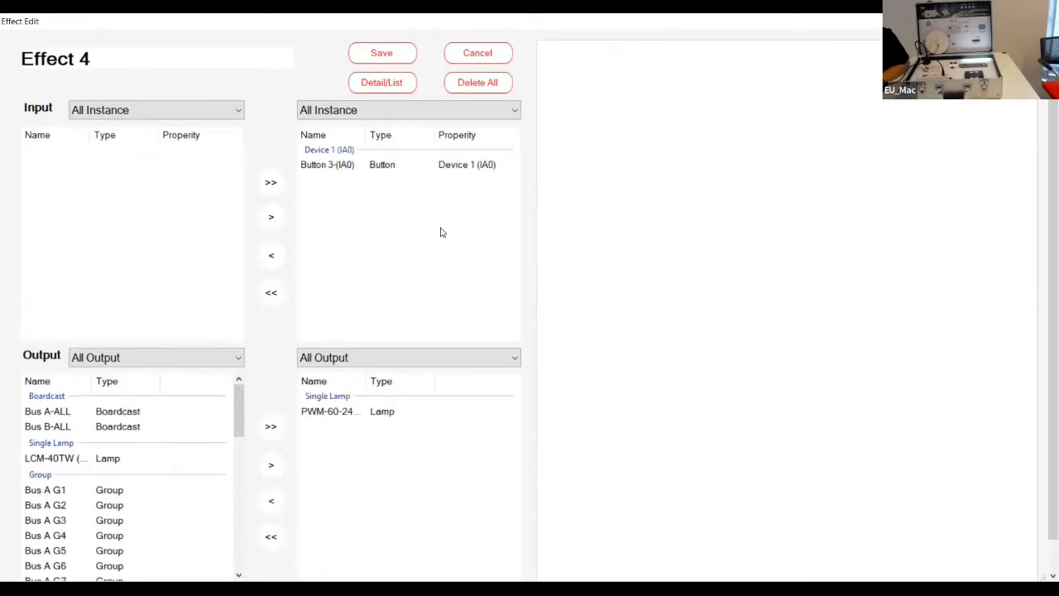
Step: Set Button 3's lamp short push to OFF and long push to Dimming Down, and save Effect 4
{"action": "left_click", "coordinate": [463, 168]}
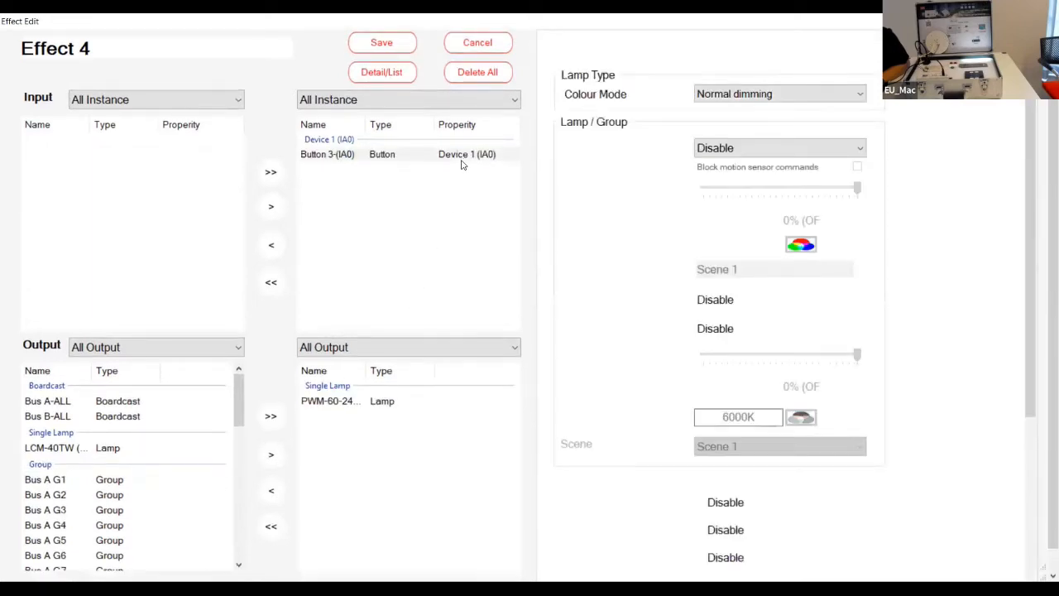
{"action": "left_click", "coordinate": [701, 148]}
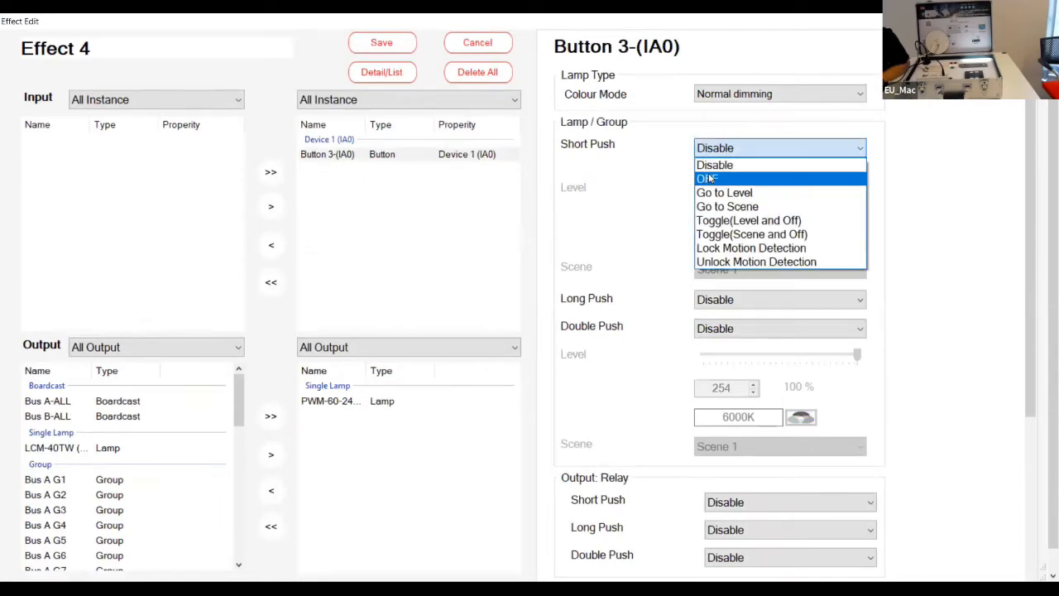
{"action": "left_click", "coordinate": [709, 179]}
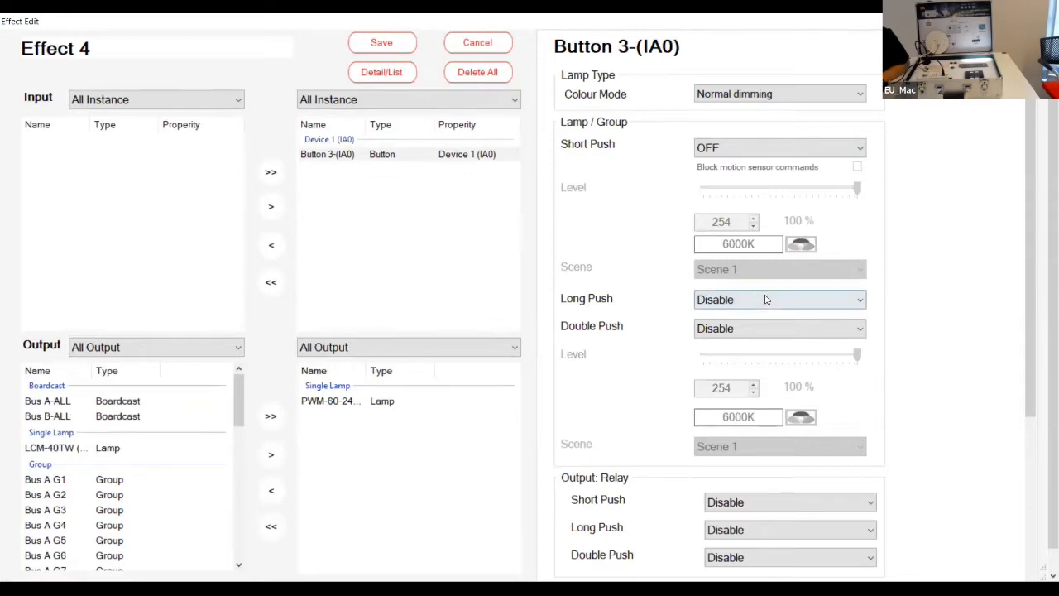
{"action": "left_click", "coordinate": [766, 300]}
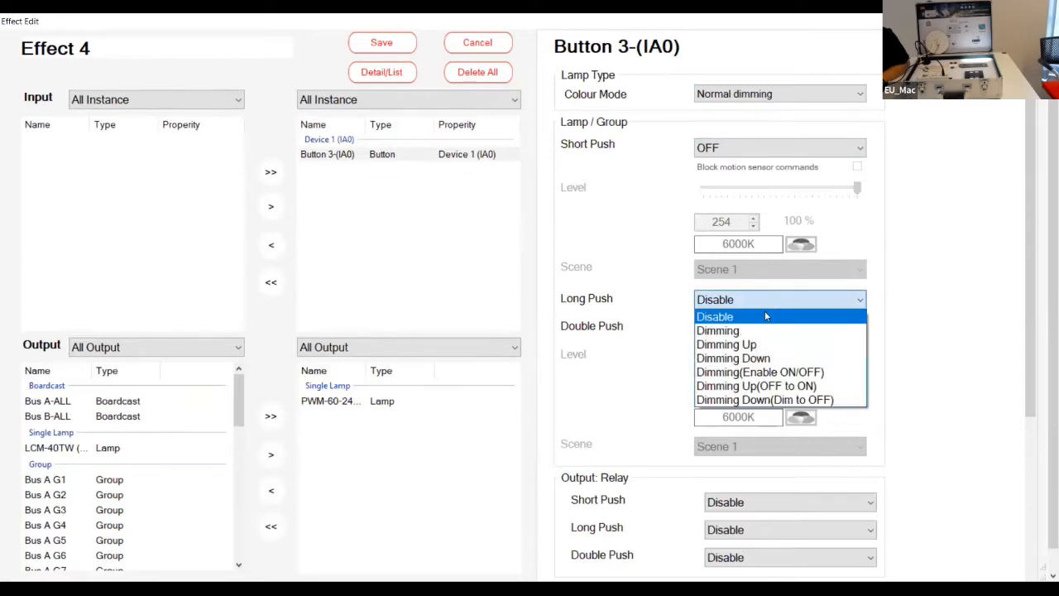
{"action": "left_click", "coordinate": [759, 359]}
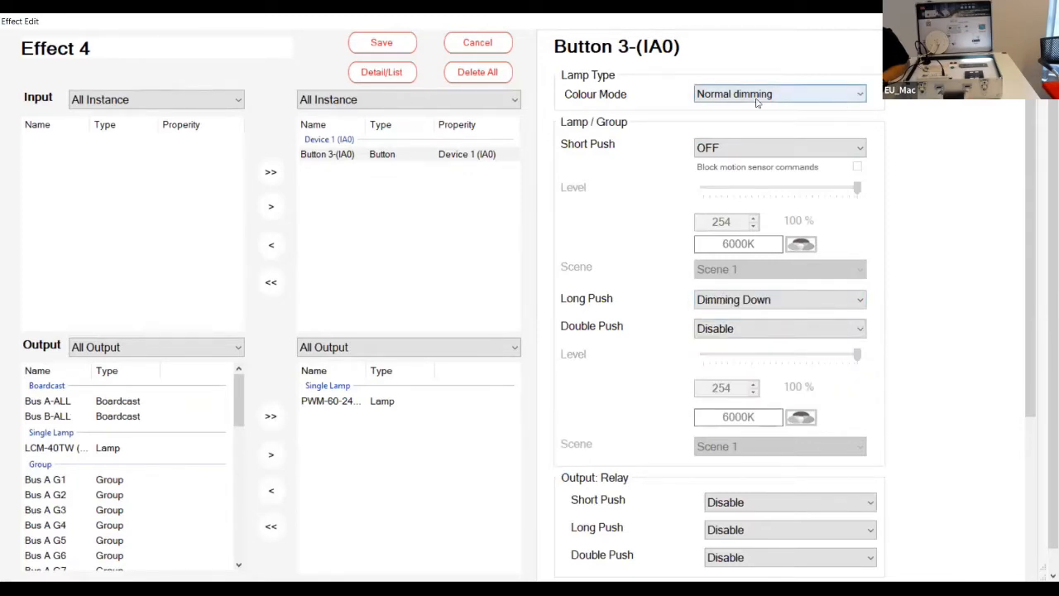
{"action": "left_click", "coordinate": [407, 77]}
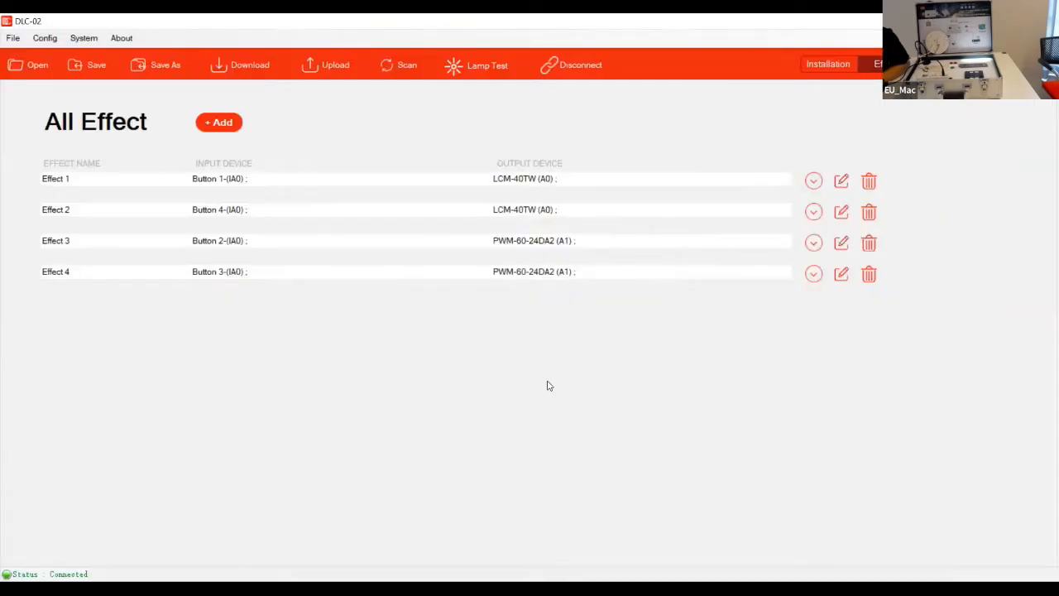
Step: Download both the device parameters and the effects to the controller
{"action": "left_click", "coordinate": [254, 77]}
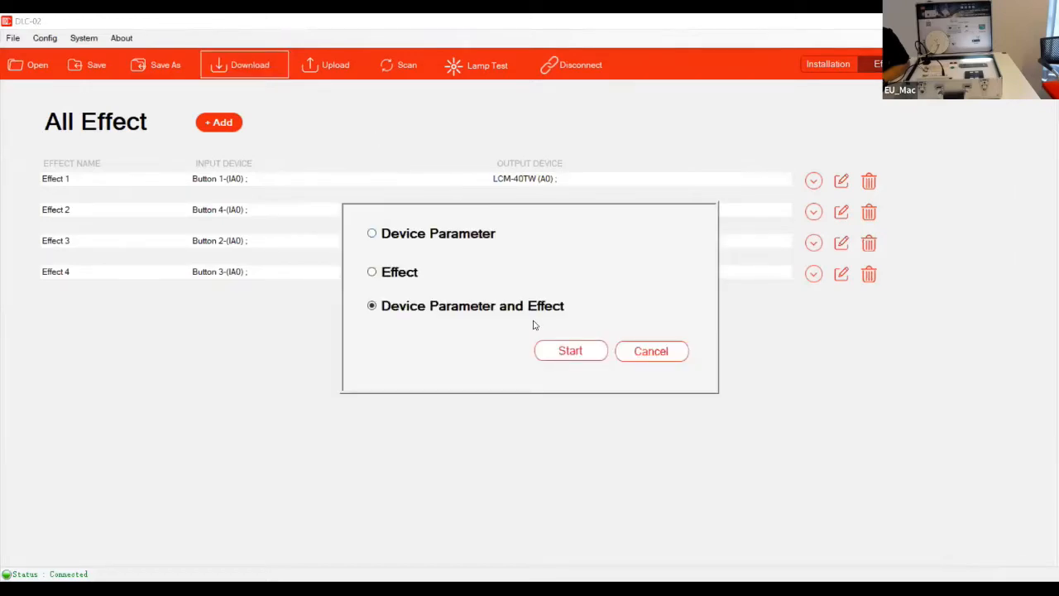
{"action": "left_click", "coordinate": [560, 354]}
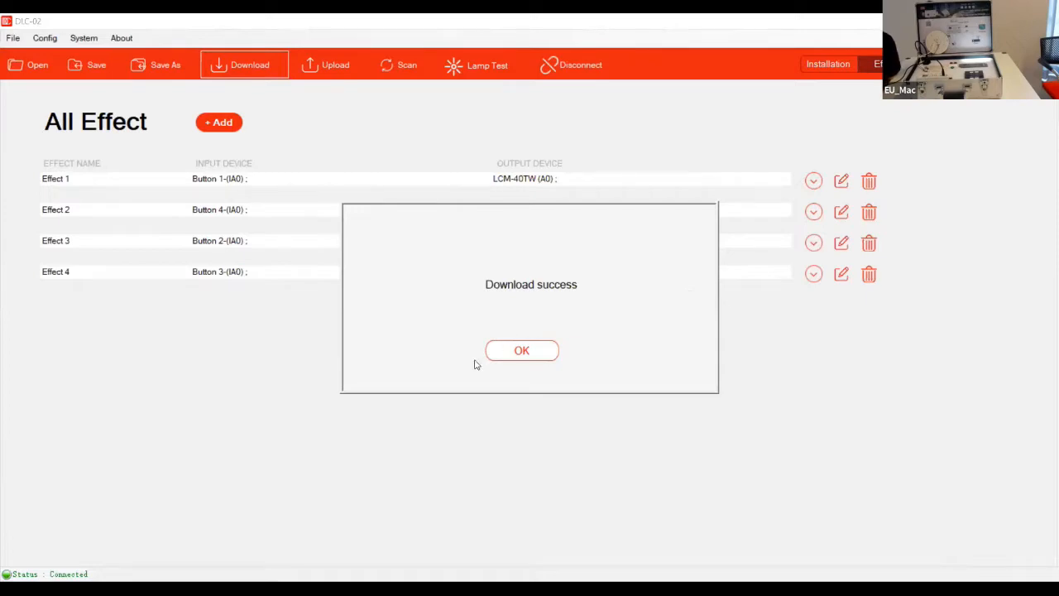
{"action": "left_click", "coordinate": [522, 352]}
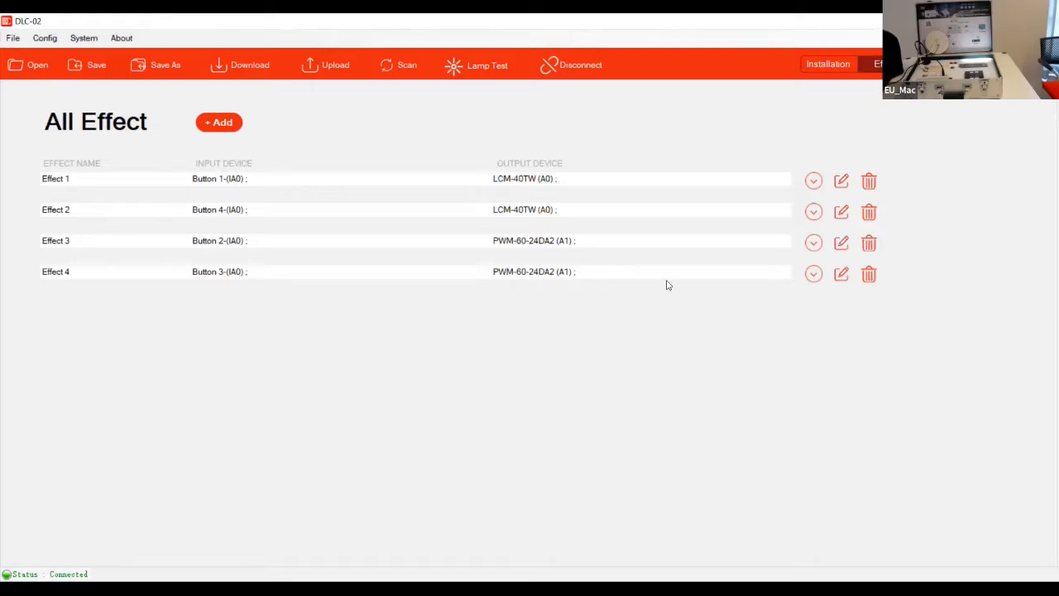
Step: Add a new sequence in the installation view and assign the LCM-40TW lamp on Bus A to its step 1
{"action": "left_click", "coordinate": [825, 72]}
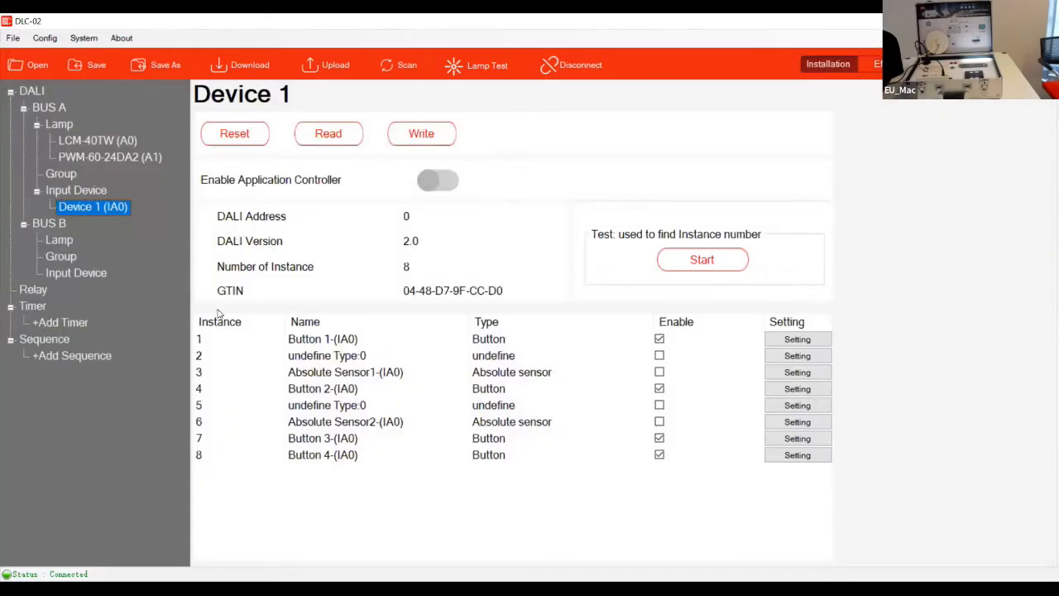
{"action": "left_click", "coordinate": [37, 356]}
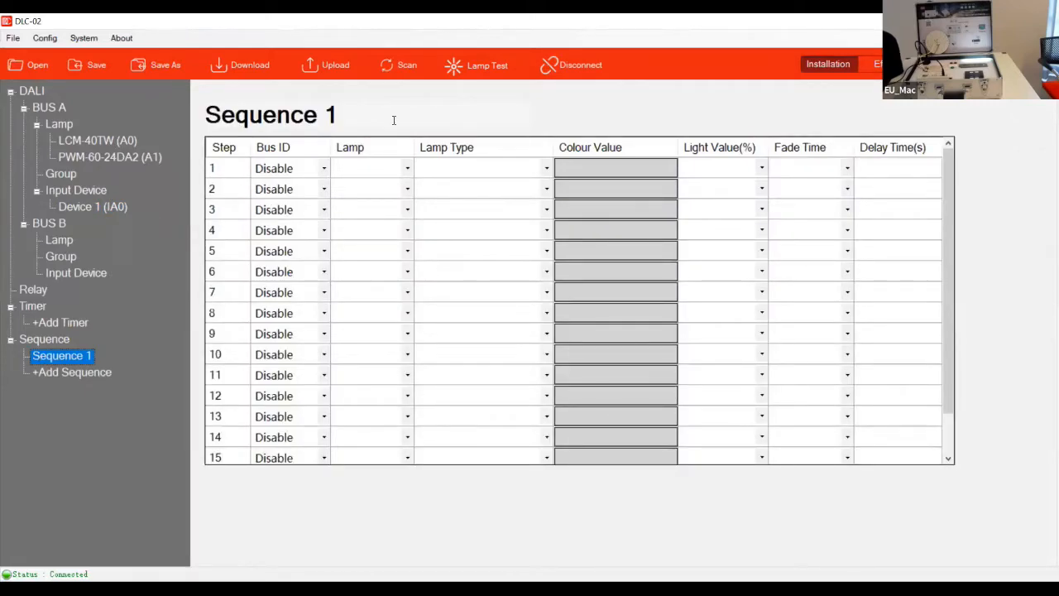
{"action": "left_click", "coordinate": [323, 169]}
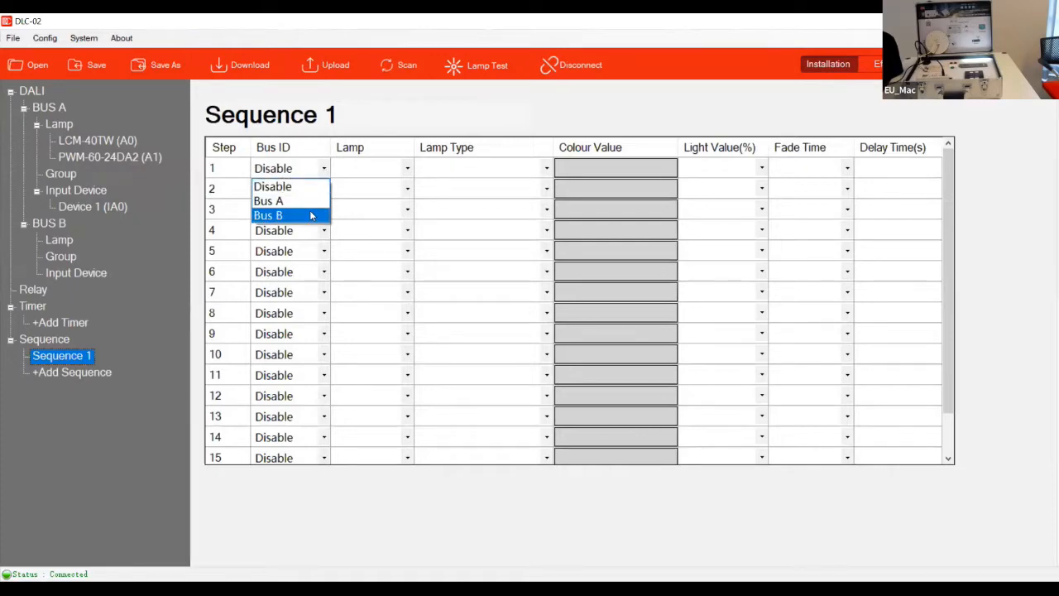
{"action": "left_click", "coordinate": [312, 207]}
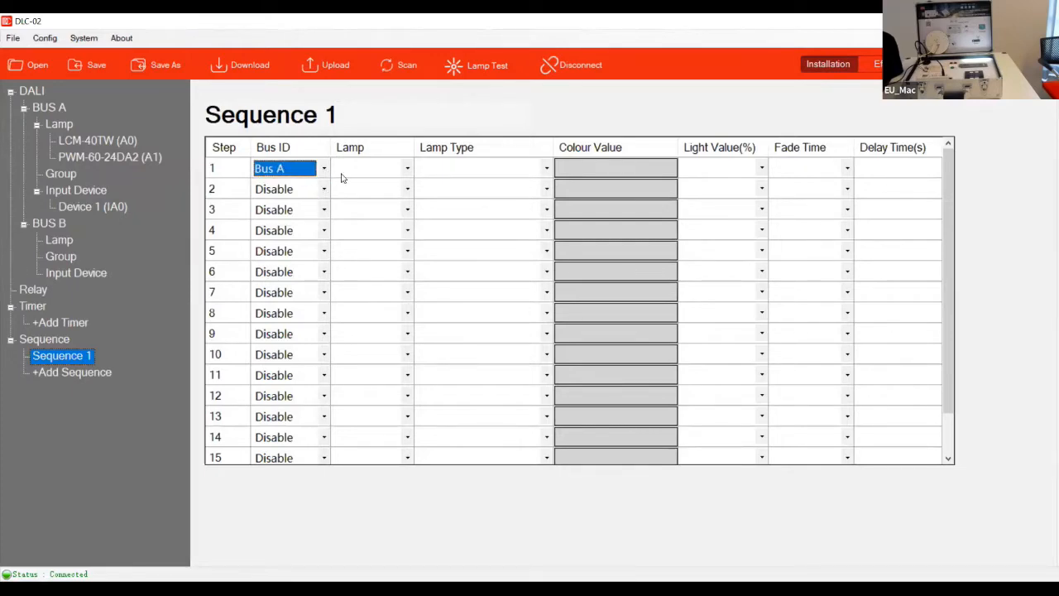
{"action": "left_click", "coordinate": [405, 169]}
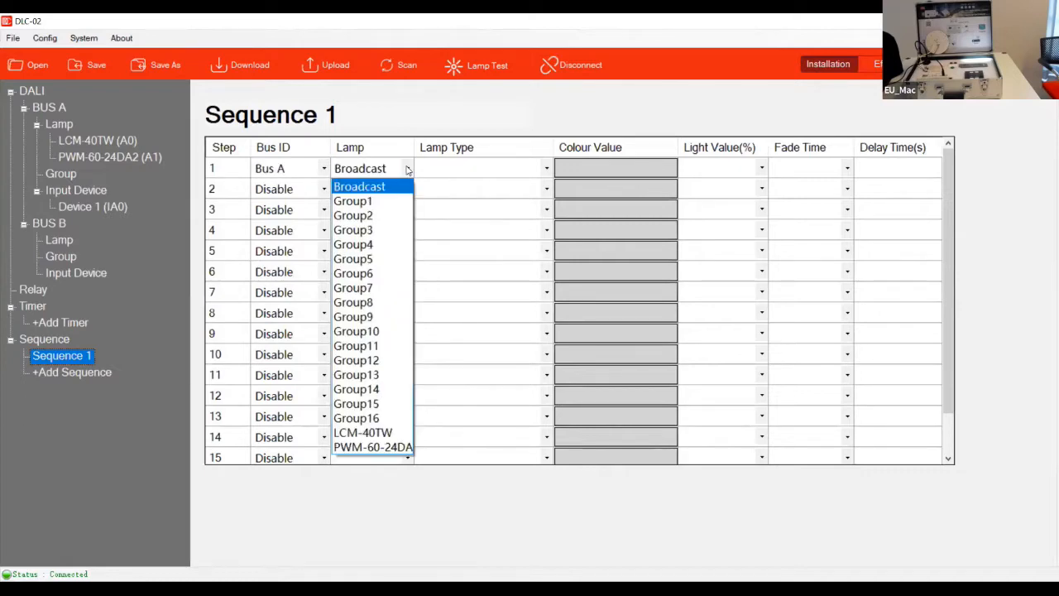
{"action": "left_click", "coordinate": [393, 434]}
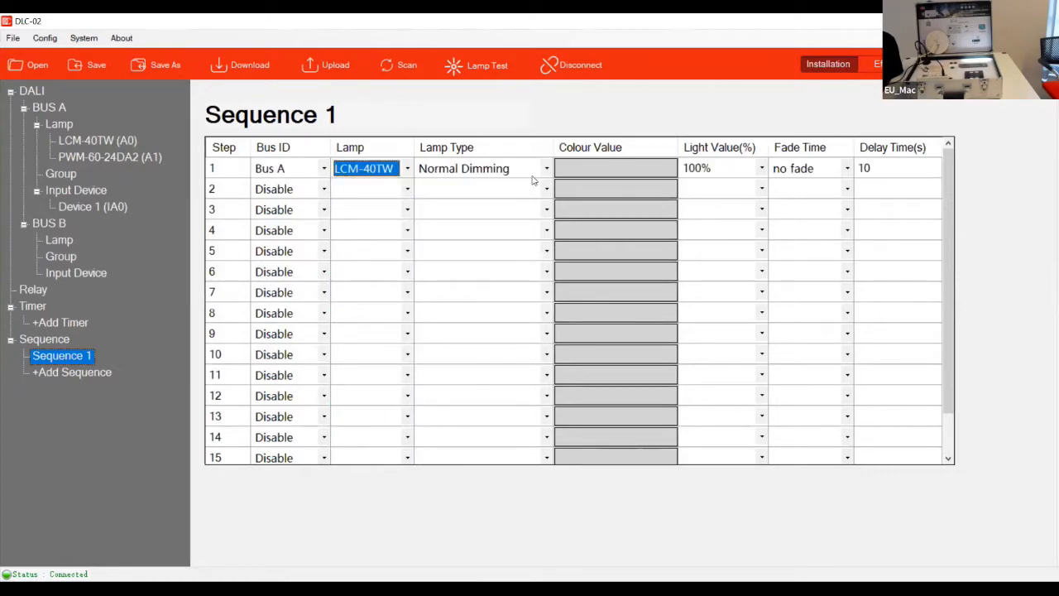
Step: Set the lamp type of sequence step 1 to Colour Temperature with a colour value of 2000K
{"action": "left_click", "coordinate": [546, 169]}
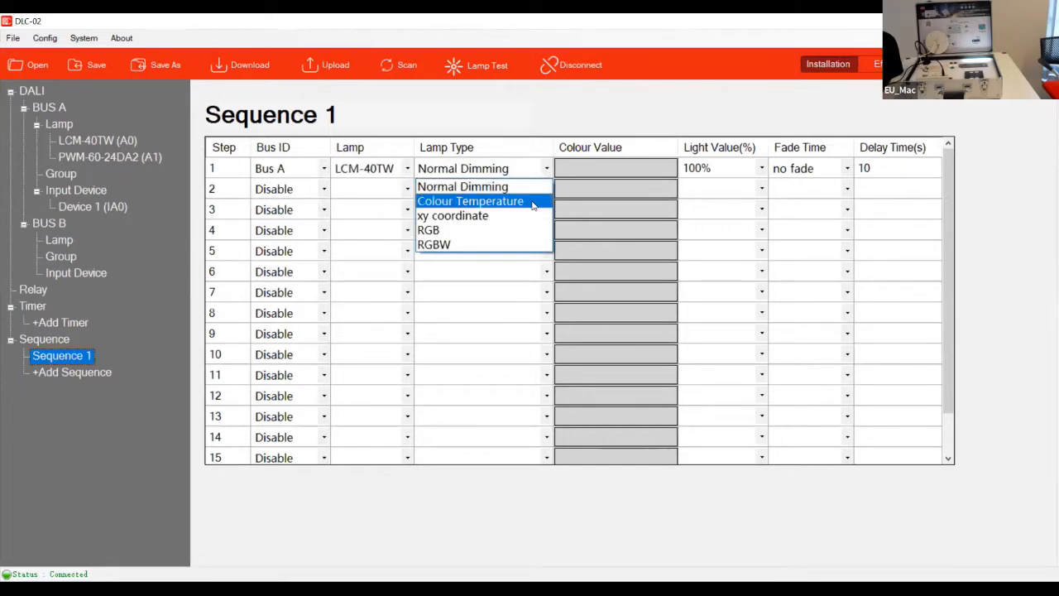
{"action": "left_click", "coordinate": [534, 204]}
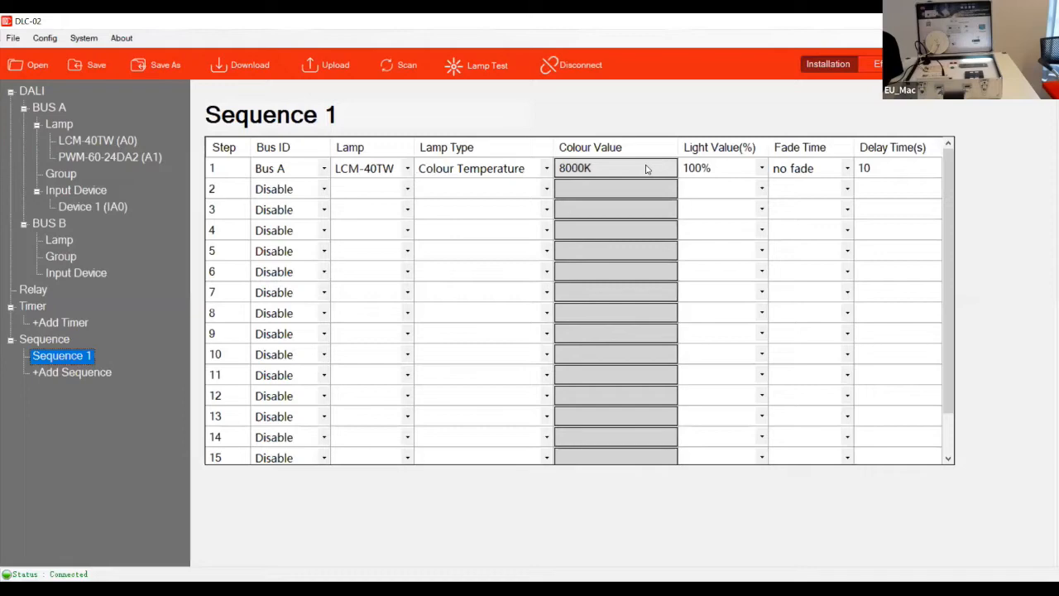
{"action": "left_click", "coordinate": [396, 191]}
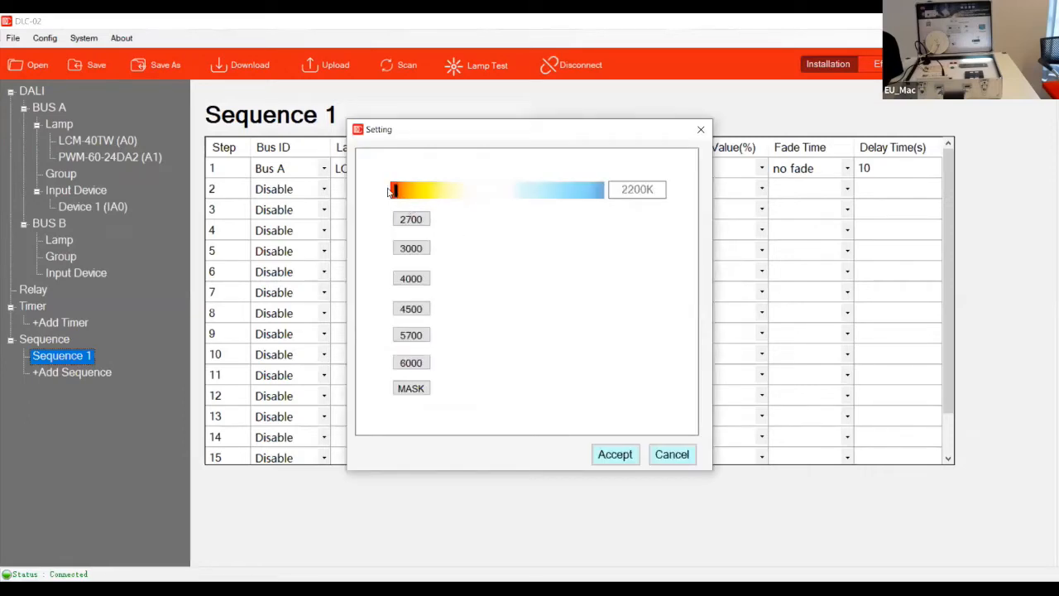
{"action": "left_click", "coordinate": [392, 191]}
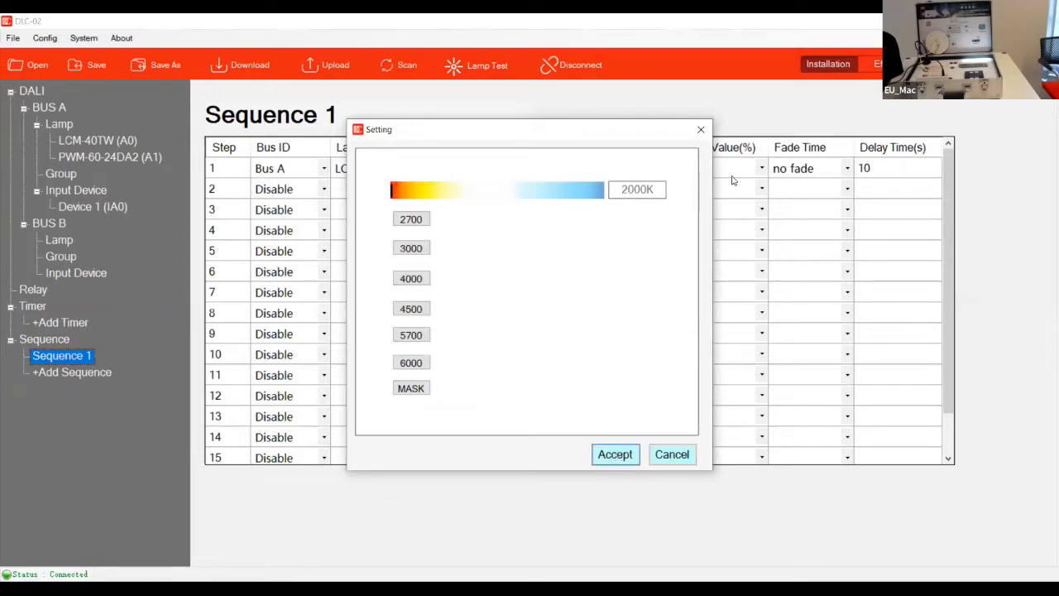
{"action": "left_click", "coordinate": [616, 454]}
Step: Set sequence step 1 to a 10% light value, a 0.7 s fade time and a 3-second delay
{"action": "left_click", "coordinate": [761, 168]}
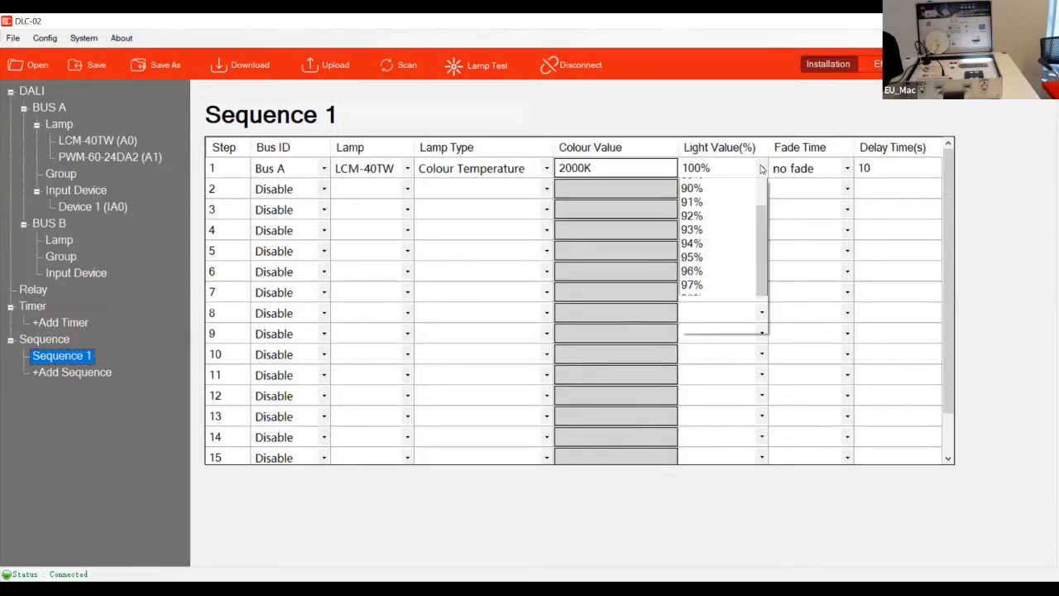
{"action": "left_click", "coordinate": [761, 193]}
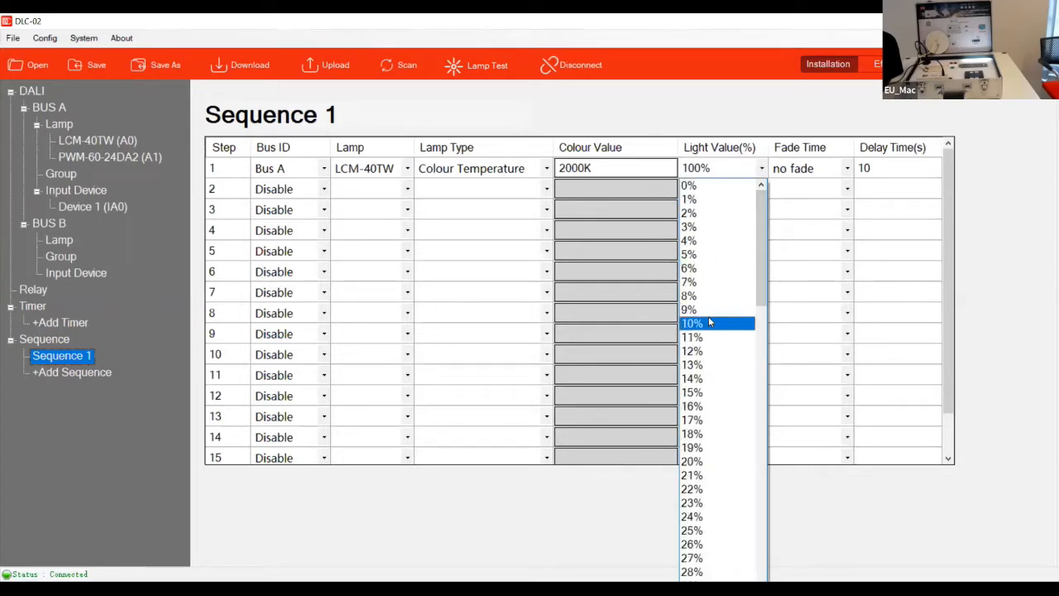
{"action": "left_click", "coordinate": [708, 322]}
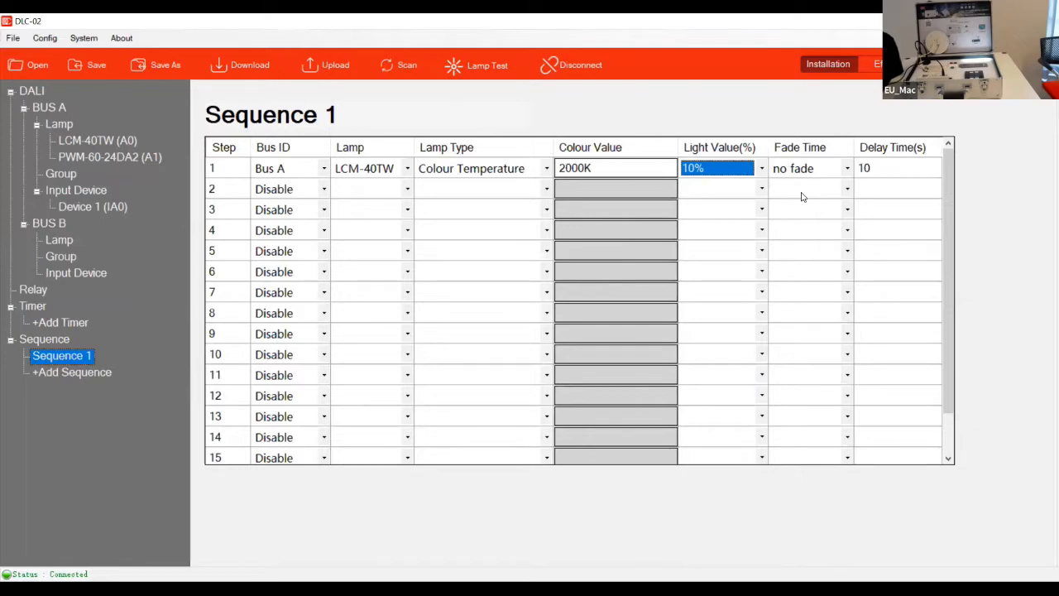
{"action": "left_click", "coordinate": [847, 169]}
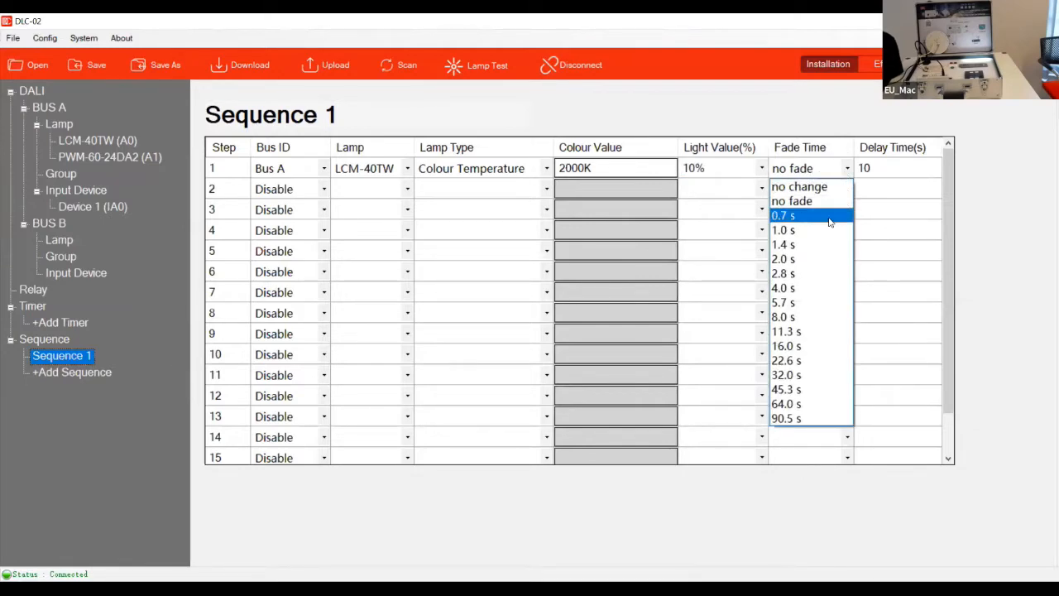
{"action": "left_click", "coordinate": [829, 216]}
{"action": "left_click", "coordinate": [871, 168]}
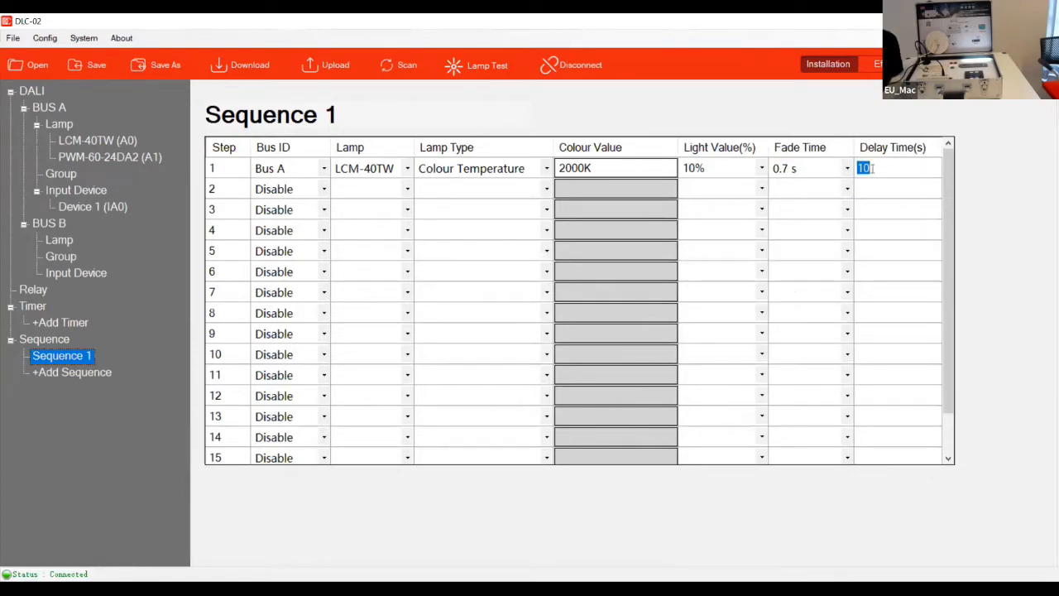
{"action": "type", "text": "3"}
Step: Assign the LCM-40TW lamp on Bus A to step 2 of Sequence 1
{"action": "left_click", "coordinate": [322, 191]}
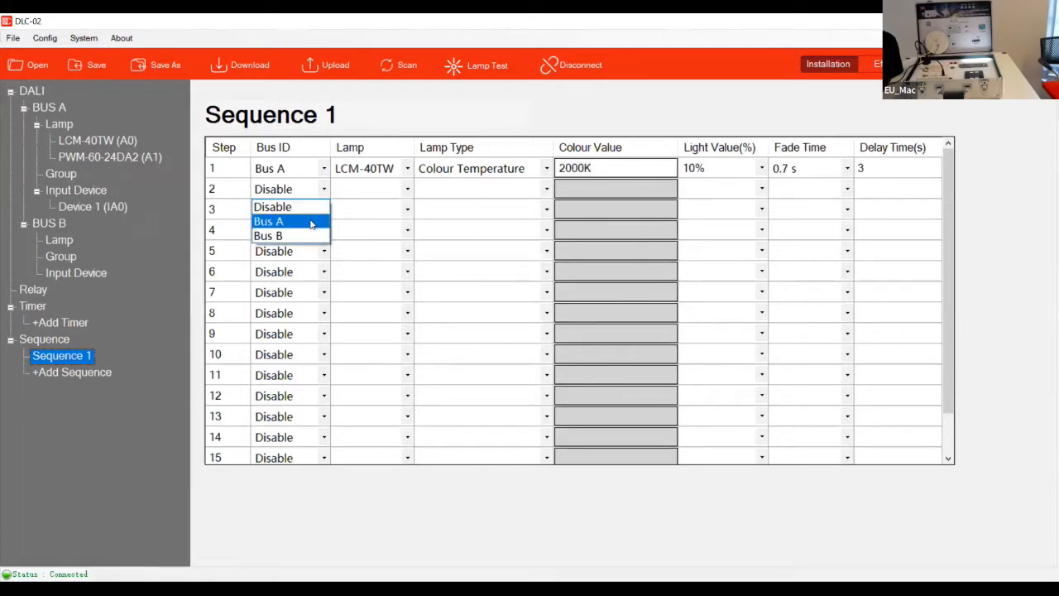
{"action": "left_click", "coordinate": [311, 222]}
{"action": "left_click", "coordinate": [407, 189]}
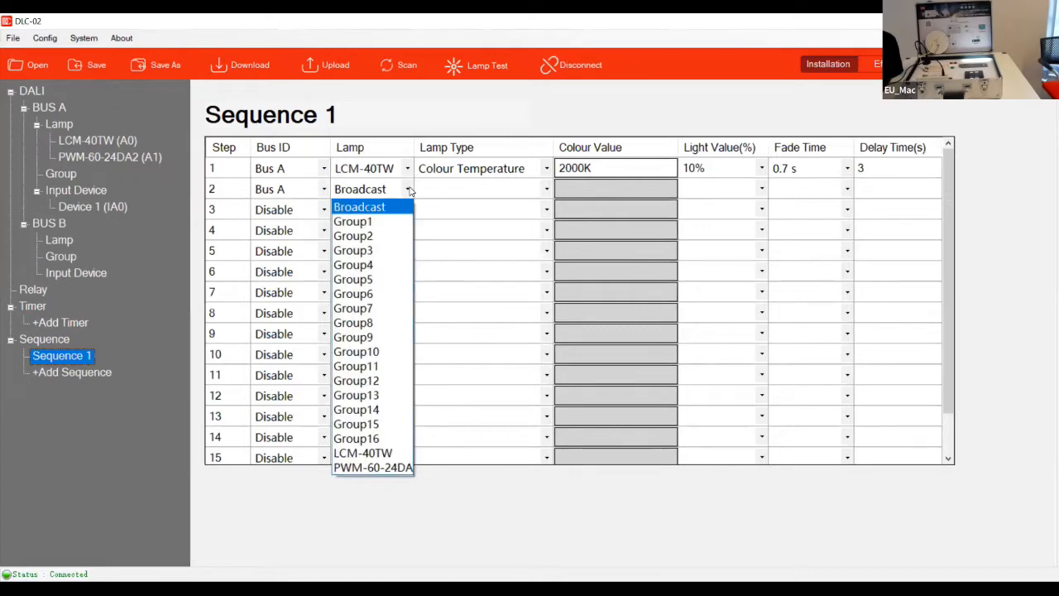
{"action": "left_click", "coordinate": [374, 457]}
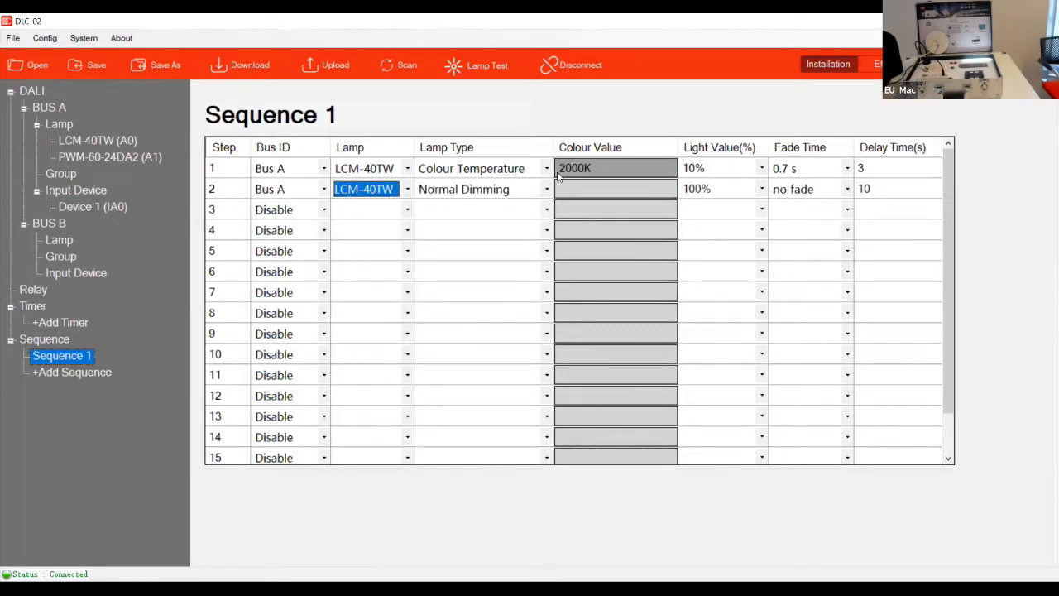
Step: Set the lamp type of sequence step 2 to Colour Temperature with a colour value of 6800K
{"action": "left_click", "coordinate": [550, 188]}
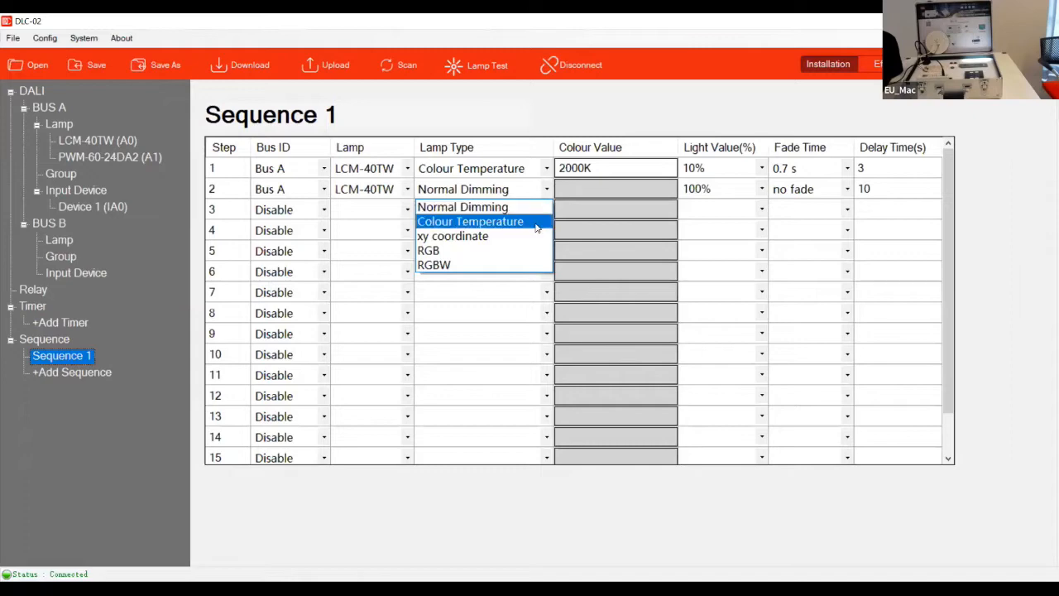
{"action": "left_click", "coordinate": [536, 228]}
{"action": "left_click", "coordinate": [652, 189]}
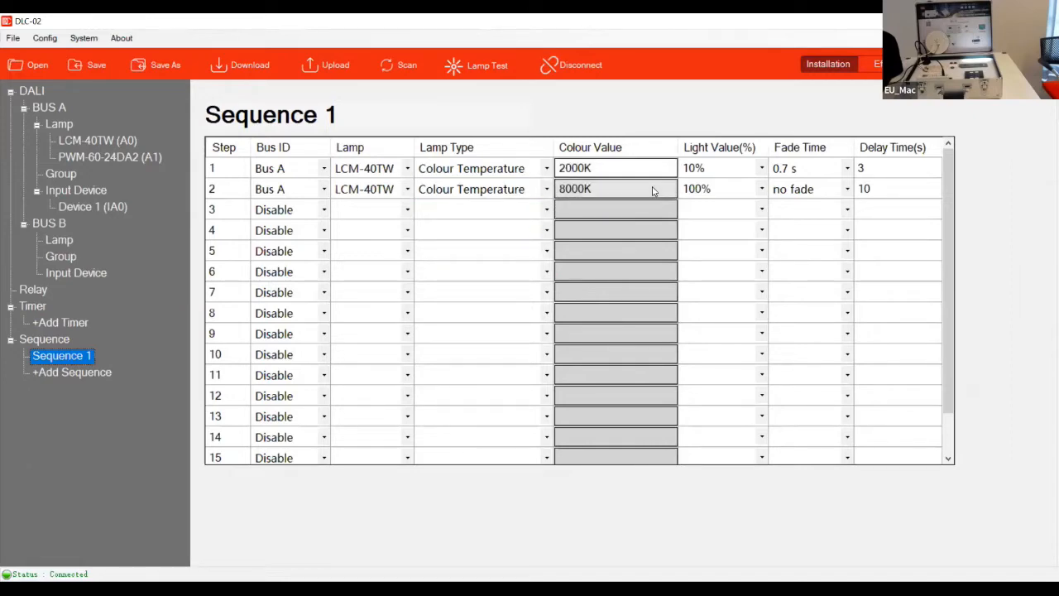
{"action": "left_click", "coordinate": [652, 191]}
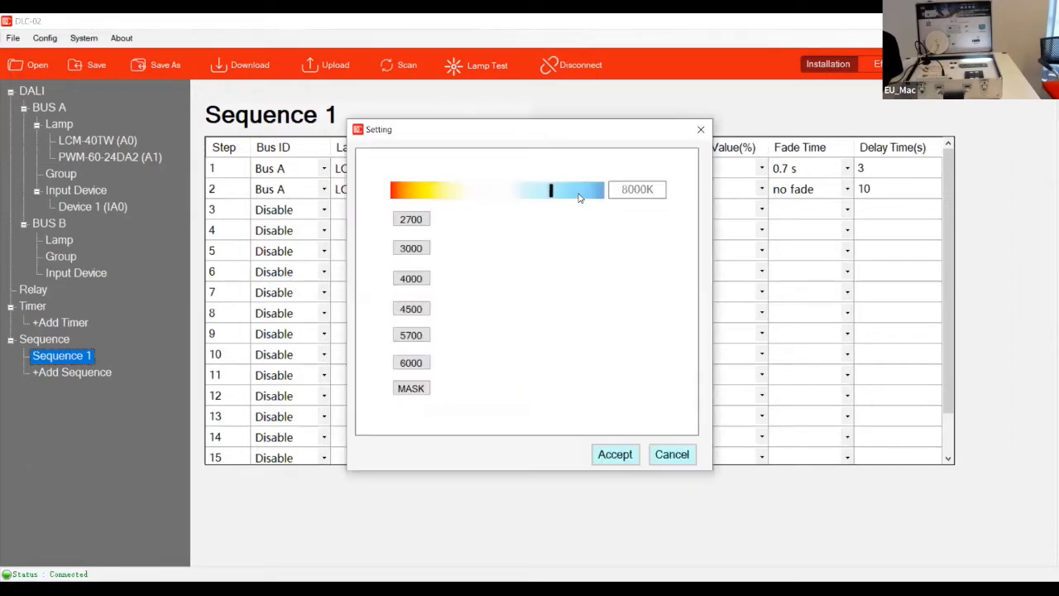
{"action": "left_click", "coordinate": [519, 196]}
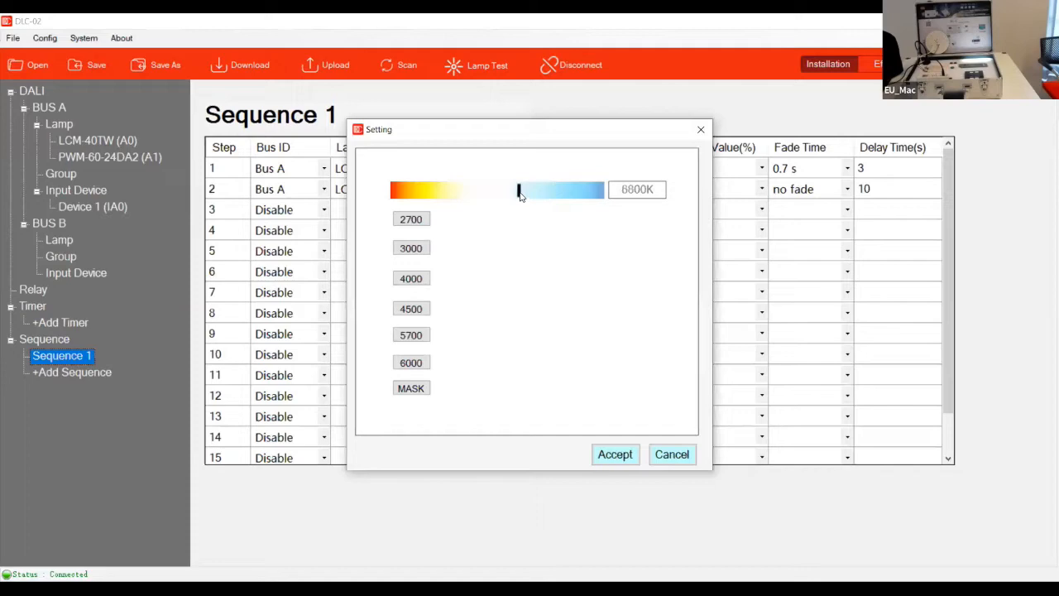
{"action": "left_click", "coordinate": [619, 455]}
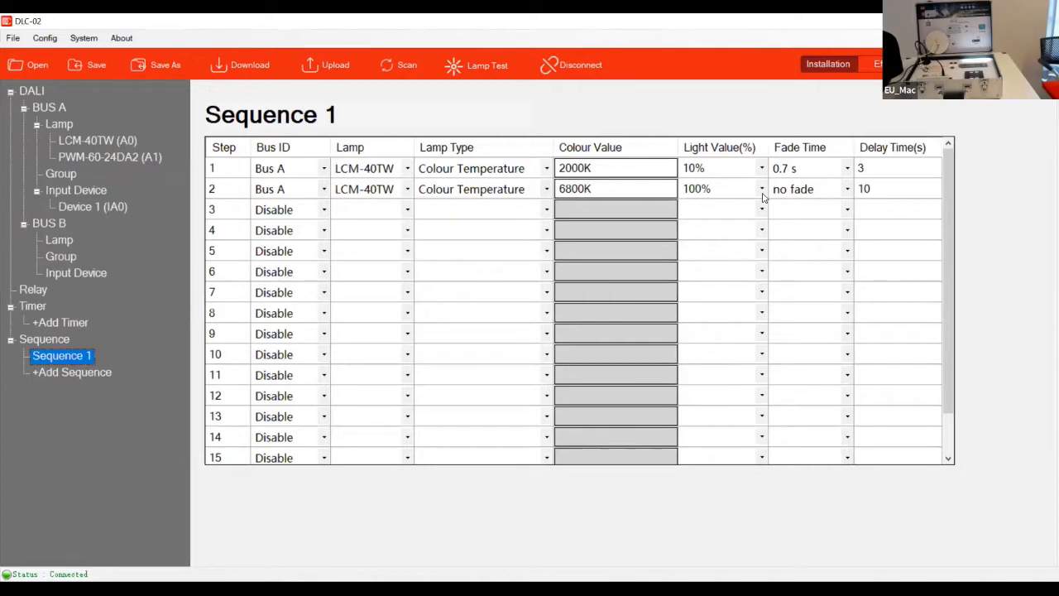
Step: Set sequence step 2 to a 10% light value, a 0.7 s fade time and a 3-second delay
{"action": "left_click", "coordinate": [761, 190]}
{"action": "scroll", "coordinate": [762, 190], "scroll_direction": "up", "scroll_amount": 15}
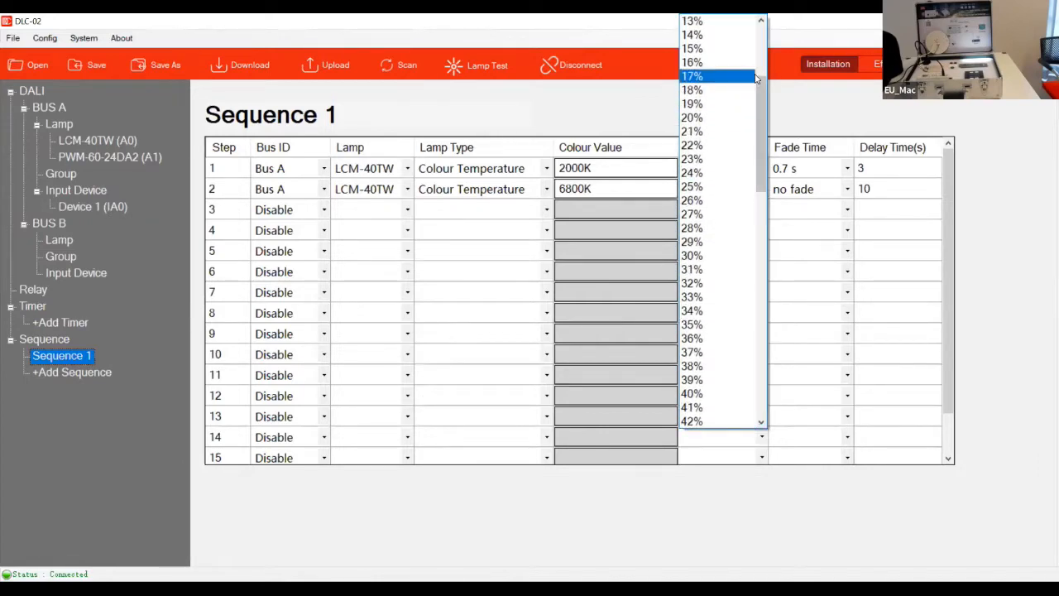
{"action": "scroll", "coordinate": [756, 76], "scroll_direction": "up", "scroll_amount": 4}
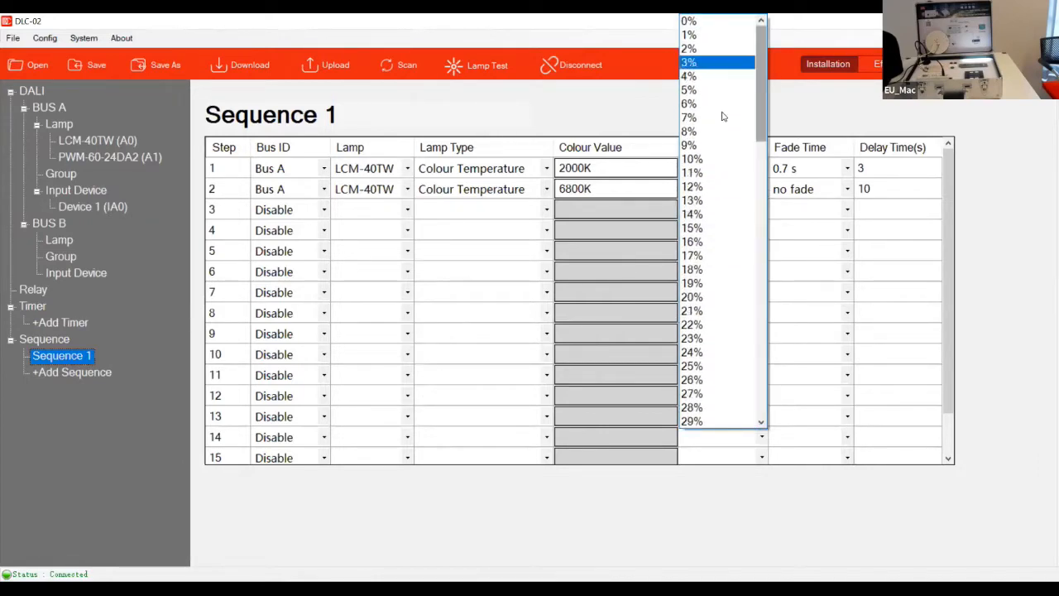
{"action": "left_click", "coordinate": [720, 163]}
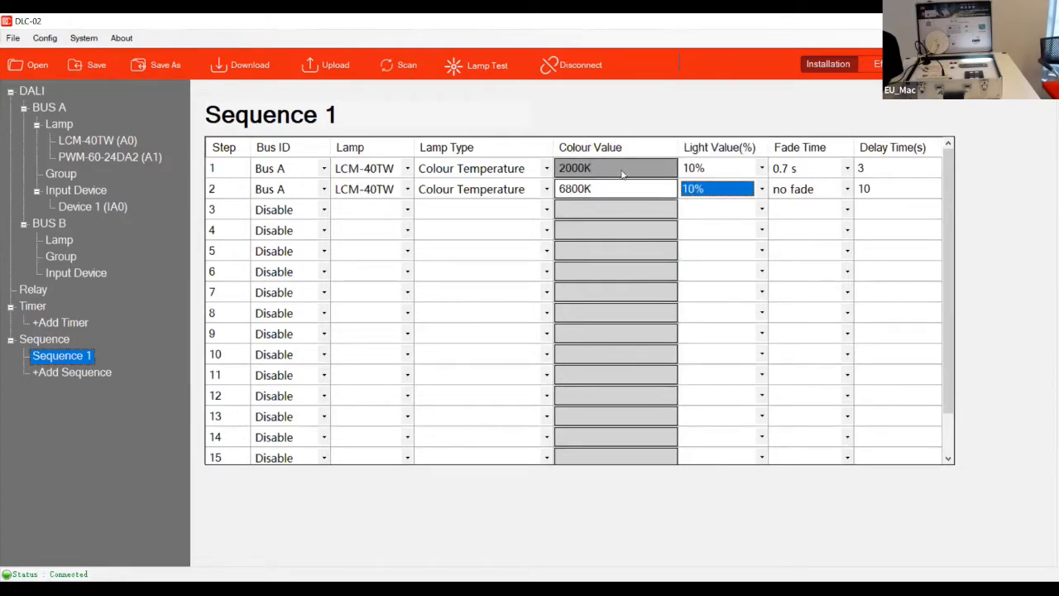
{"action": "left_click", "coordinate": [849, 190]}
{"action": "left_click", "coordinate": [849, 190]}
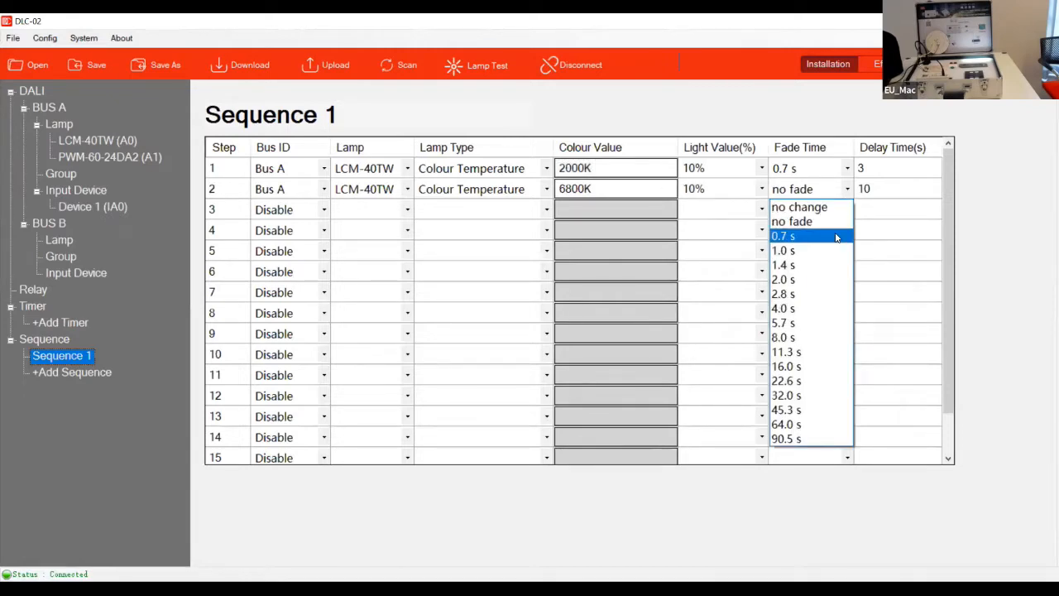
{"action": "left_click", "coordinate": [836, 237]}
{"action": "key", "text": "Tab"}
{"action": "type", "text": "3"}
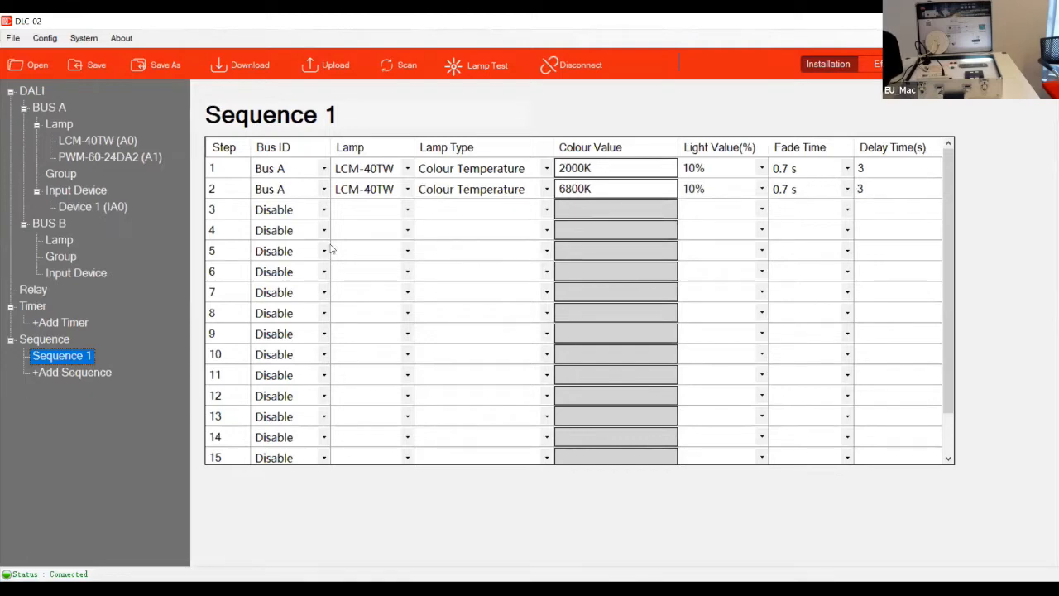
Step: Assign the PWM-60-24DA2 lamp on Bus A to step 3 of Sequence 1
{"action": "left_click", "coordinate": [323, 210]}
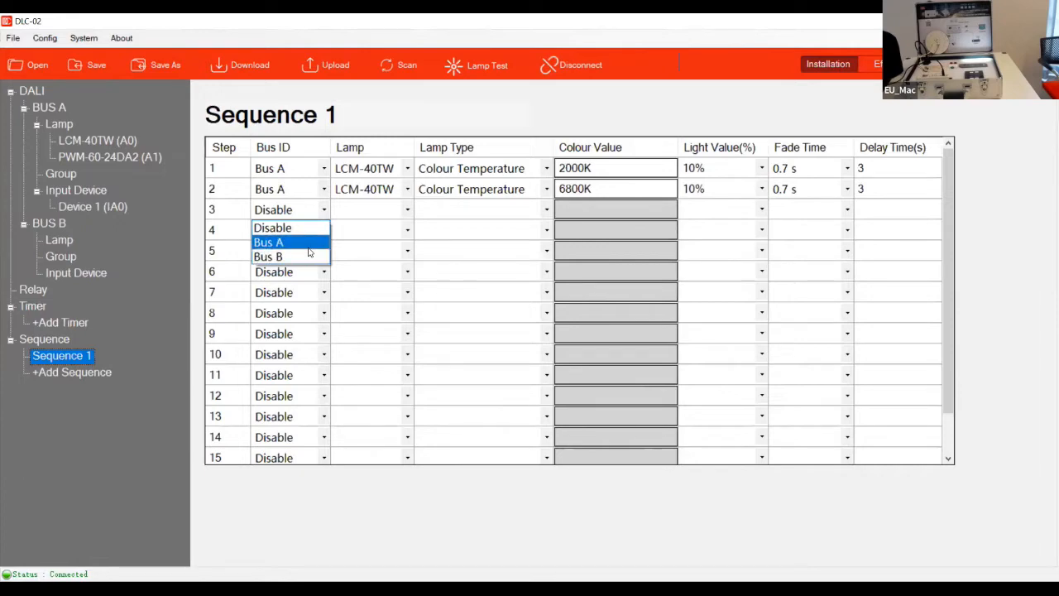
{"action": "left_click", "coordinate": [308, 244]}
{"action": "left_click", "coordinate": [405, 210]}
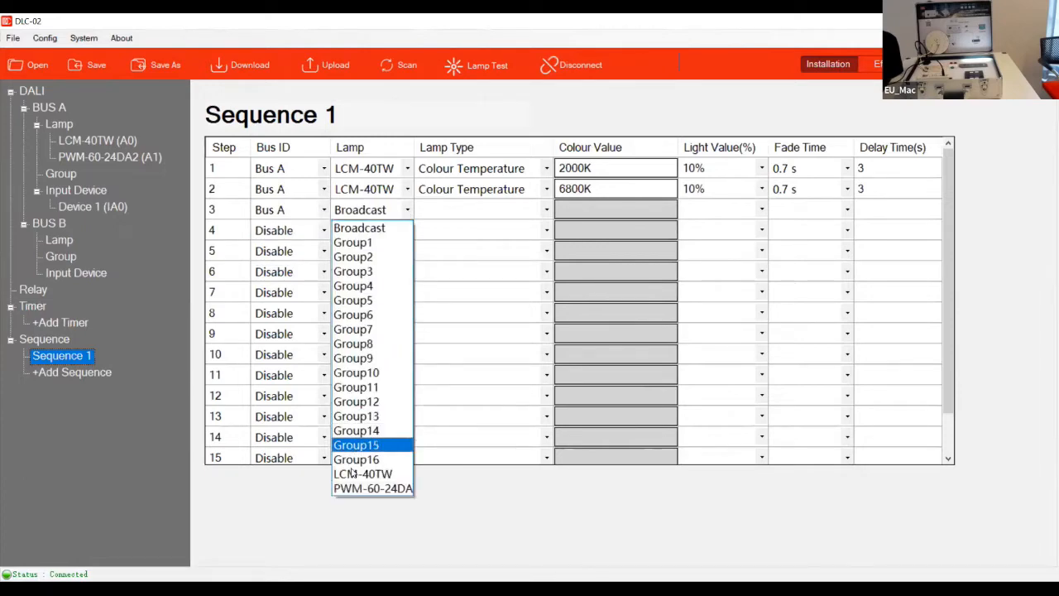
{"action": "left_click", "coordinate": [353, 490]}
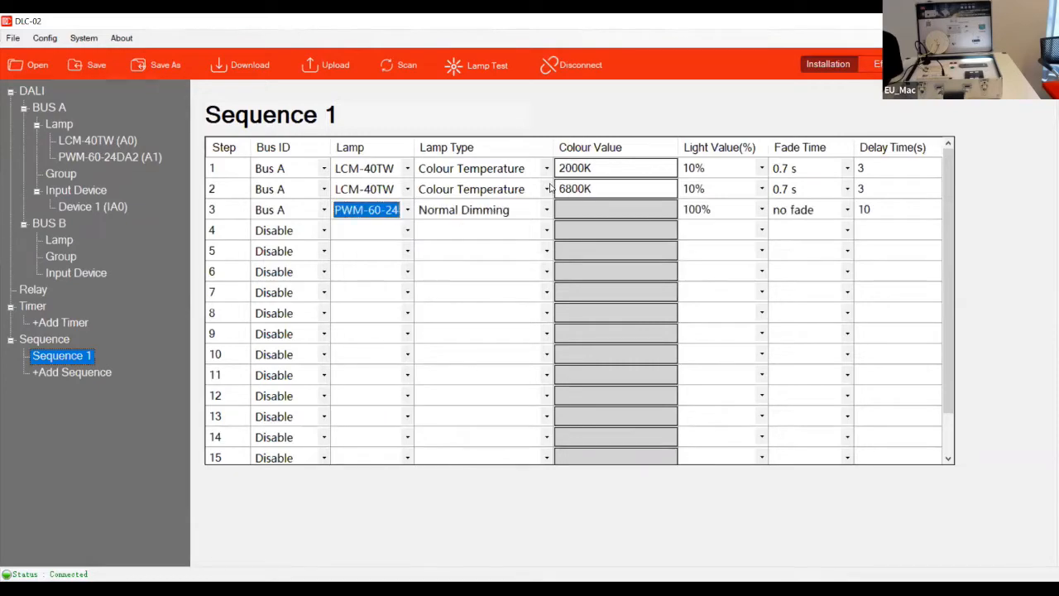
Step: Set sequence step 3 to an 8% light value, a 0.7 s fade time and a 3-second delay
{"action": "left_click", "coordinate": [697, 208]}
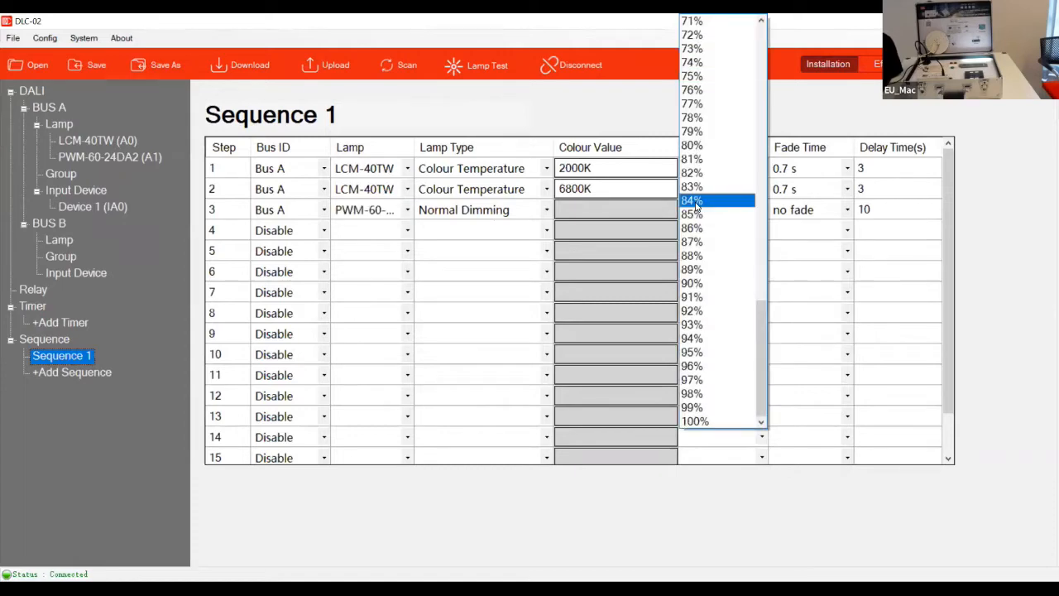
{"action": "left_click", "coordinate": [761, 166]}
{"action": "left_click", "coordinate": [761, 166]}
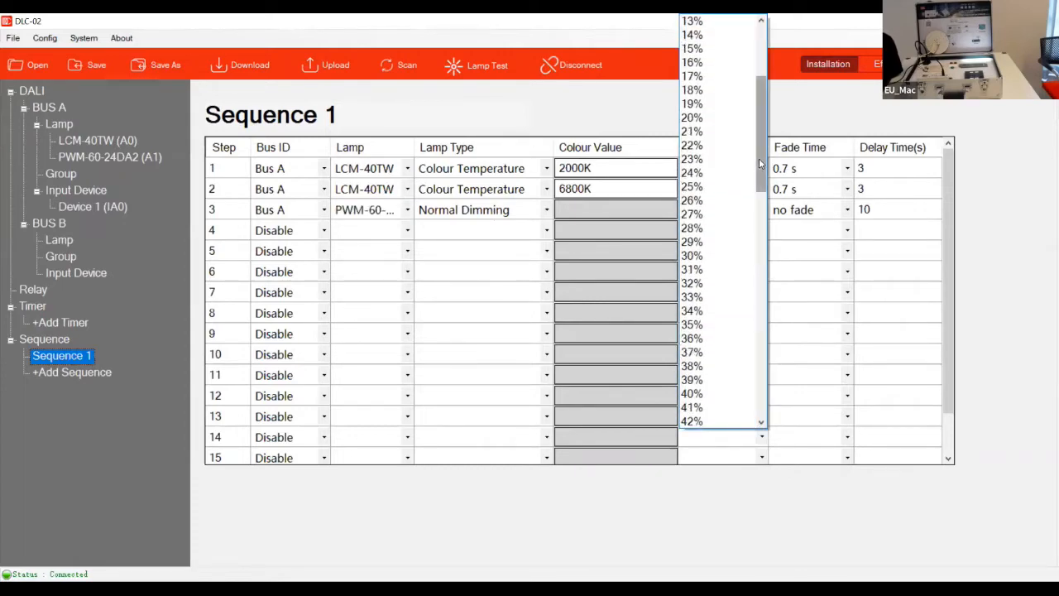
{"action": "scroll", "coordinate": [759, 161], "scroll_direction": "up", "scroll_amount": 5}
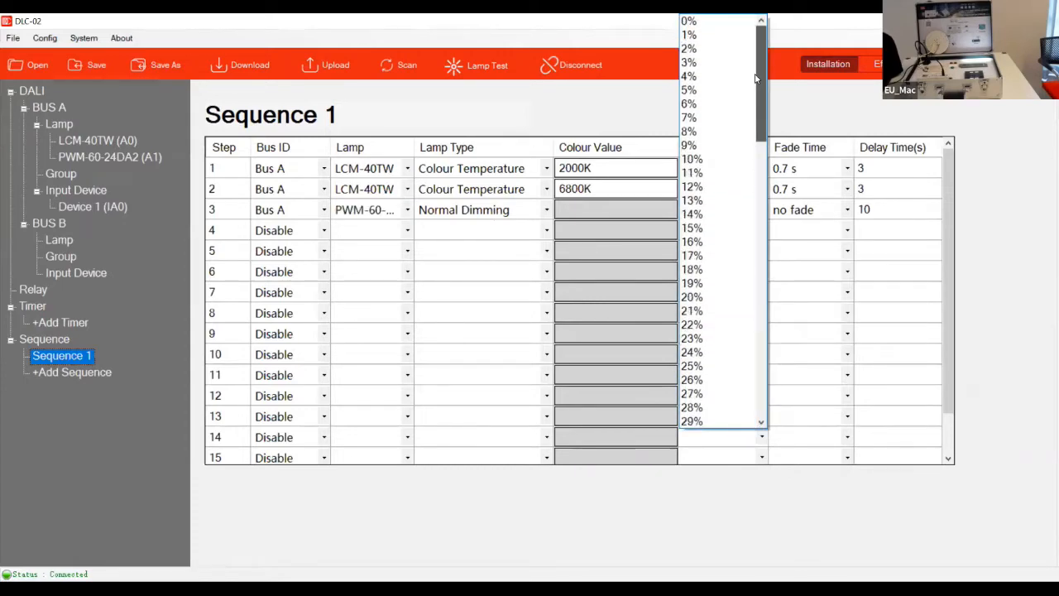
{"action": "left_click", "coordinate": [726, 130]}
{"action": "left_click", "coordinate": [827, 213]}
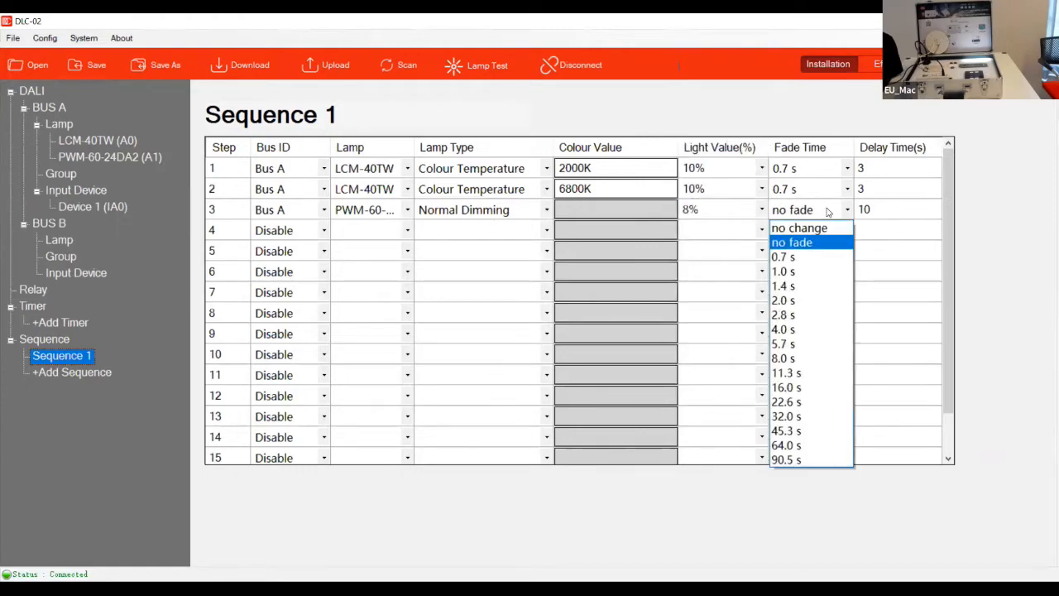
{"action": "left_click", "coordinate": [829, 258]}
{"action": "left_click", "coordinate": [869, 211]}
{"action": "type", "text": "3"}
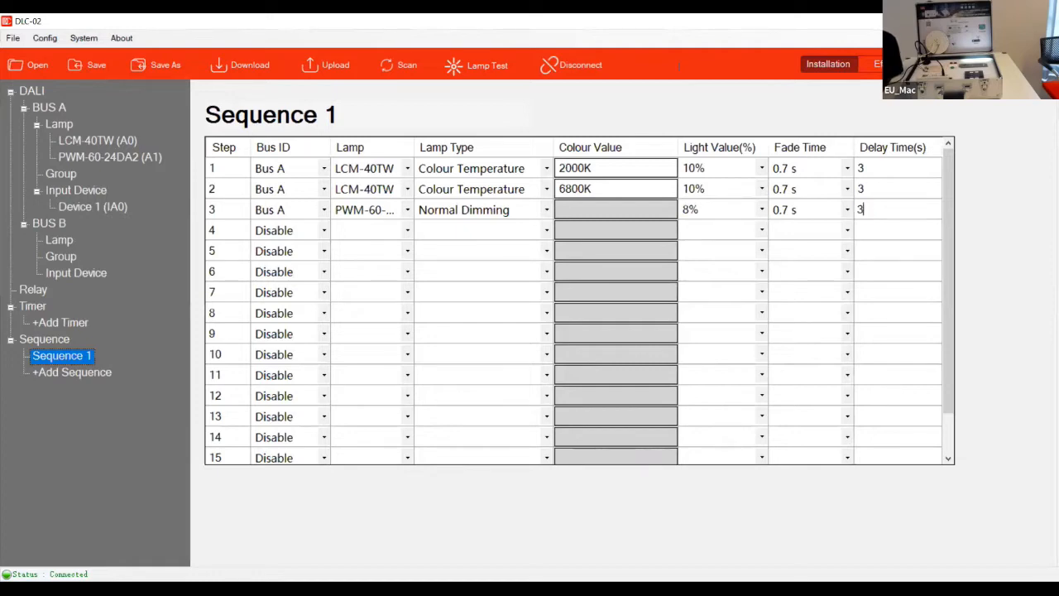
Step: Assign the PWM-60-24DA2 lamp on Bus A to step 4 of Sequence 1
{"action": "left_click", "coordinate": [325, 232]}
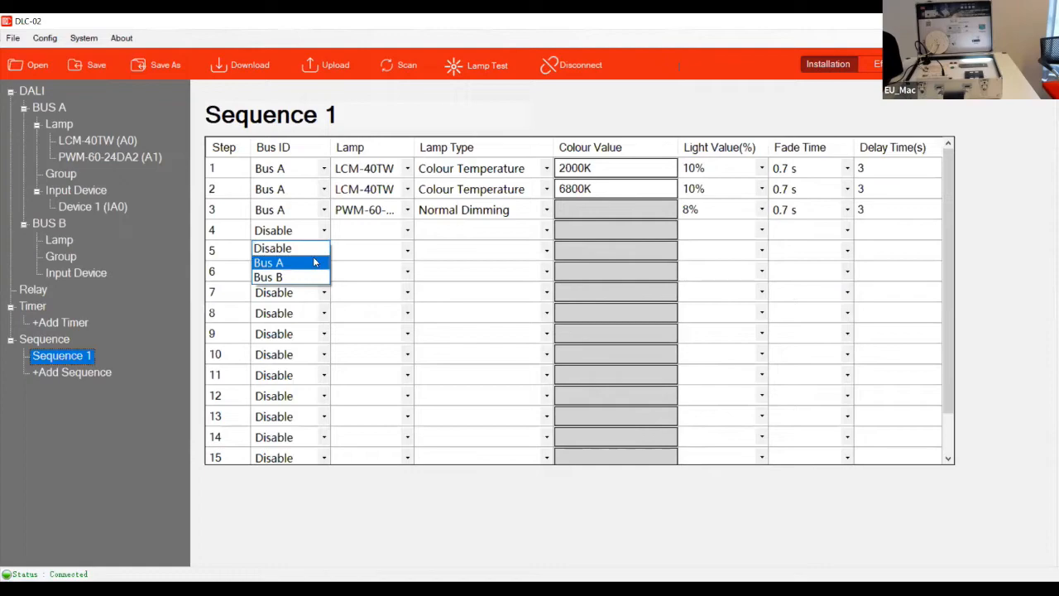
{"action": "left_click", "coordinate": [314, 262]}
{"action": "left_click", "coordinate": [407, 230]}
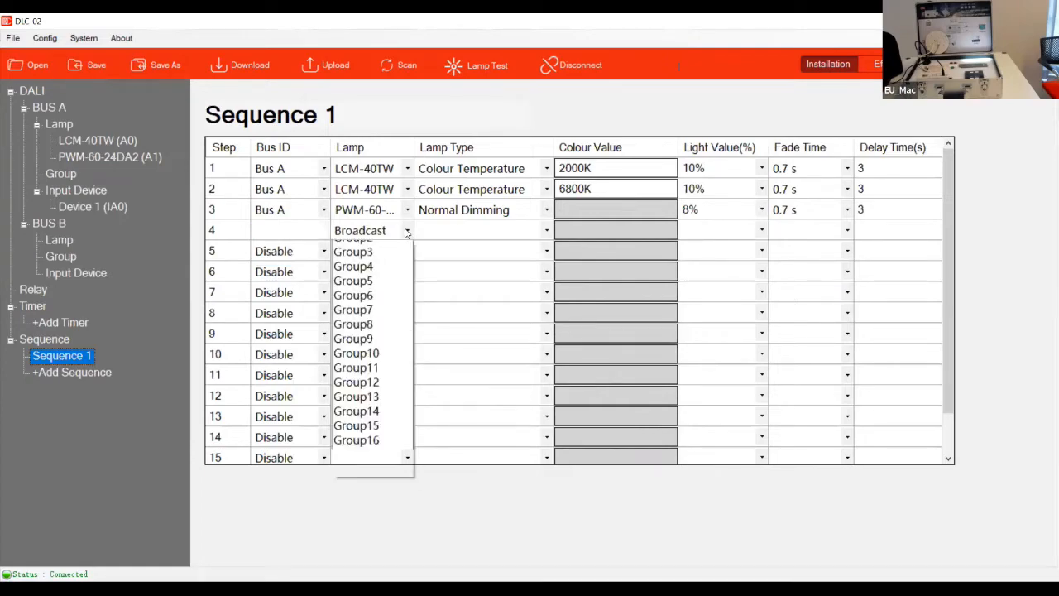
{"action": "left_click", "coordinate": [406, 230]}
{"action": "left_click", "coordinate": [407, 231]}
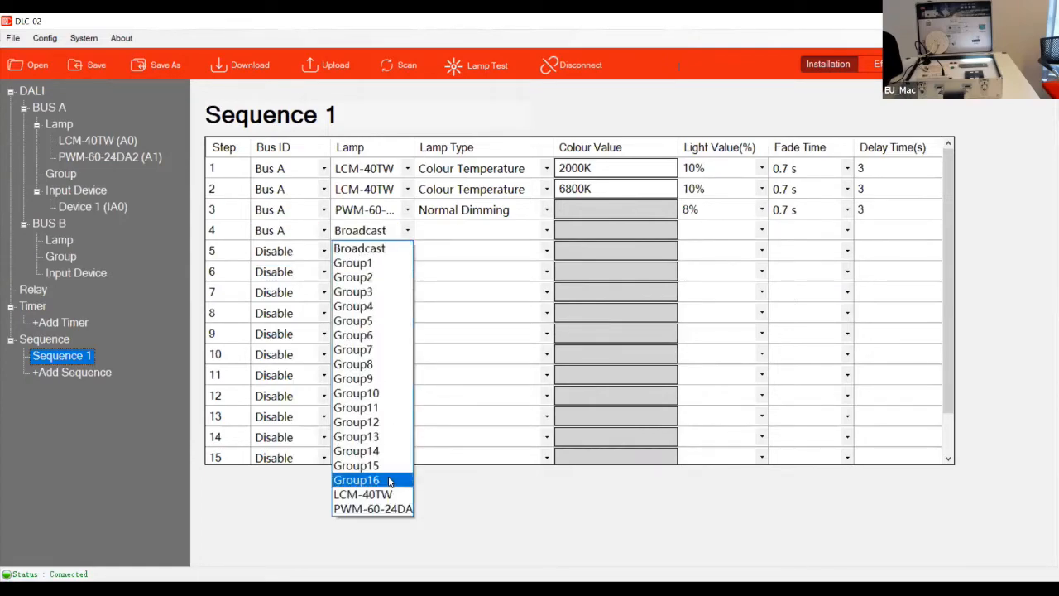
{"action": "left_click", "coordinate": [385, 509]}
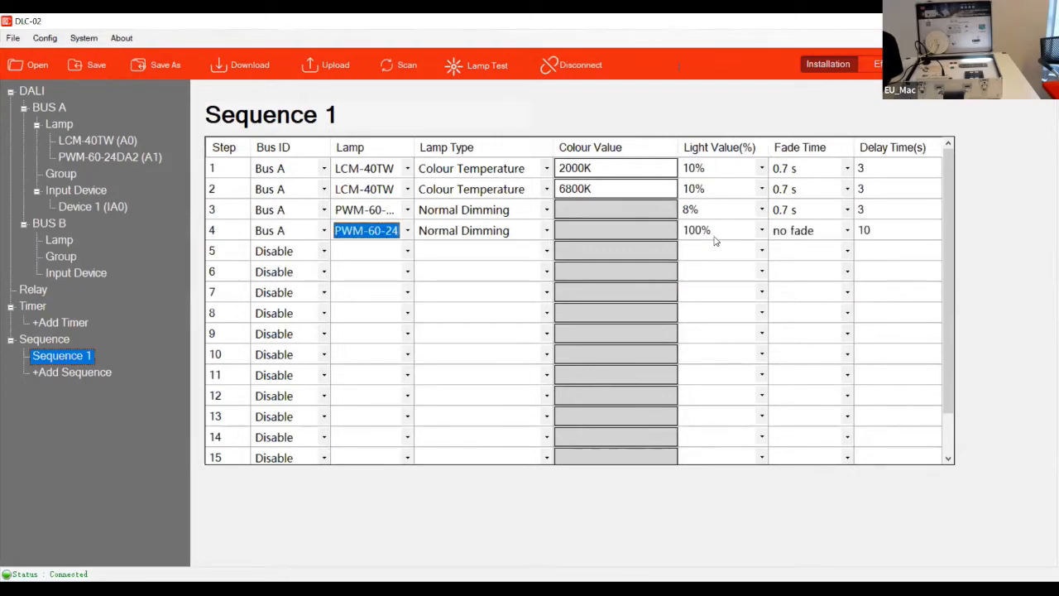
Step: Set sequence step 4 to a 0.7 s fade time and a 3-second delay
{"action": "left_click", "coordinate": [794, 238]}
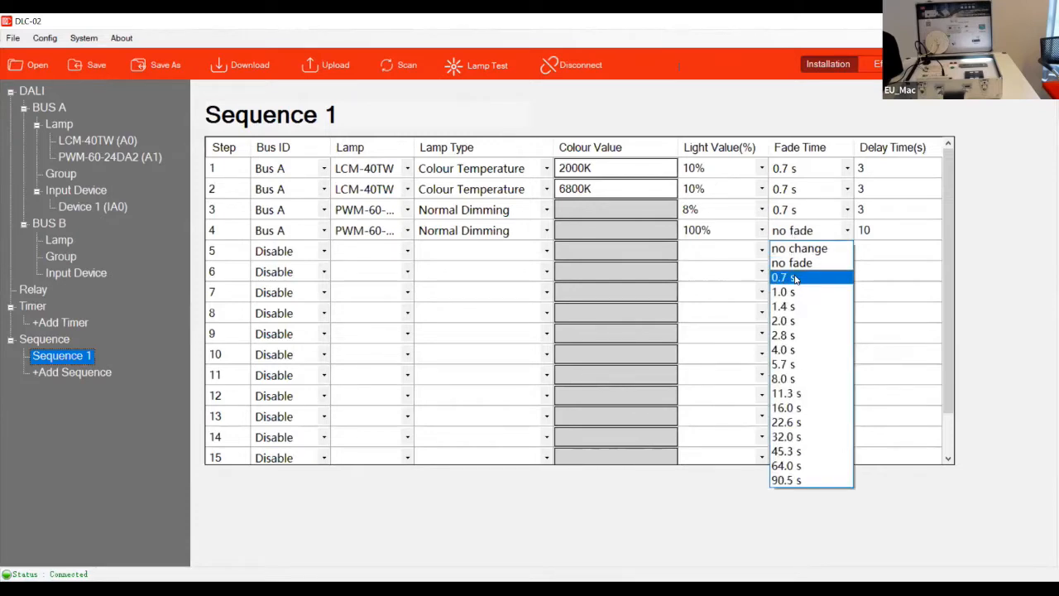
{"action": "left_click", "coordinate": [794, 278]}
{"action": "left_click", "coordinate": [910, 231]}
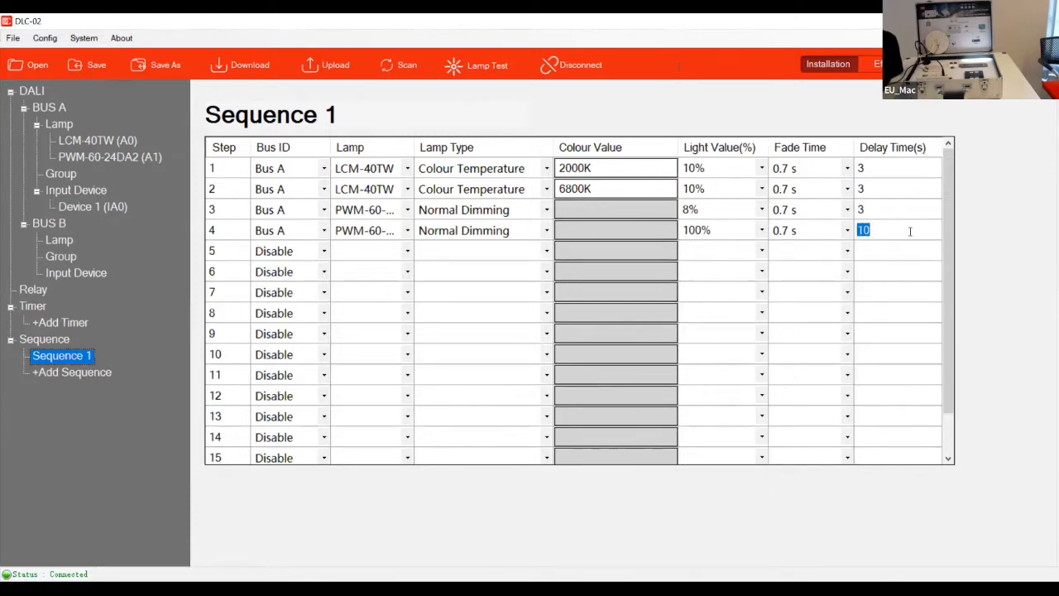
{"action": "type", "text": "3"}
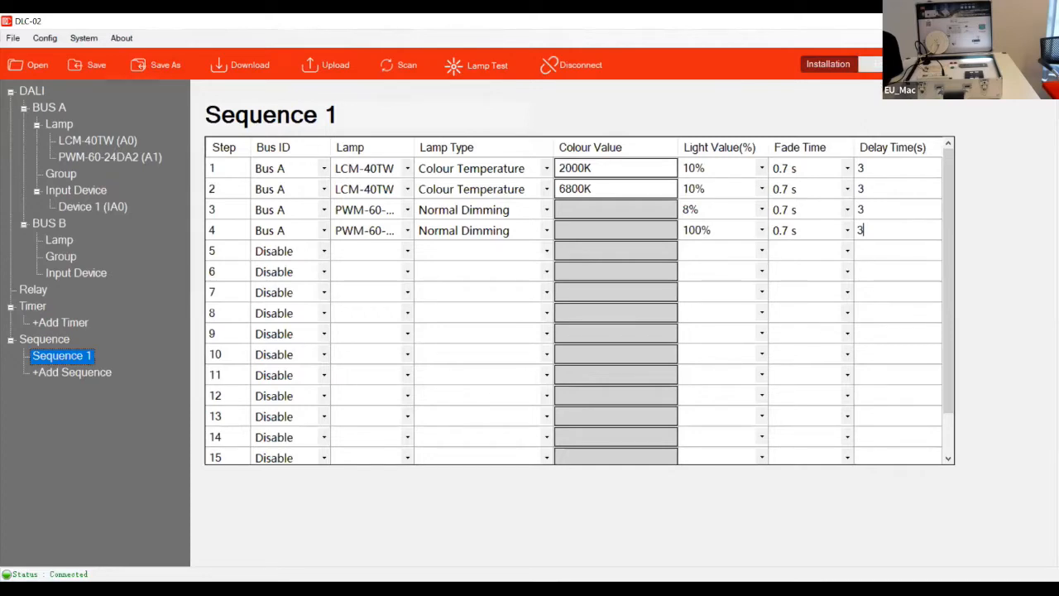
Step: Open Effect 3 for editing and remove the PWM-60-24DA2 lamp from its outputs
{"action": "left_click", "coordinate": [879, 64]}
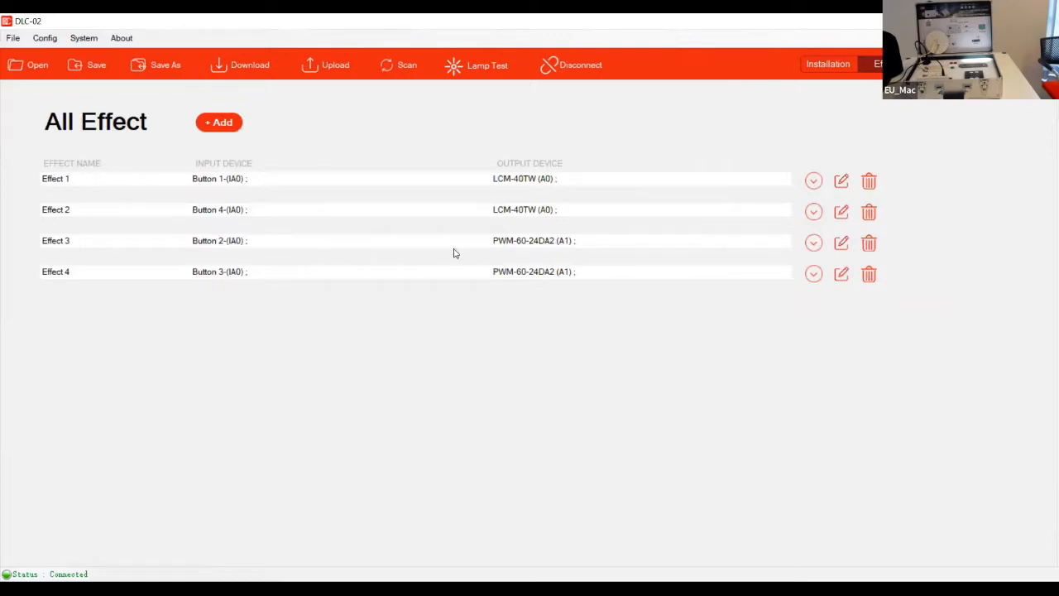
{"action": "left_click", "coordinate": [841, 243]}
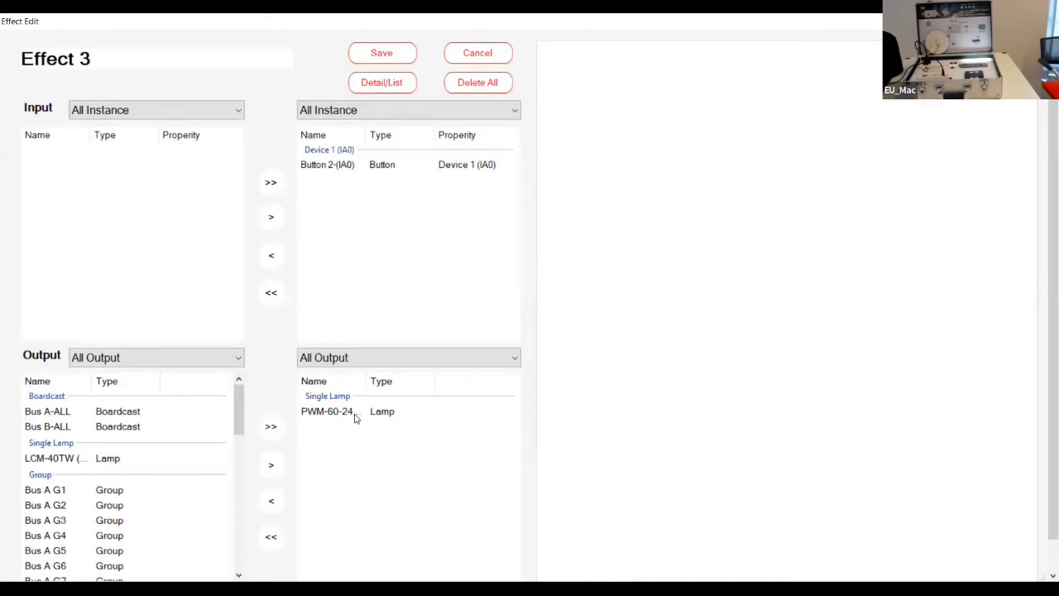
{"action": "left_click", "coordinate": [354, 416]}
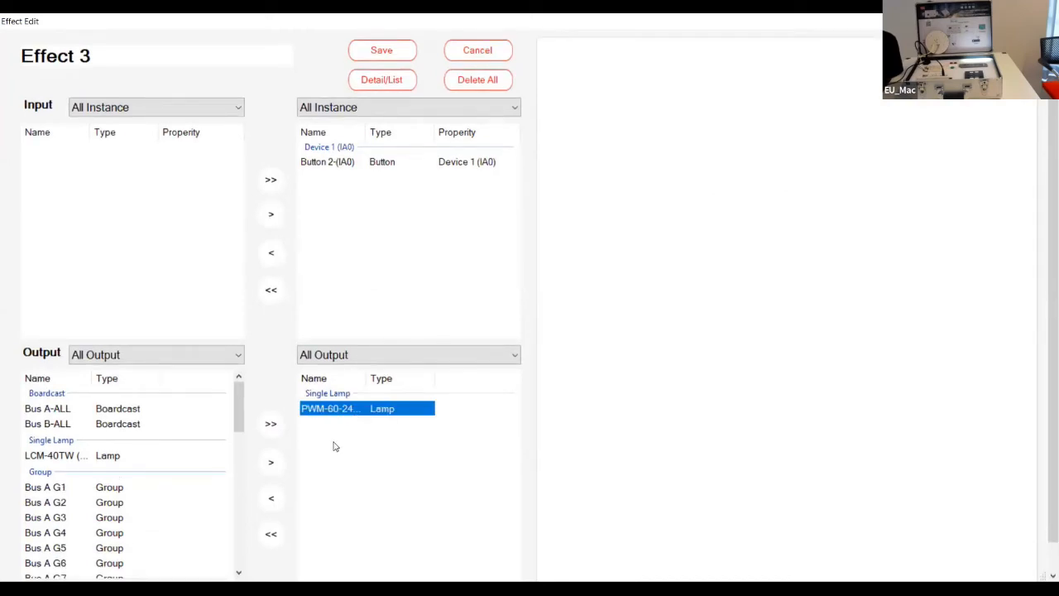
{"action": "left_click", "coordinate": [271, 496]}
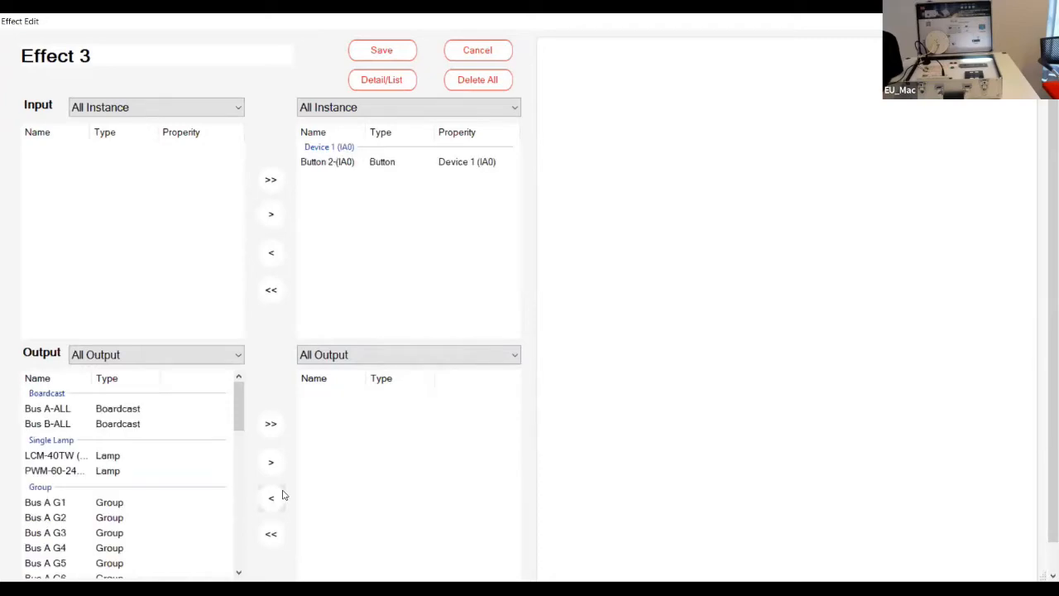
Step: Add Sequence 1 as the output of Effect 3
{"action": "left_click", "coordinate": [237, 453]}
{"action": "left_click", "coordinate": [238, 515]}
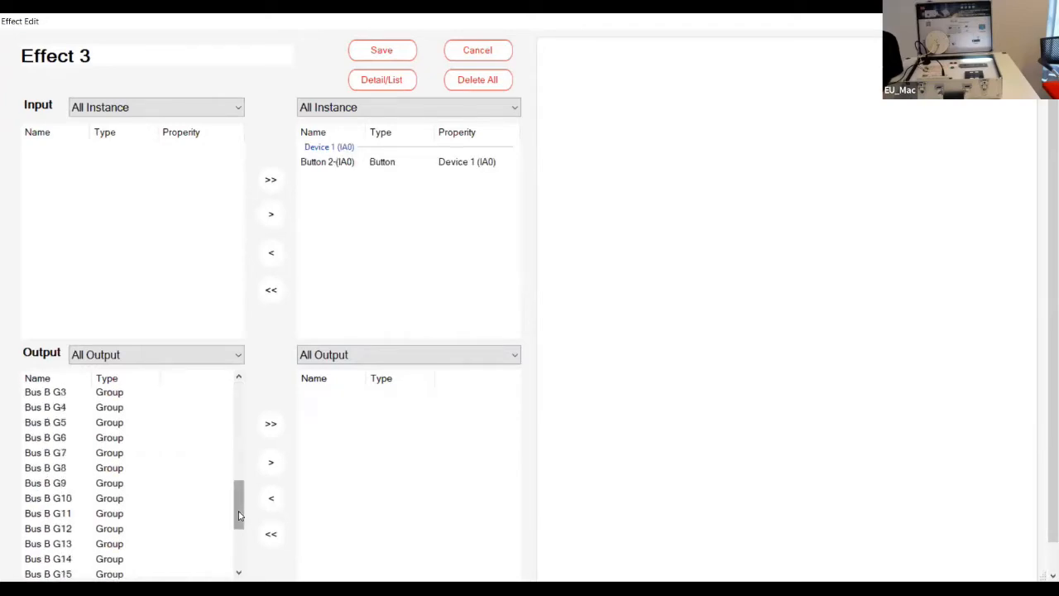
{"action": "left_click", "coordinate": [242, 557]}
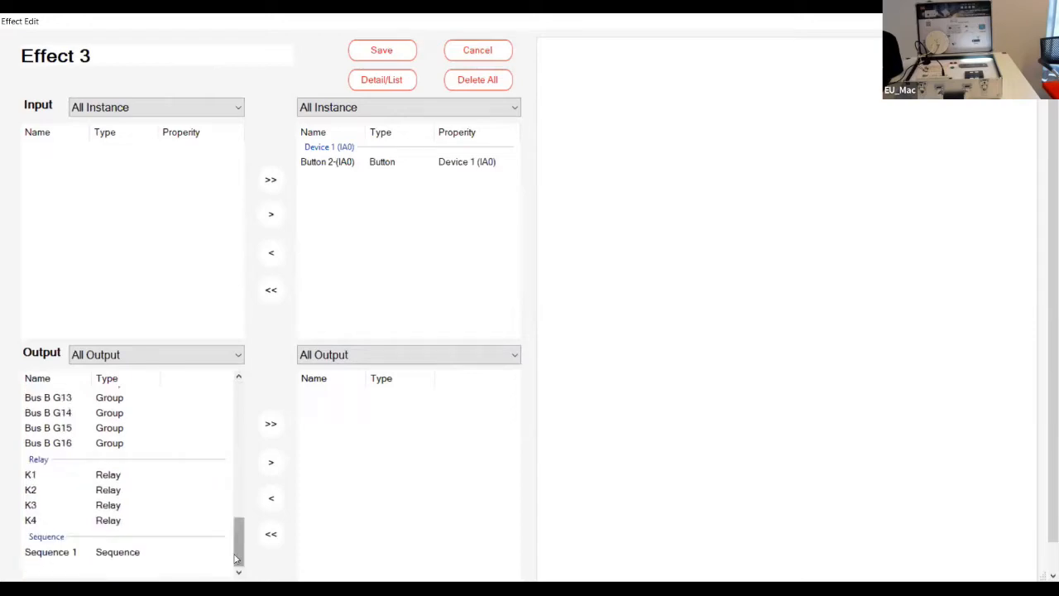
{"action": "left_click", "coordinate": [136, 552]}
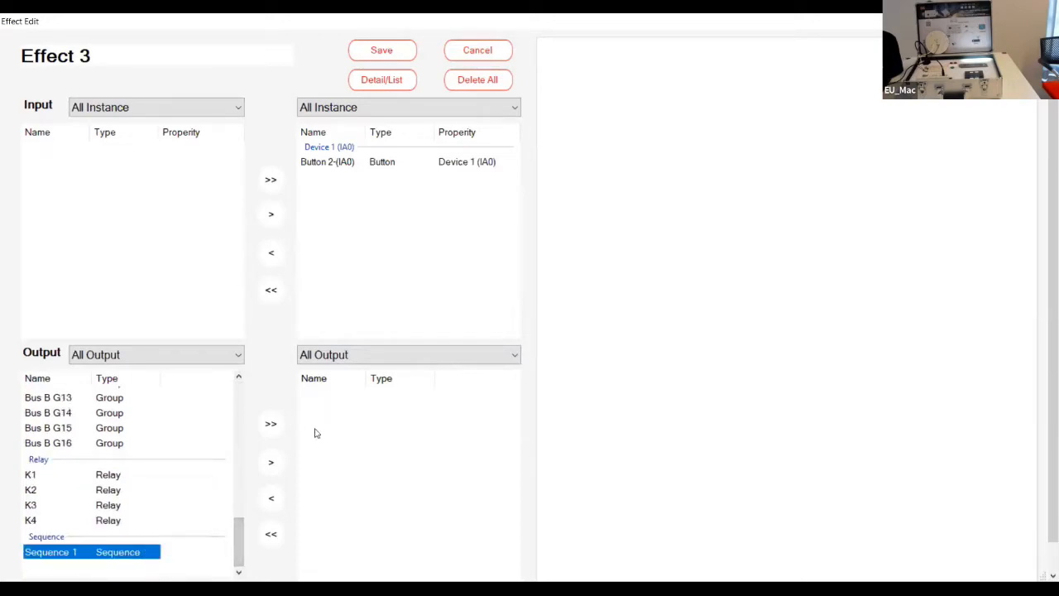
{"action": "left_click", "coordinate": [272, 463]}
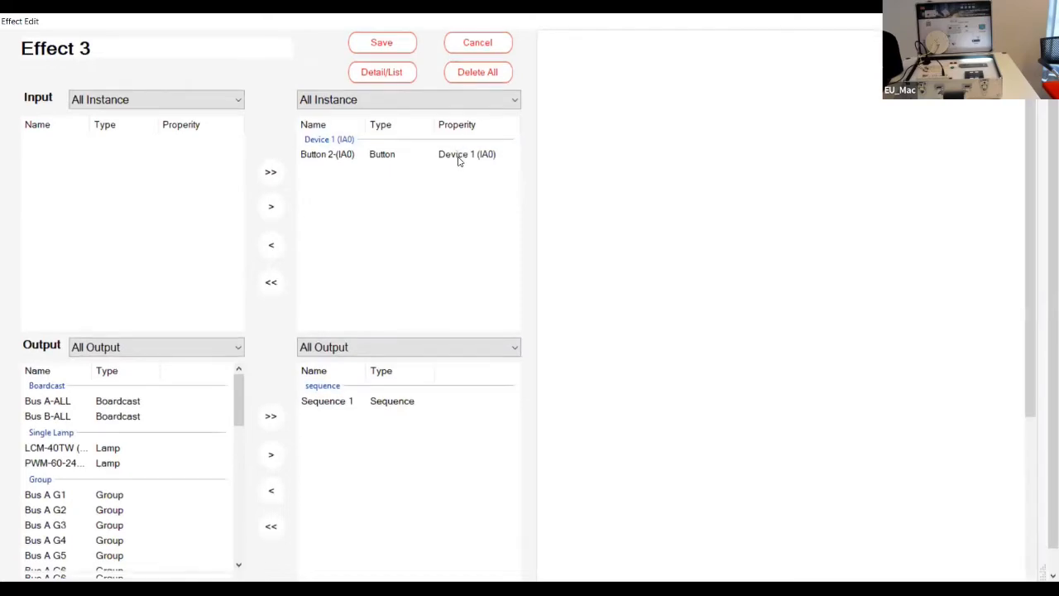
Step: Set the sequence output's short push action for Button 2 to Sequence Start
{"action": "left_click", "coordinate": [460, 161]}
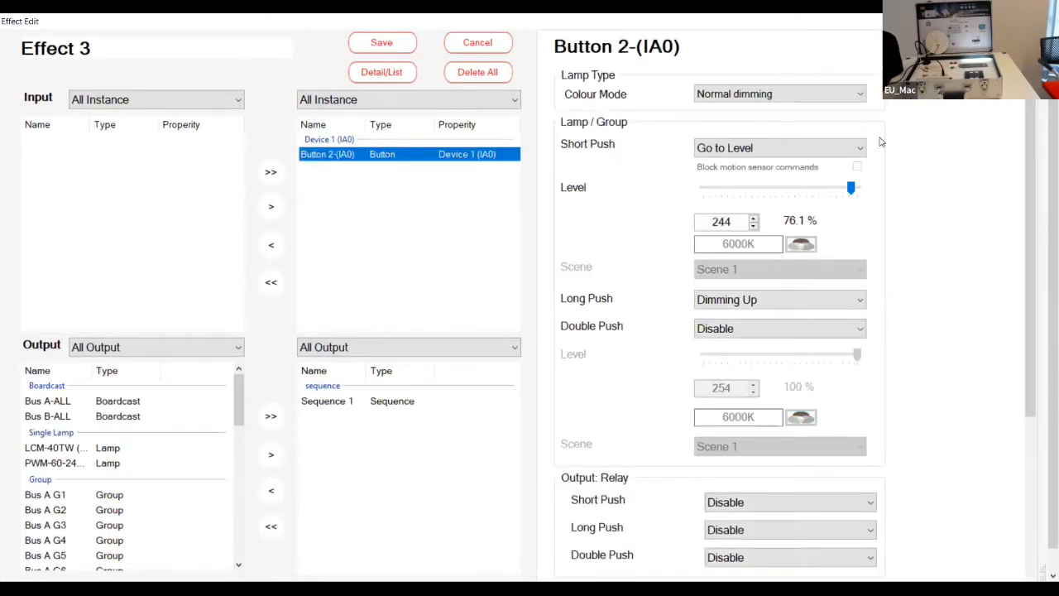
{"action": "left_click", "coordinate": [1032, 438]}
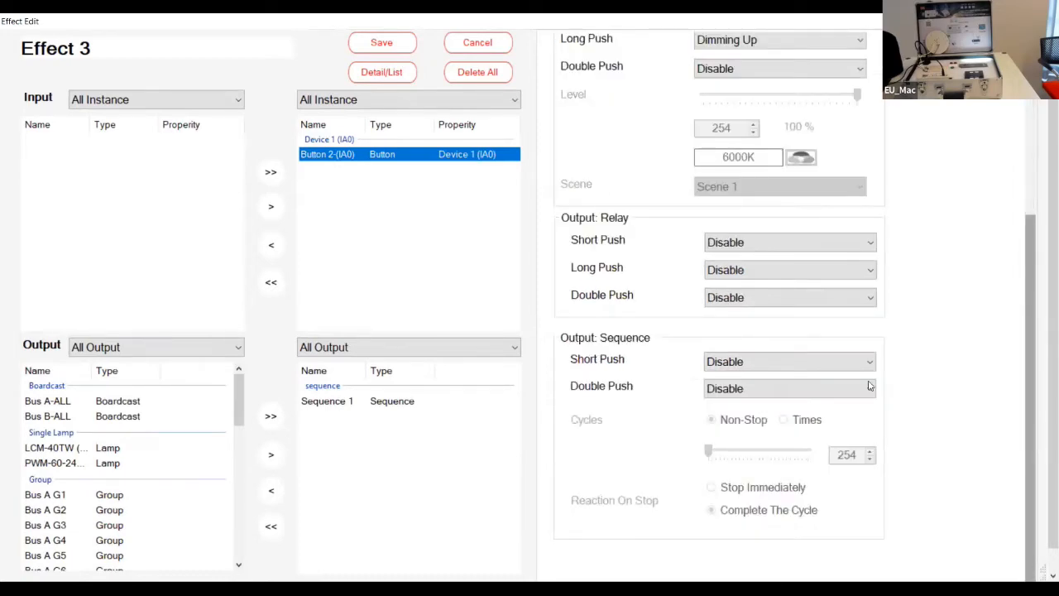
{"action": "left_click", "coordinate": [809, 362]}
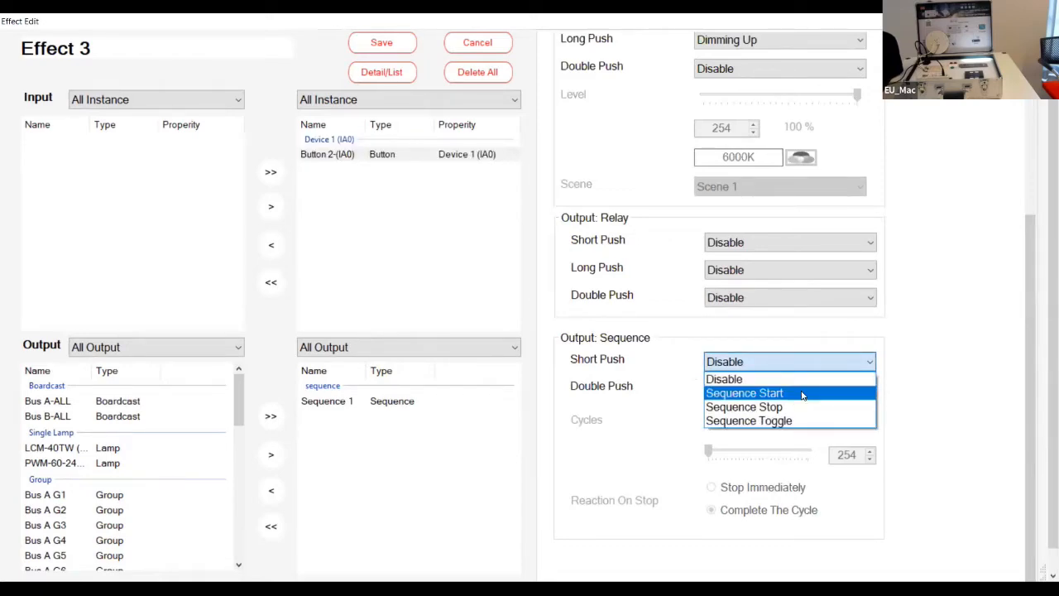
{"action": "left_click", "coordinate": [801, 393]}
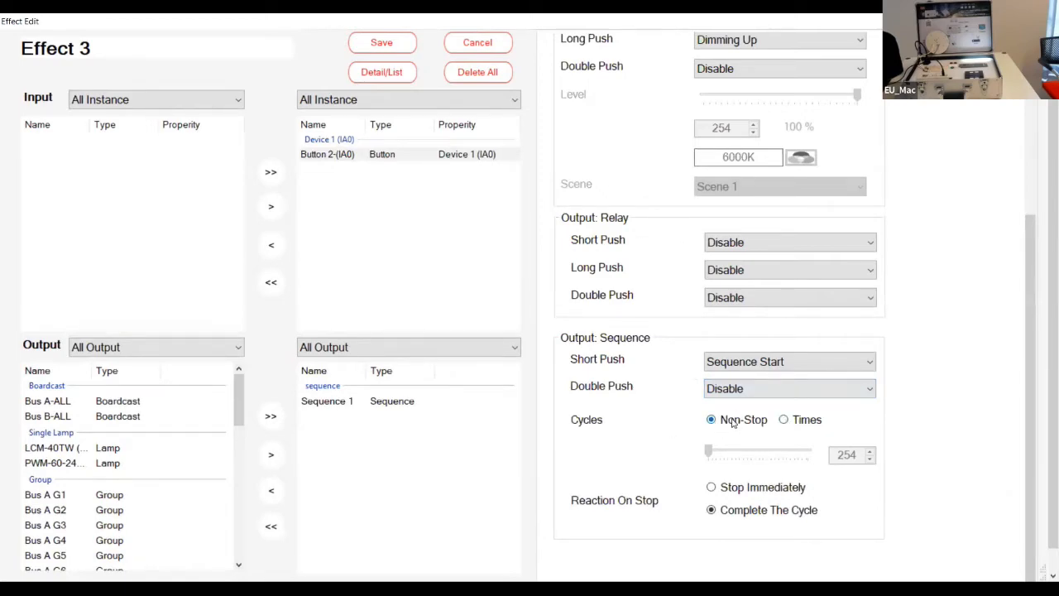
Step: Limit the sequence to 3 cycles for Button 2 and save Effect 3
{"action": "left_click", "coordinate": [784, 420]}
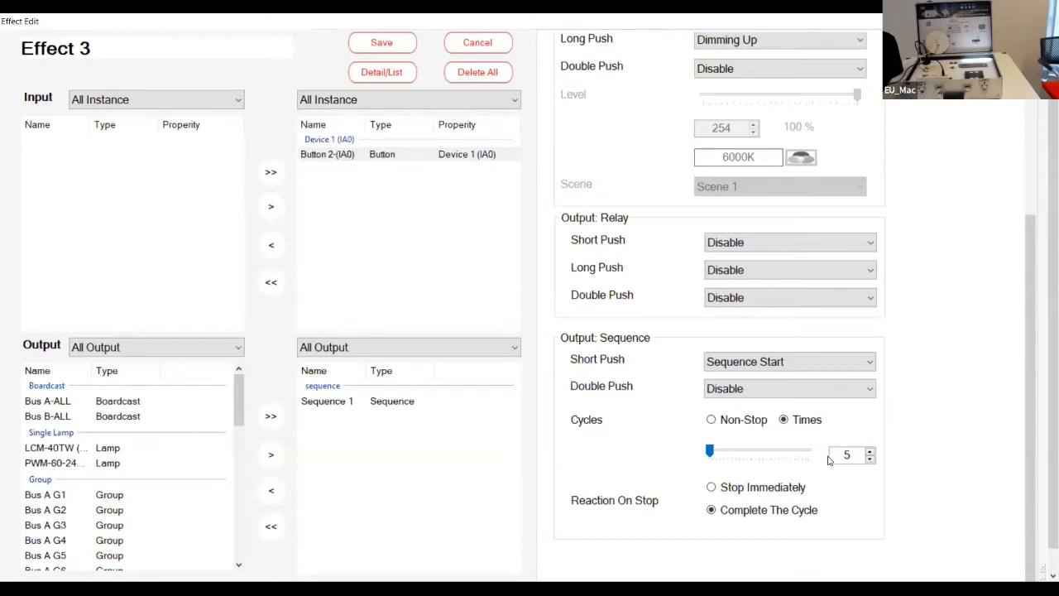
{"action": "double_click", "coordinate": [870, 460]}
{"action": "left_click", "coordinate": [752, 396]}
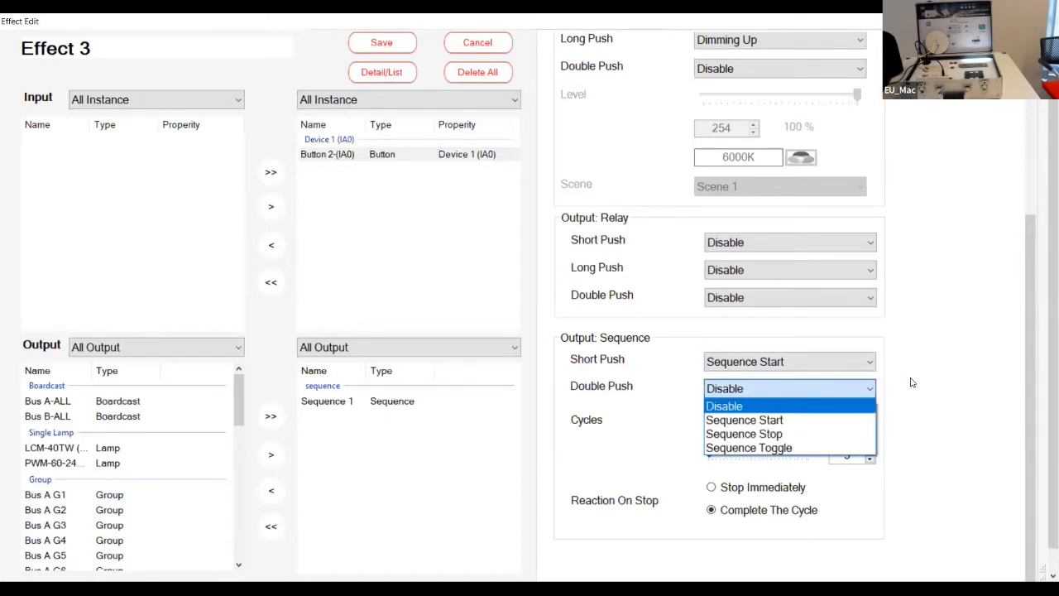
{"action": "left_click", "coordinate": [826, 460]}
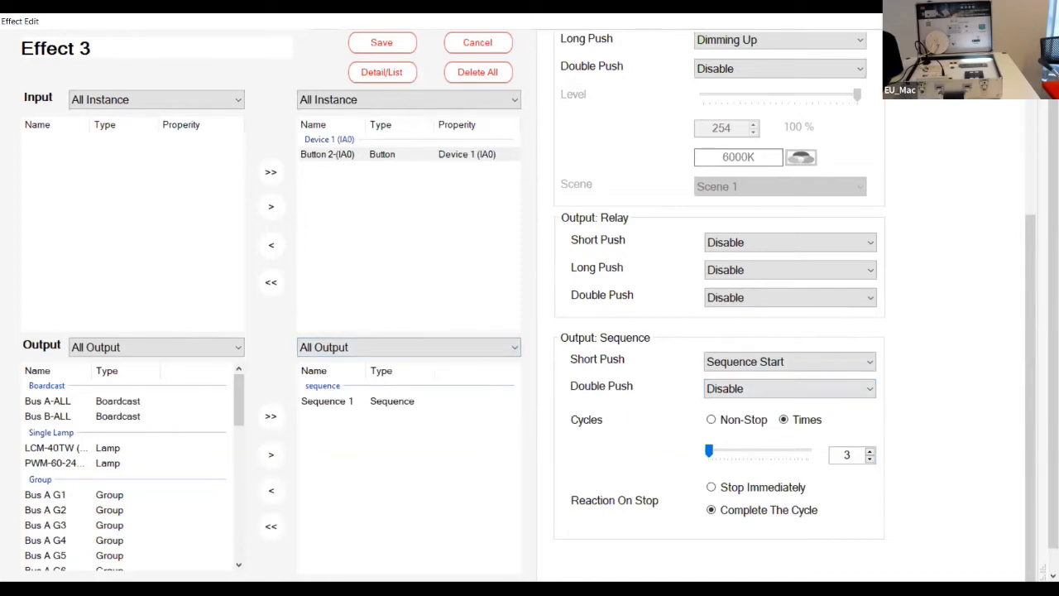
{"action": "key", "text": "super+Down"}
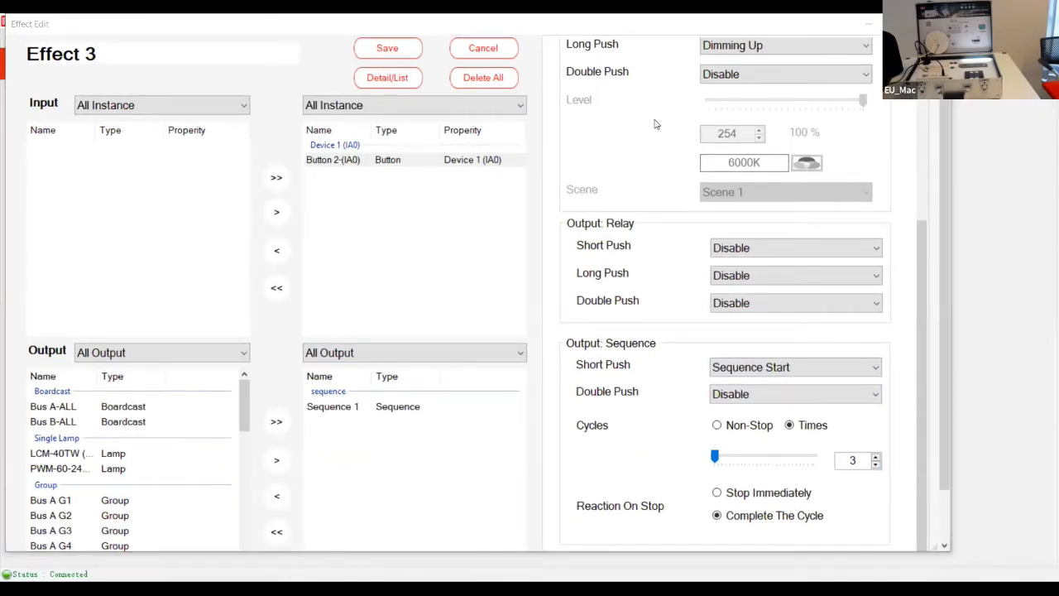
{"action": "key", "text": "alt+F4"}
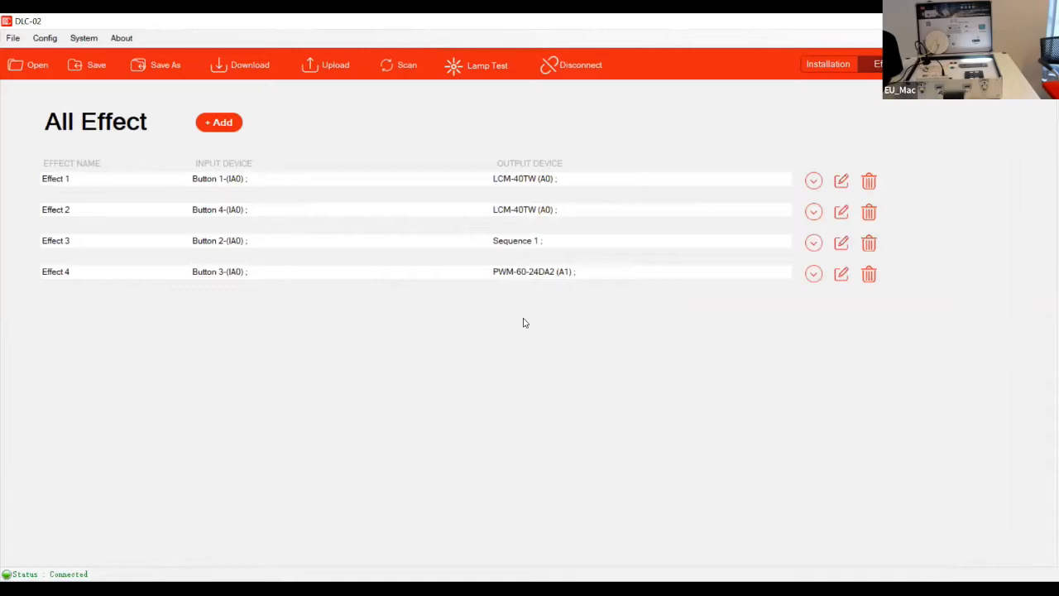
Step: Download the device parameters and effects to the controller
{"action": "left_click", "coordinate": [246, 74]}
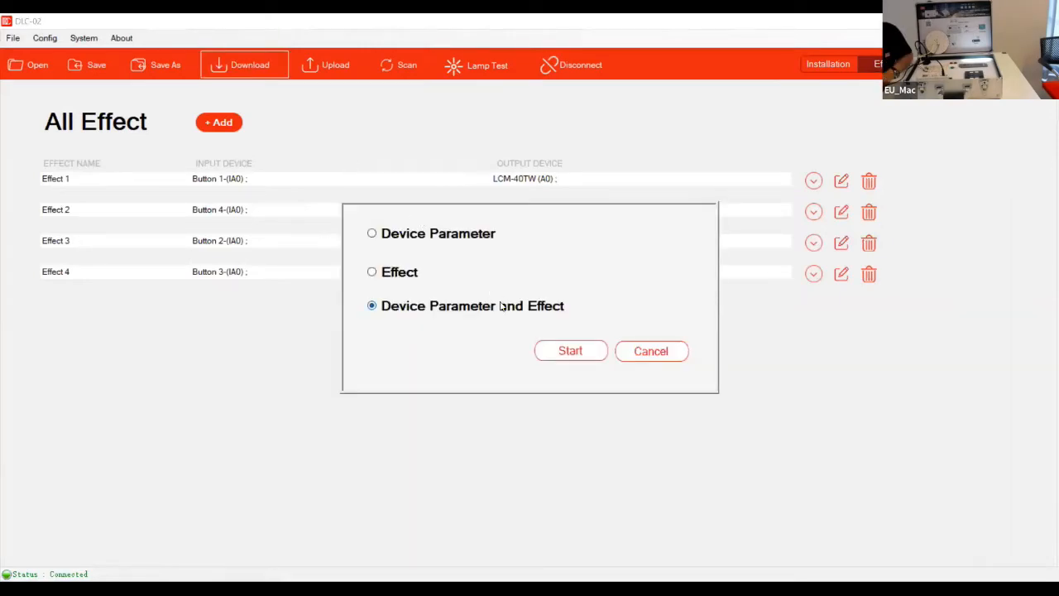
{"action": "left_click", "coordinate": [569, 351]}
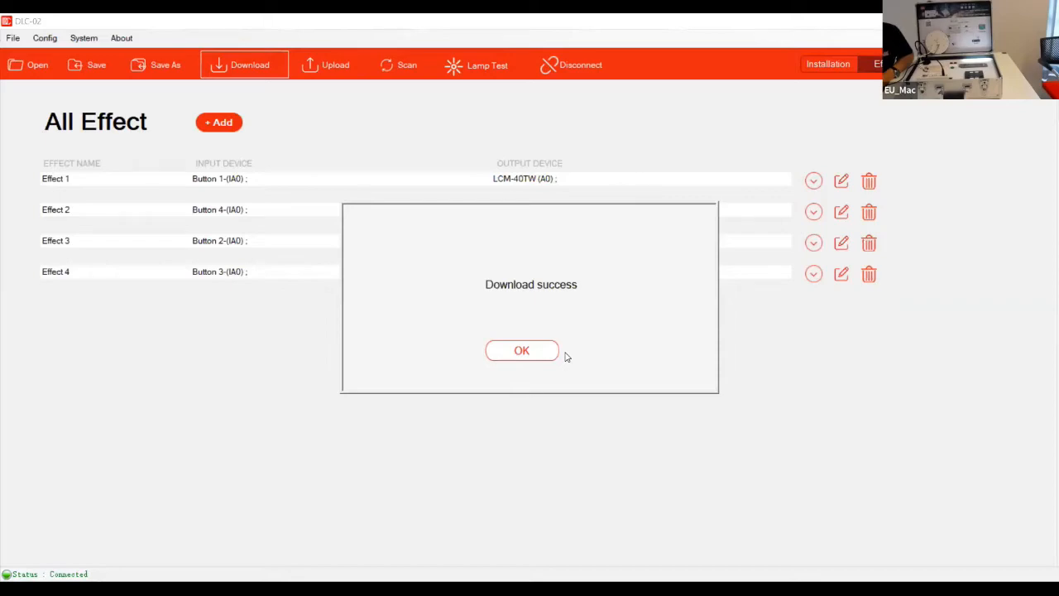
{"action": "left_click", "coordinate": [521, 351]}
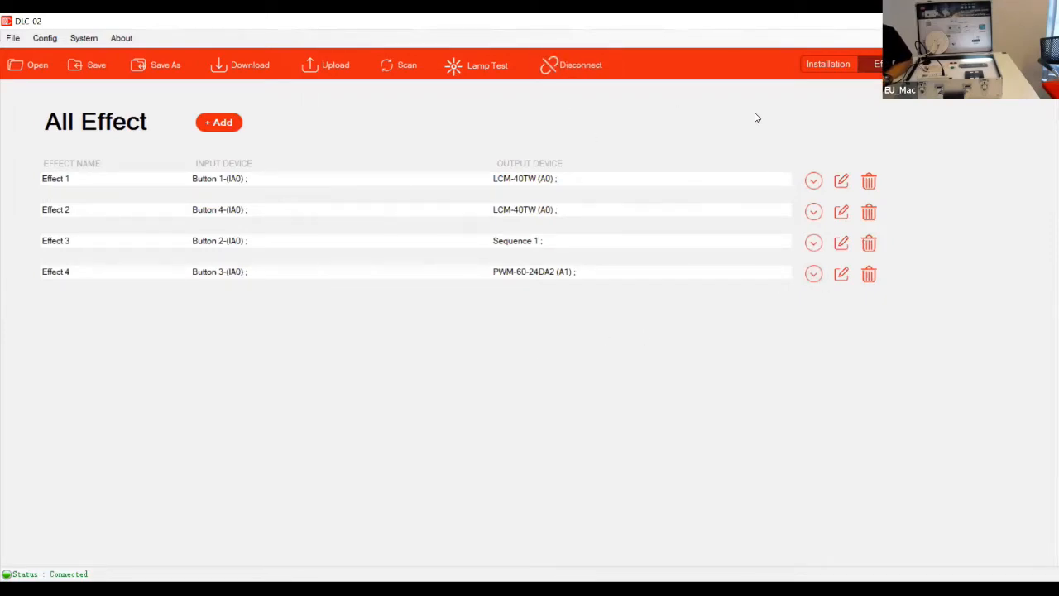
Step: Raise the Scene 1 brightness of the LCM-40TW lamp on Bus A to 162
{"action": "left_click", "coordinate": [827, 74]}
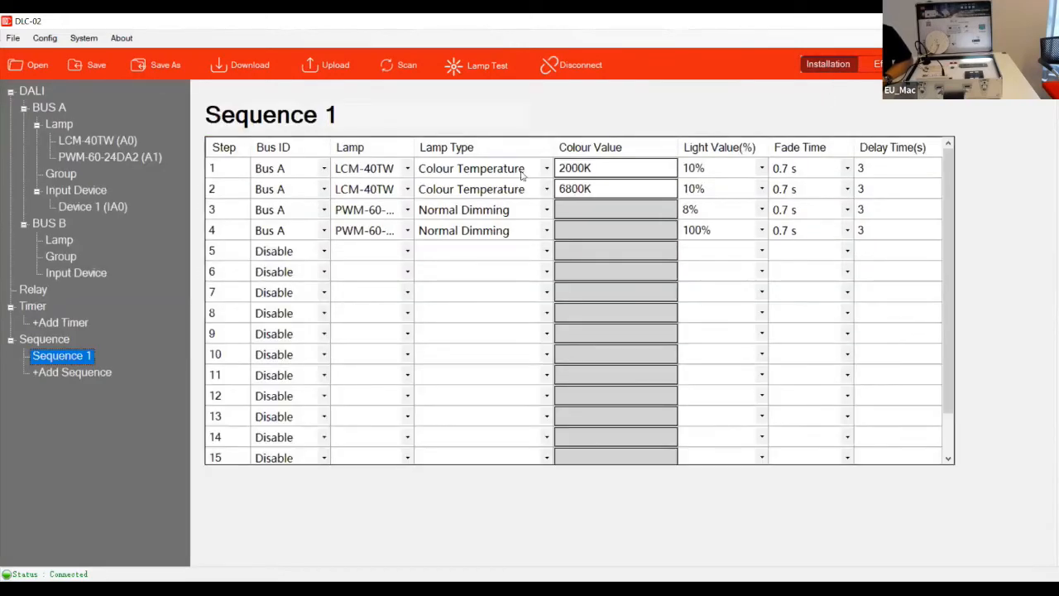
{"action": "left_click", "coordinate": [124, 142]}
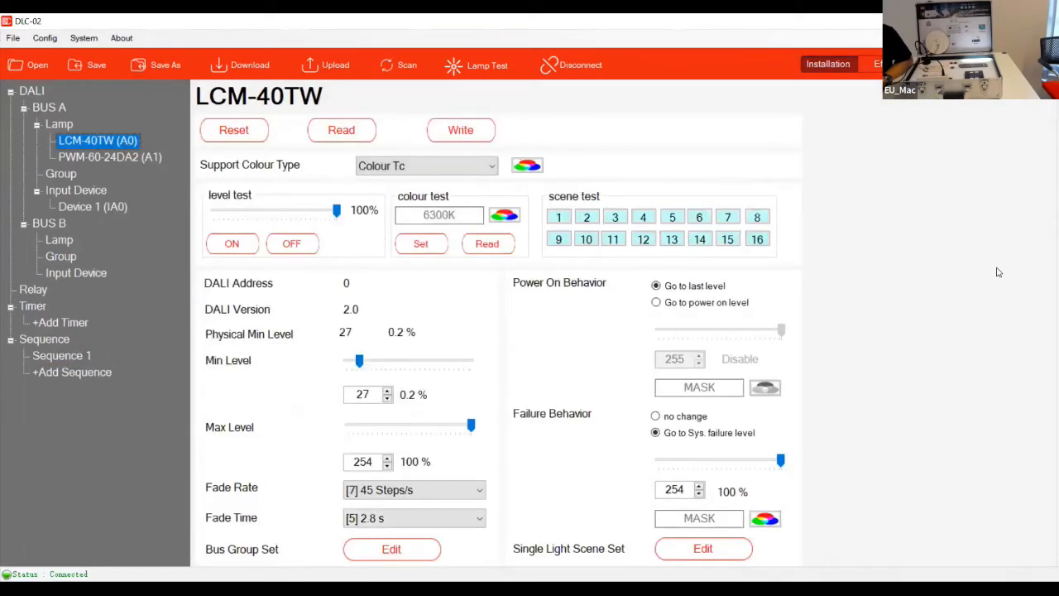
{"action": "left_click", "coordinate": [728, 550]}
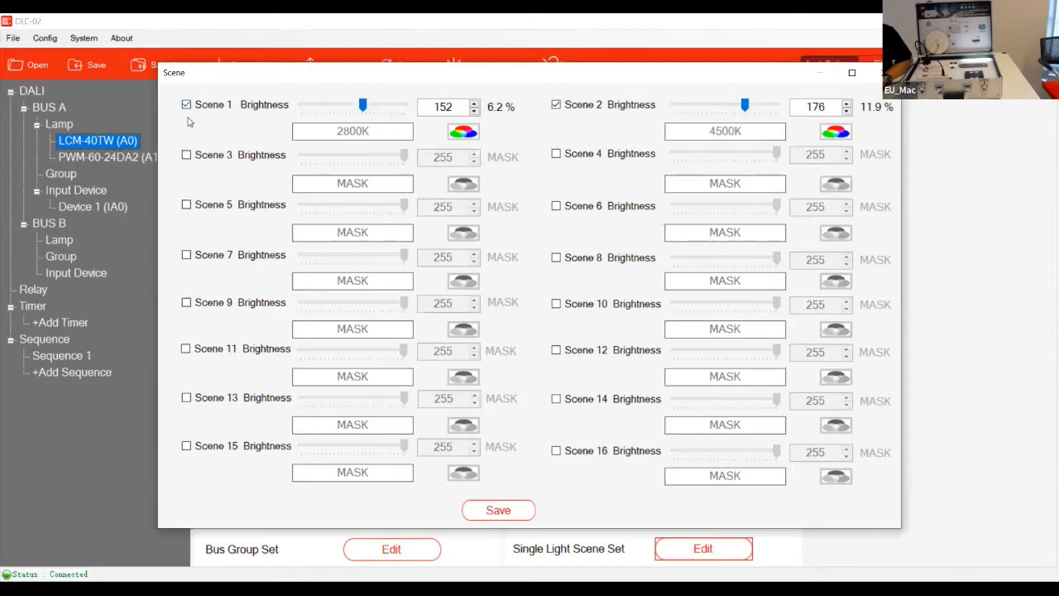
{"action": "left_click", "coordinate": [475, 106]}
{"action": "left_click", "coordinate": [474, 105]}
{"action": "left_click", "coordinate": [475, 105]}
{"action": "left_click", "coordinate": [475, 105]}
{"action": "left_click", "coordinate": [474, 105]}
{"action": "left_click", "coordinate": [475, 105]}
{"action": "left_click", "coordinate": [475, 105]}
{"action": "left_click", "coordinate": [475, 105]}
{"action": "left_click", "coordinate": [475, 104]}
{"action": "left_click", "coordinate": [475, 105]}
Step: Set the Scene 1 colour temperature of the LCM-40TW lamp to 2700K
{"action": "left_click", "coordinate": [453, 134]}
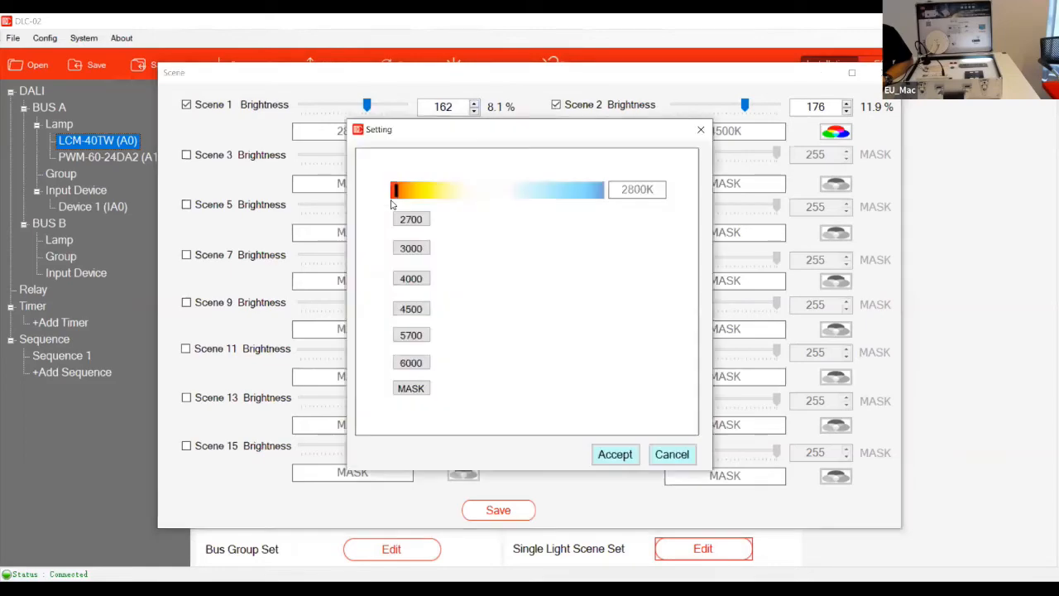
{"action": "left_click", "coordinate": [394, 190]}
{"action": "left_click", "coordinate": [613, 453]}
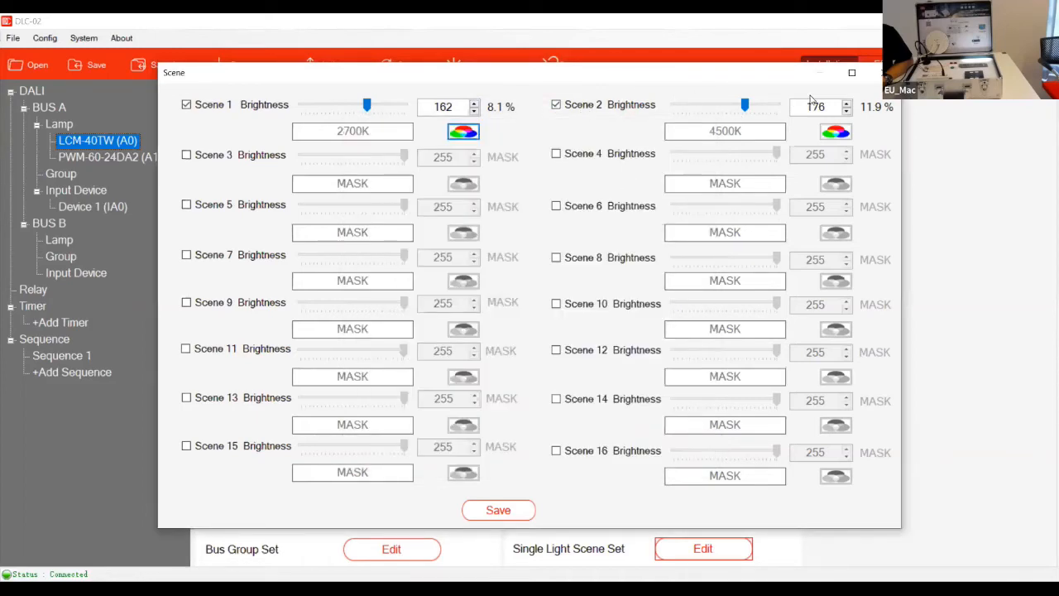
Step: Set the Scene 2 colour temperature of the LCM-40TW lamp to 5000K and save its scenes
{"action": "left_click", "coordinate": [835, 135]}
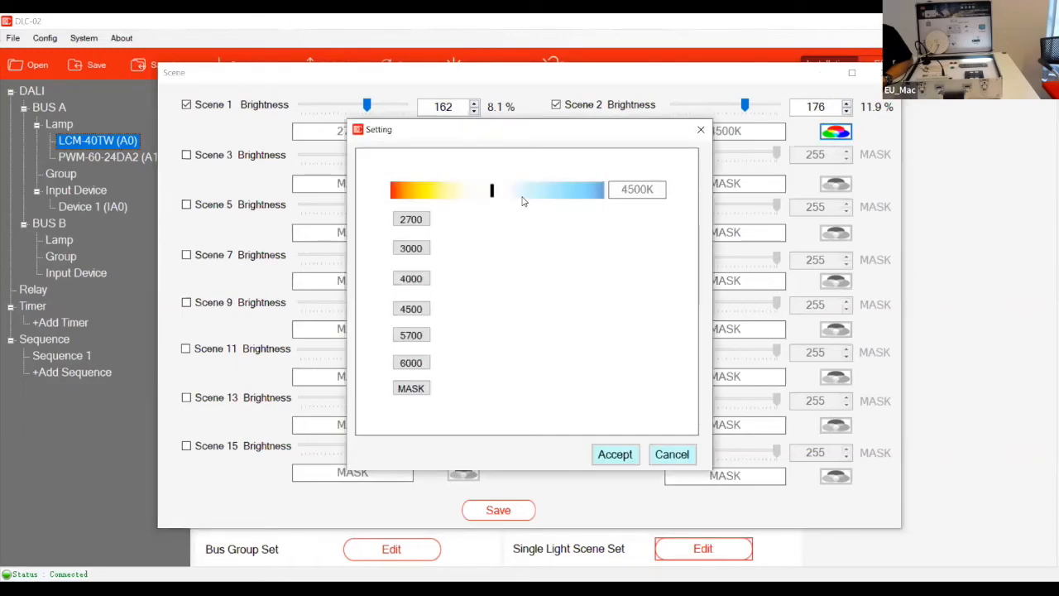
{"action": "left_click", "coordinate": [521, 195]}
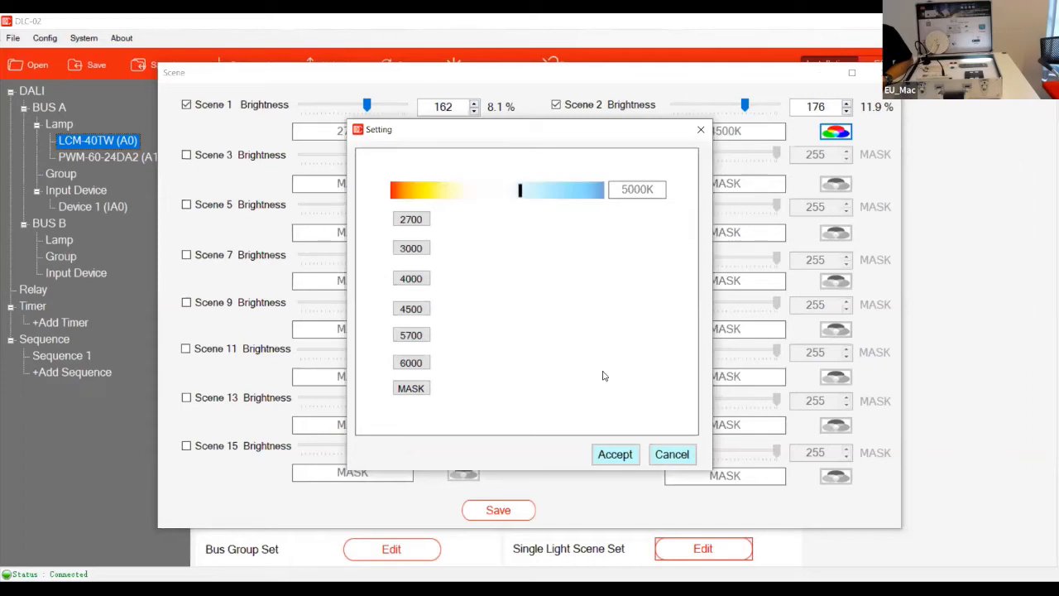
{"action": "left_click", "coordinate": [615, 455]}
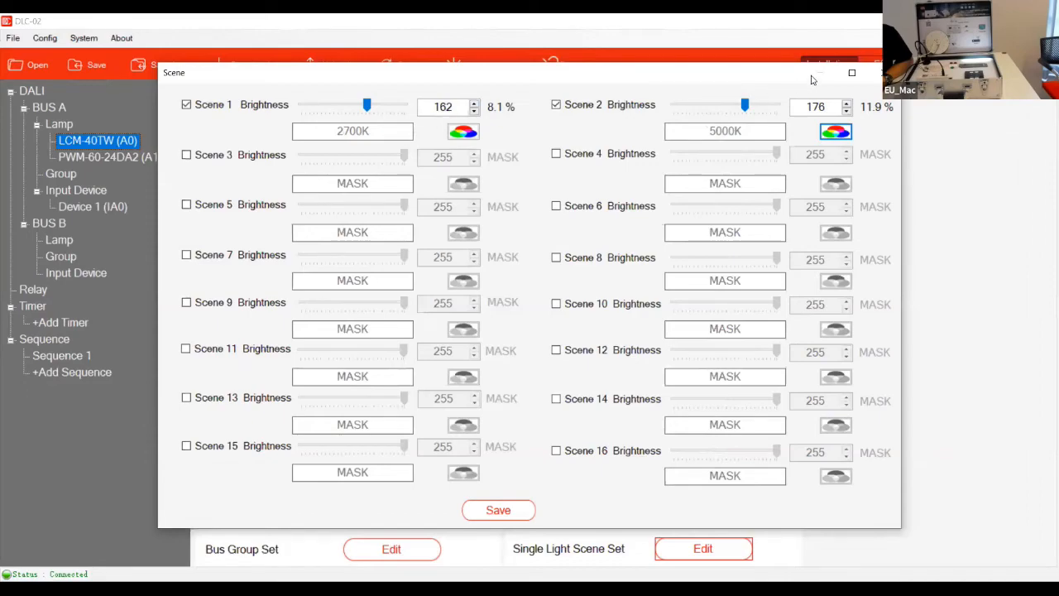
{"action": "left_click", "coordinate": [501, 510]}
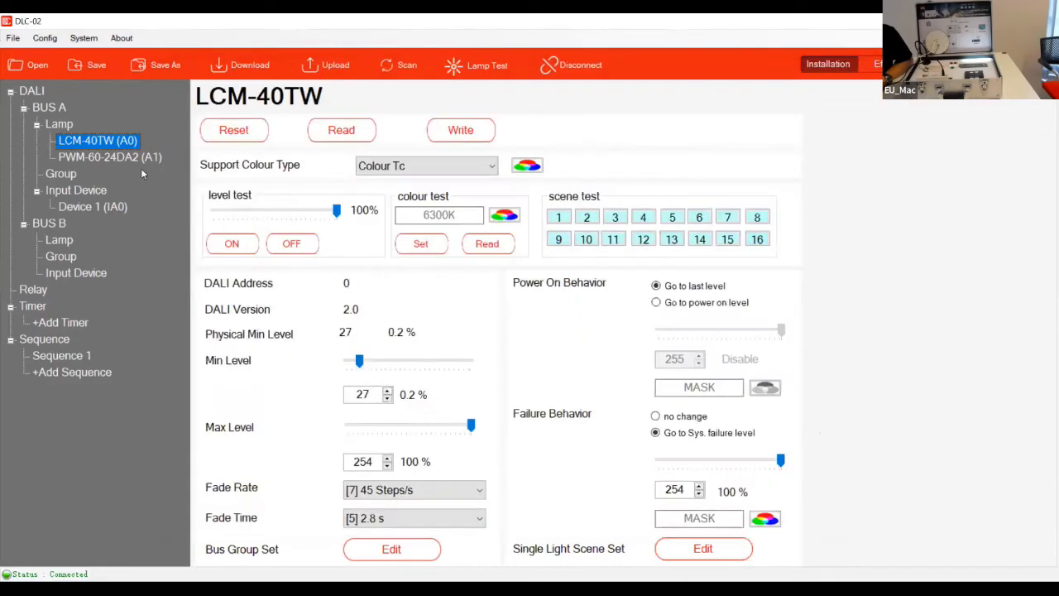
Step: Raise the Scene 1 brightness of the PWM-60-24DA2 lamp on Bus A to 255
{"action": "left_click", "coordinate": [127, 158]}
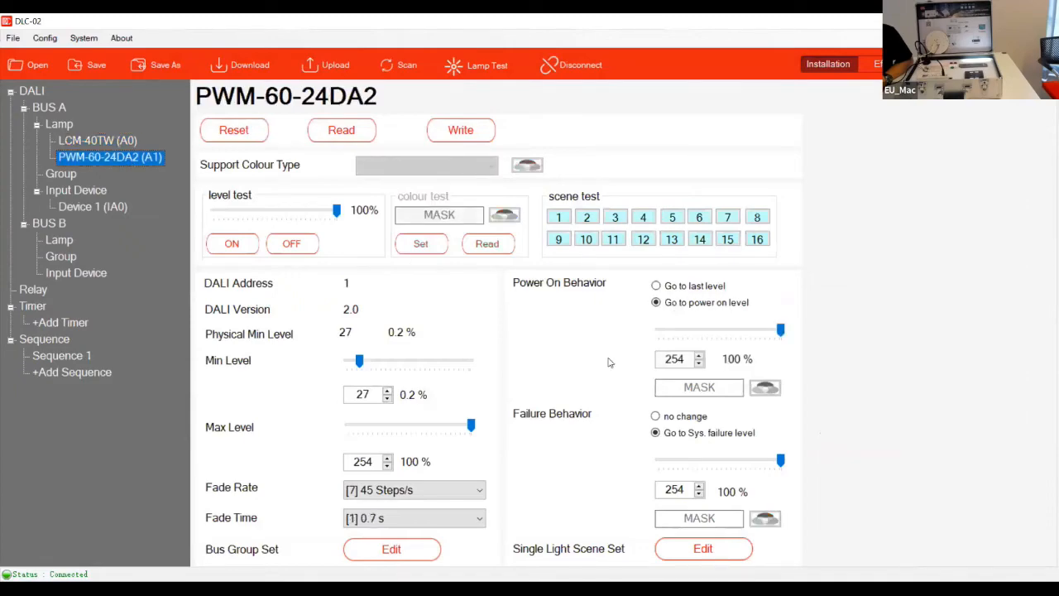
{"action": "left_click", "coordinate": [702, 550]}
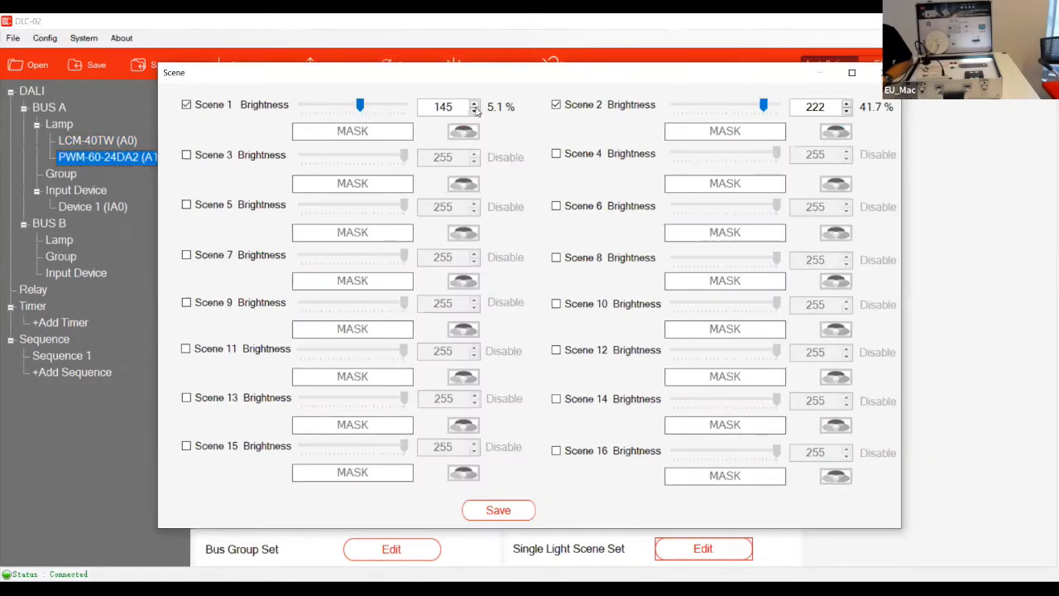
{"action": "left_click_drag", "start_coordinate": [393, 105], "coordinate": [406, 109]}
{"action": "left_click_drag", "start_coordinate": [392, 106], "coordinate": [408, 106]}
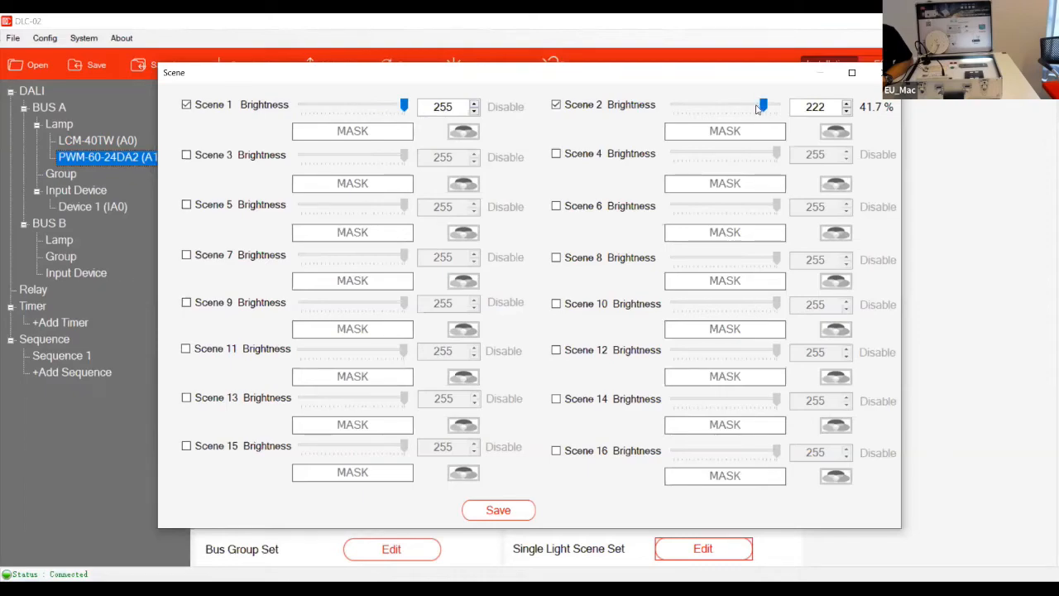
Step: Lower the Scene 2 brightness of the PWM-60-24DA2 lamp and save its scenes
{"action": "left_click", "coordinate": [754, 107]}
{"action": "left_click", "coordinate": [744, 105]}
{"action": "left_click", "coordinate": [743, 105]}
{"action": "left_click", "coordinate": [497, 510]}
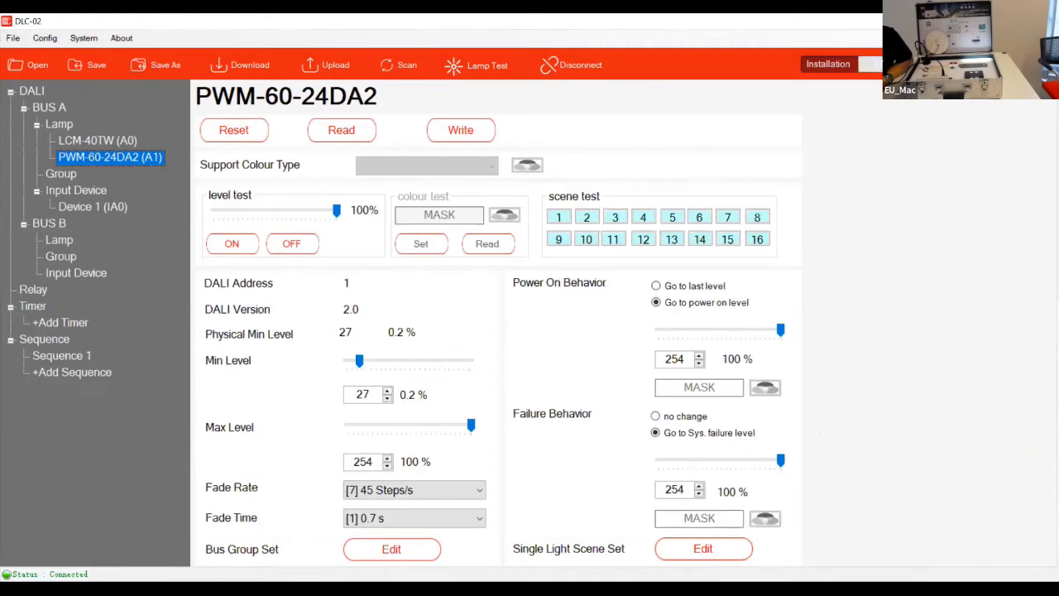
Step: Open Effect 3 for editing and remove Sequence 1 from its assigned outputs
{"action": "left_click", "coordinate": [876, 63]}
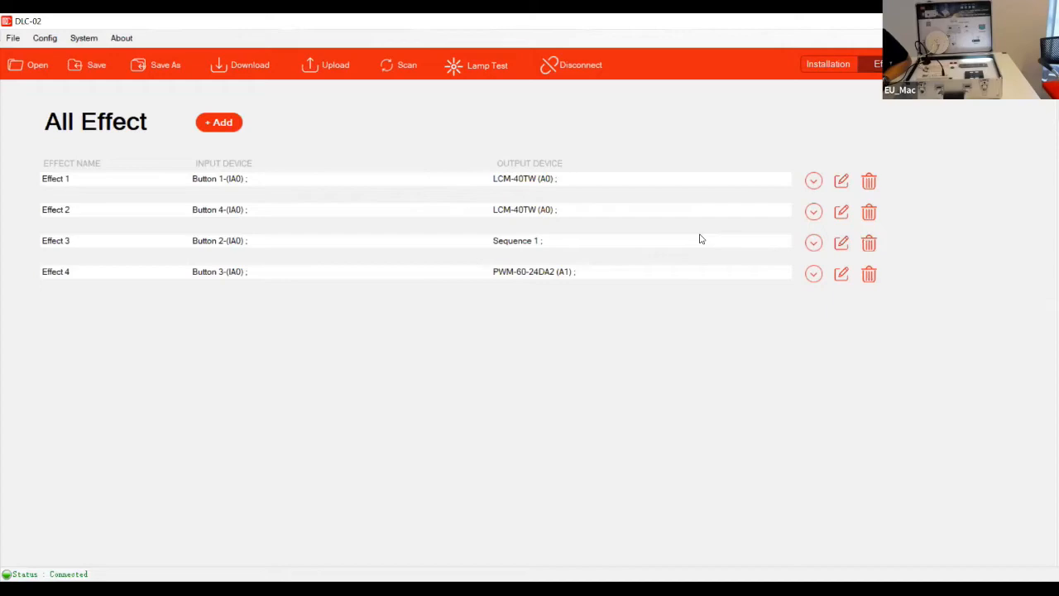
{"action": "left_click", "coordinate": [839, 243]}
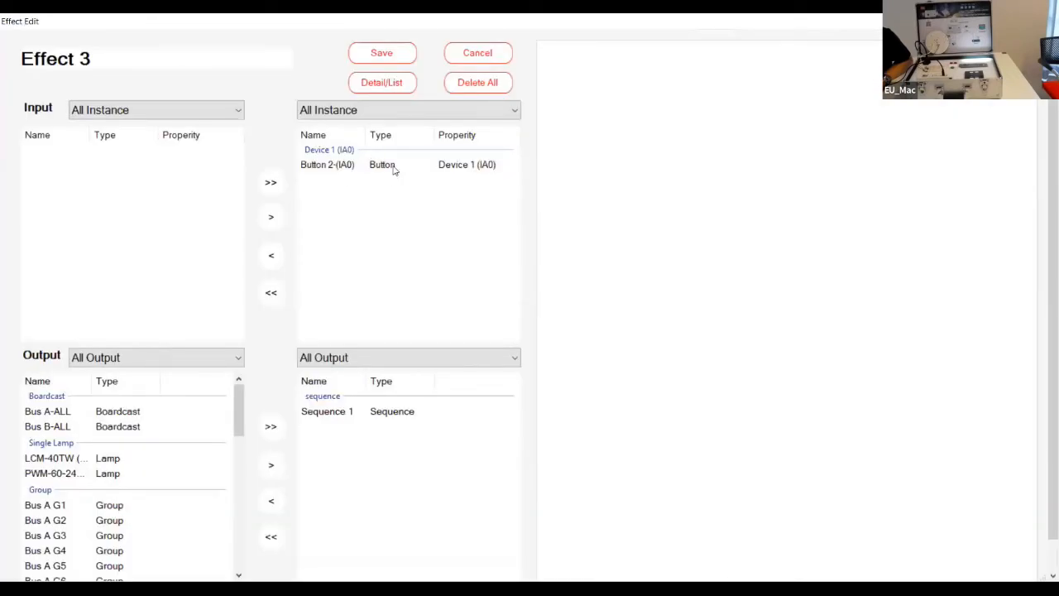
{"action": "left_click", "coordinate": [371, 412]}
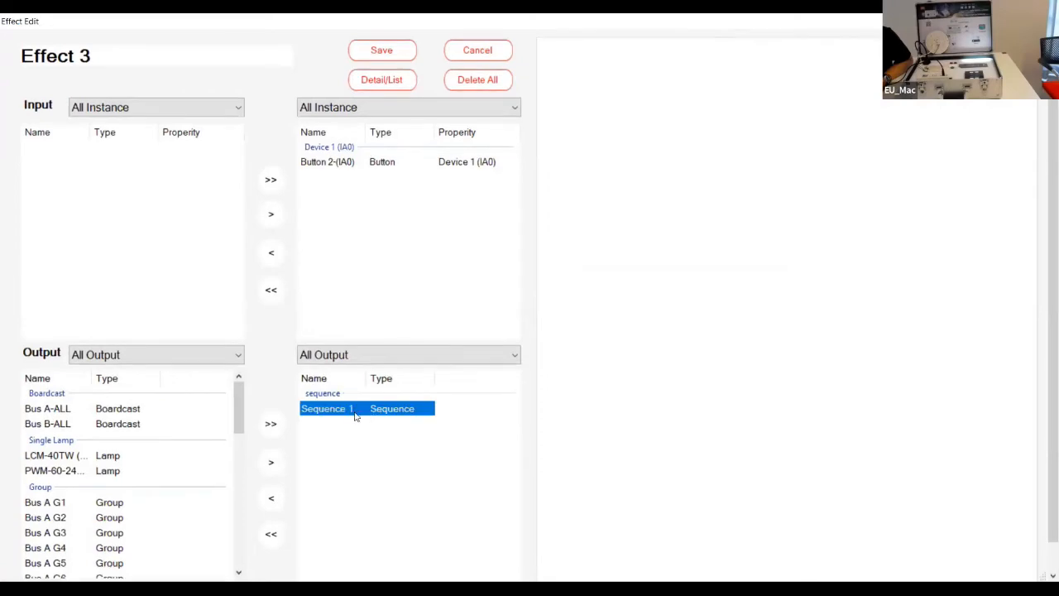
{"action": "left_click", "coordinate": [272, 499]}
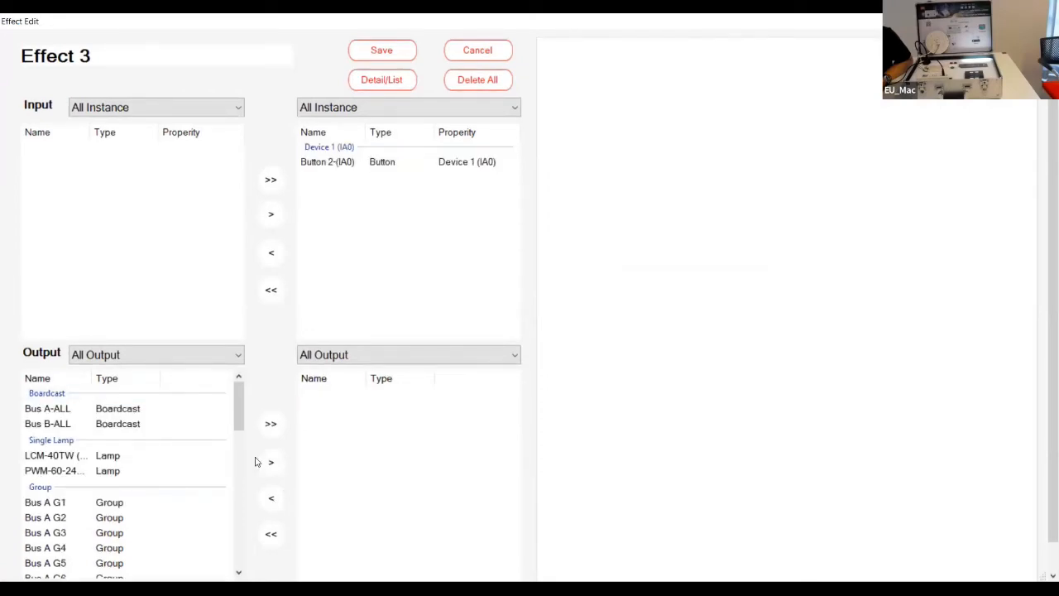
Step: Set the short push of Button 2 in Effect 3 to Go to Scene with Scene 1
{"action": "left_click_drag", "start_coordinate": [242, 467], "coordinate": [242, 548]}
{"action": "left_click", "coordinate": [330, 161]}
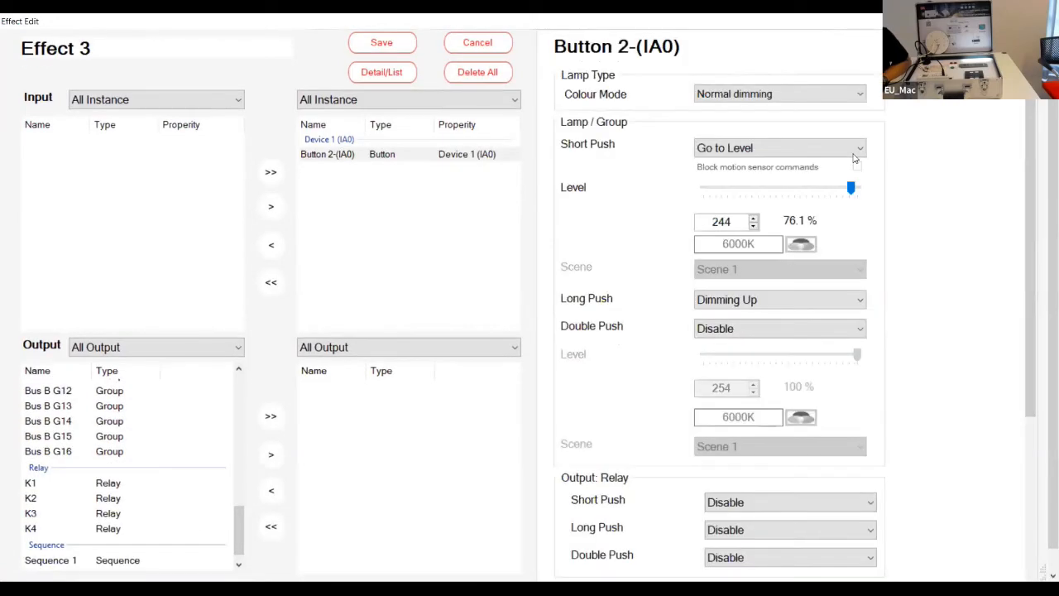
{"action": "left_click", "coordinate": [855, 153]}
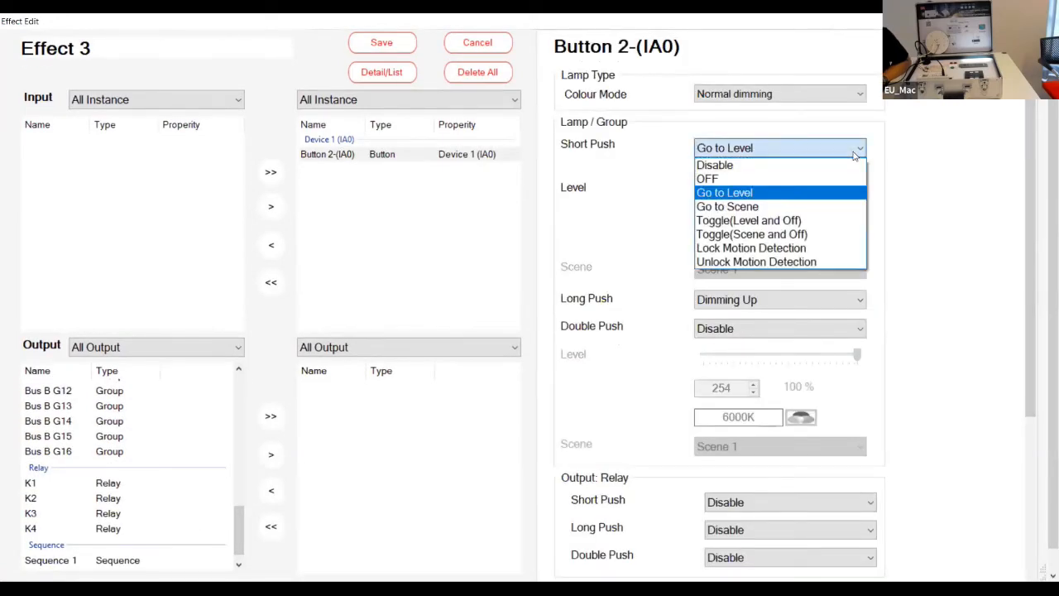
{"action": "left_click", "coordinate": [834, 208]}
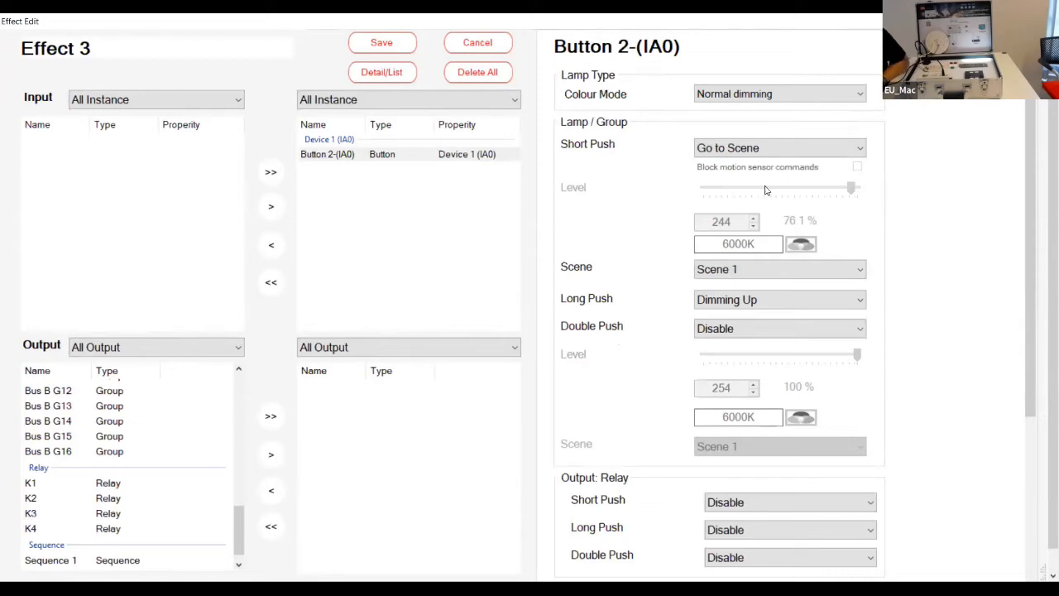
{"action": "left_click", "coordinate": [736, 273]}
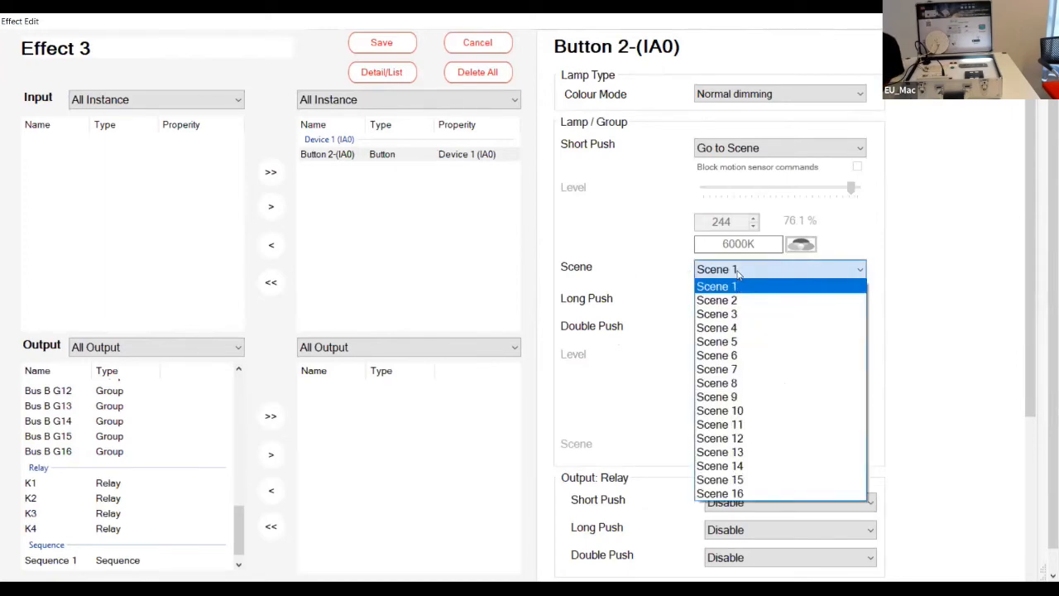
{"action": "left_click", "coordinate": [680, 280]}
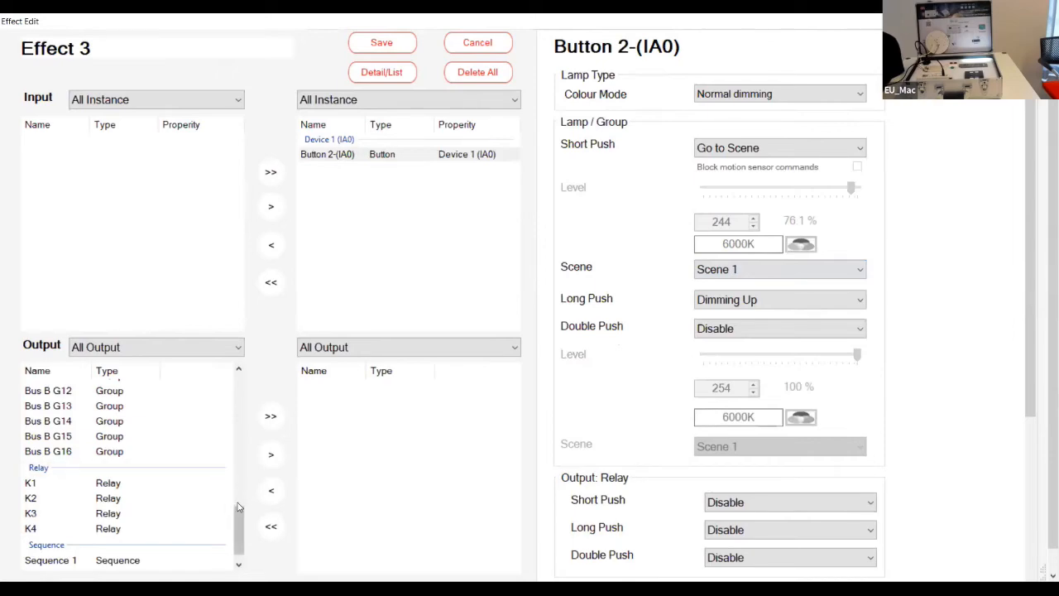
Step: Assign the LCM-40TW and PWM-60-24DA2 lamps as outputs of Effect 3
{"action": "left_click_drag", "start_coordinate": [237, 508], "coordinate": [240, 385]}
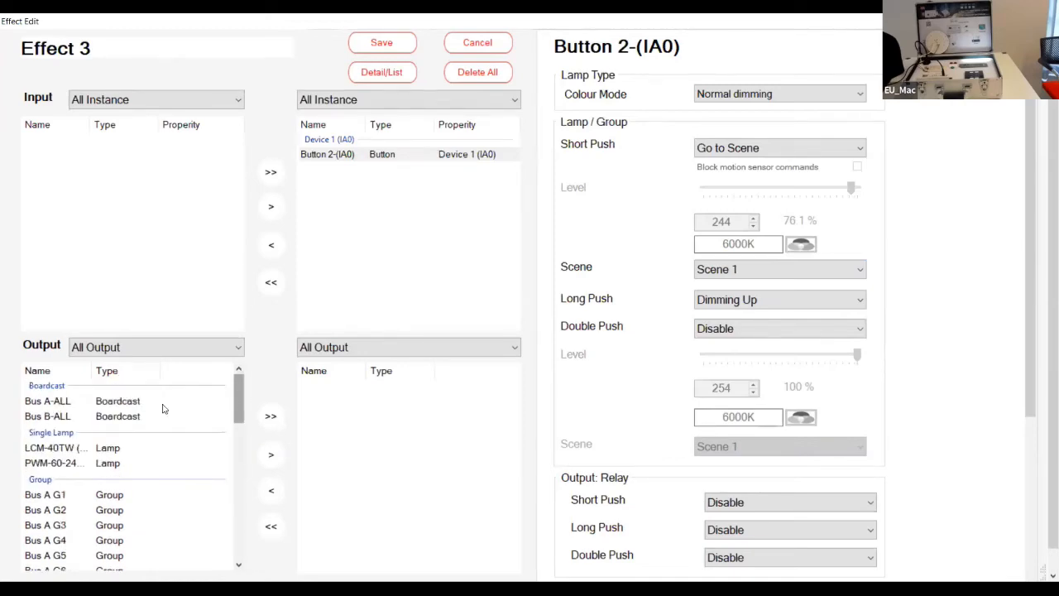
{"action": "left_click", "coordinate": [106, 451]}
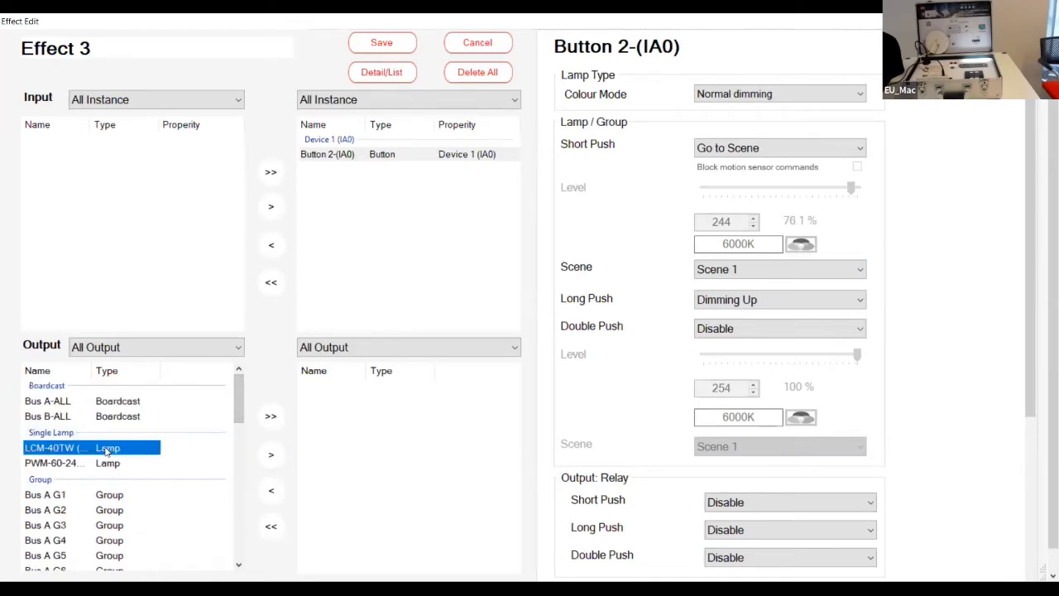
{"action": "left_click", "coordinate": [272, 454]}
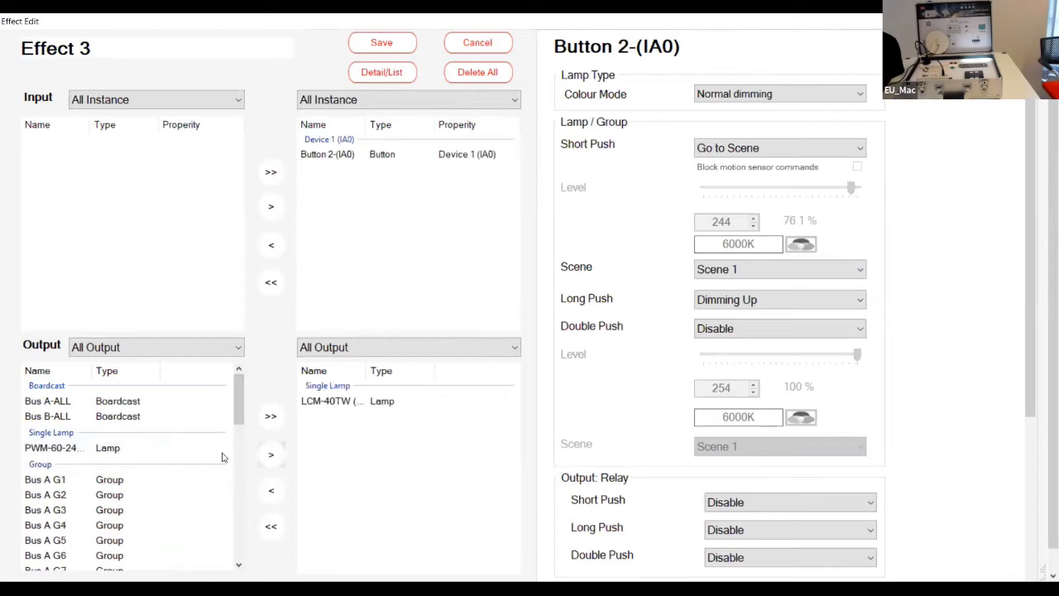
{"action": "left_click", "coordinate": [131, 449]}
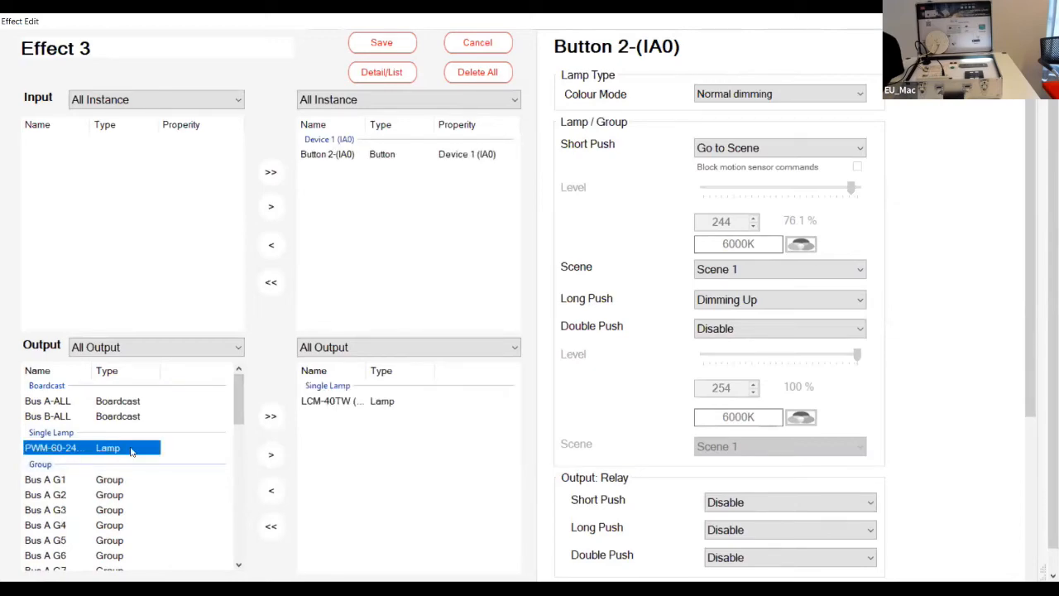
{"action": "left_click", "coordinate": [272, 455]}
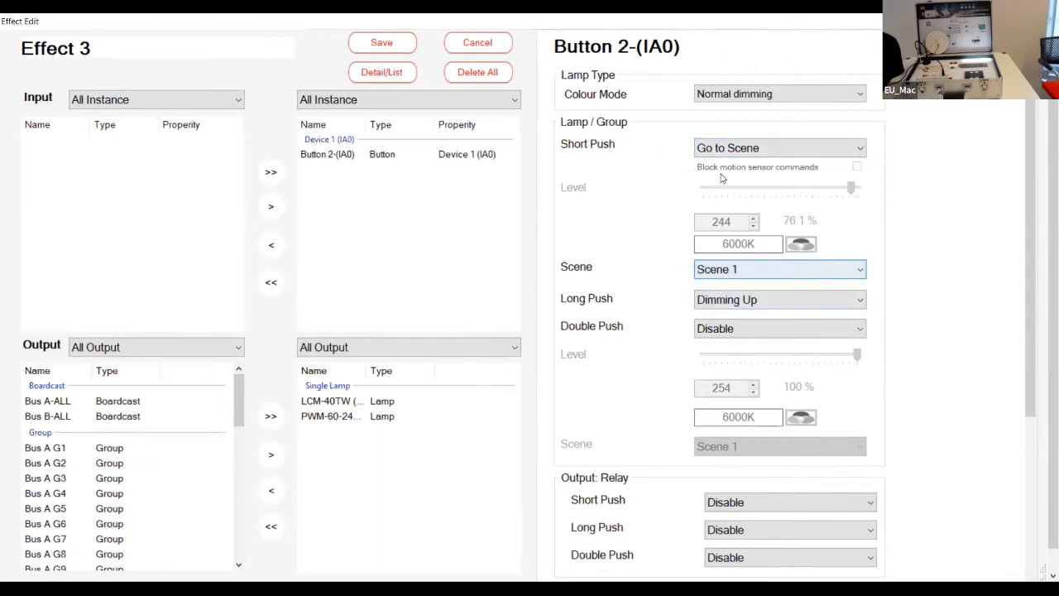
Step: Disable the long push action of Button 2 and save Effect 3
{"action": "left_click", "coordinate": [739, 299]}
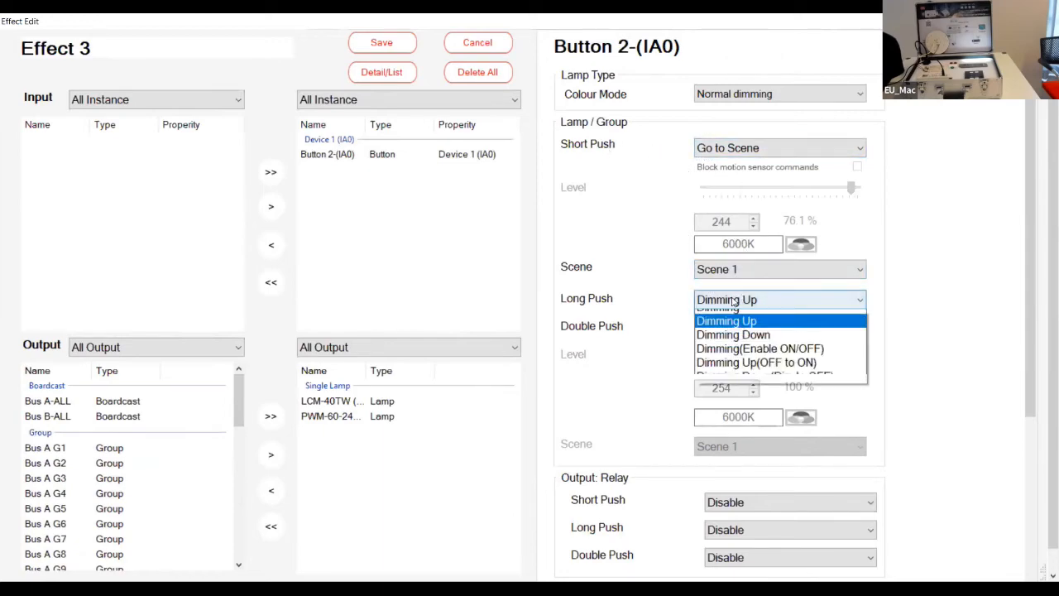
{"action": "left_click", "coordinate": [735, 317]}
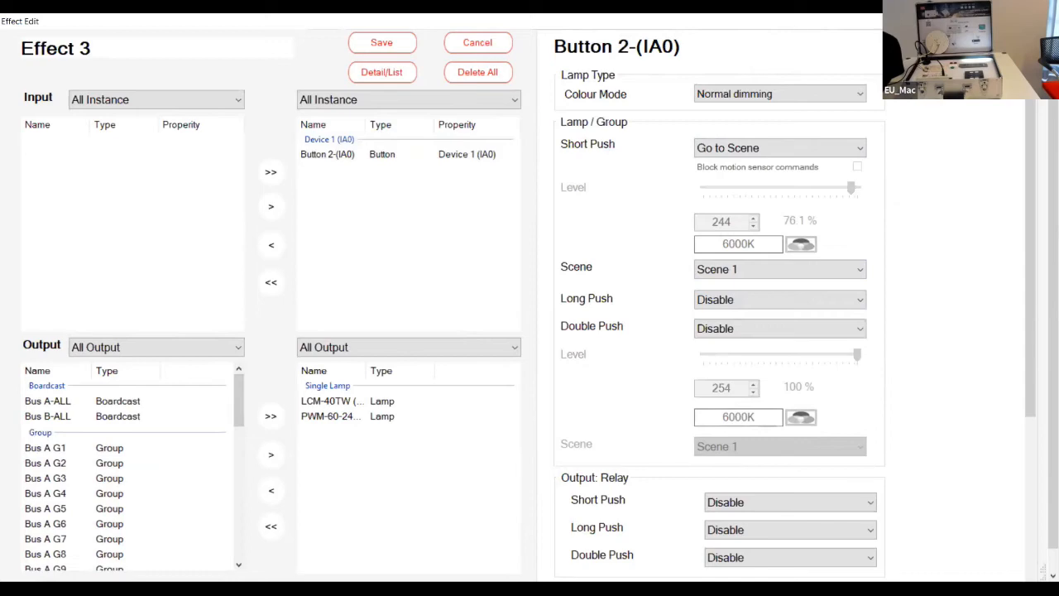
{"action": "left_click", "coordinate": [1009, 20]}
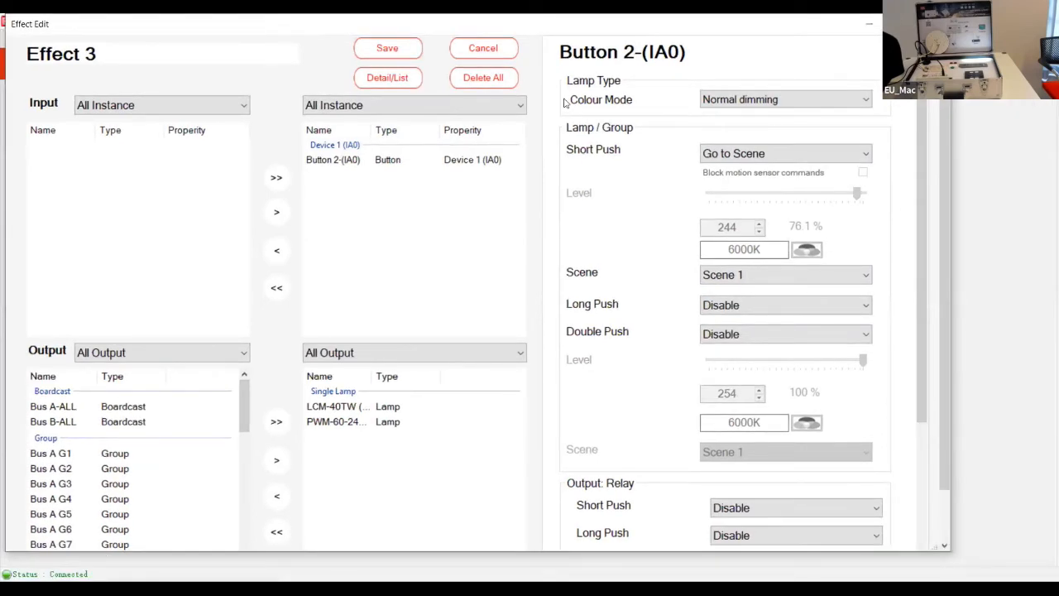
{"action": "left_click", "coordinate": [387, 48]}
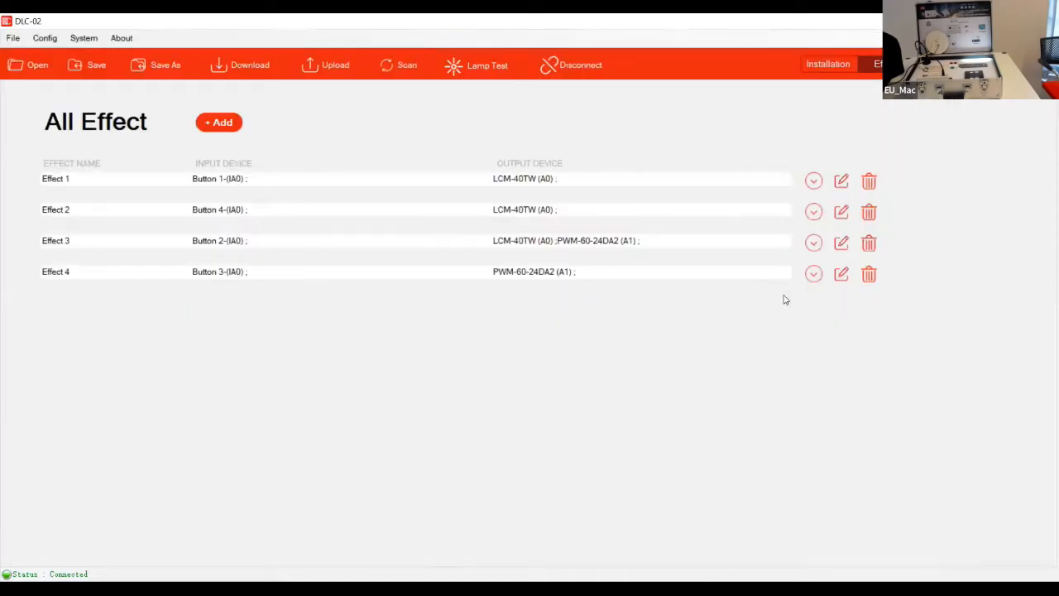
Step: Open Effect 4 for editing and add the LCM-40TW lamp to its outputs
{"action": "left_click", "coordinate": [841, 275]}
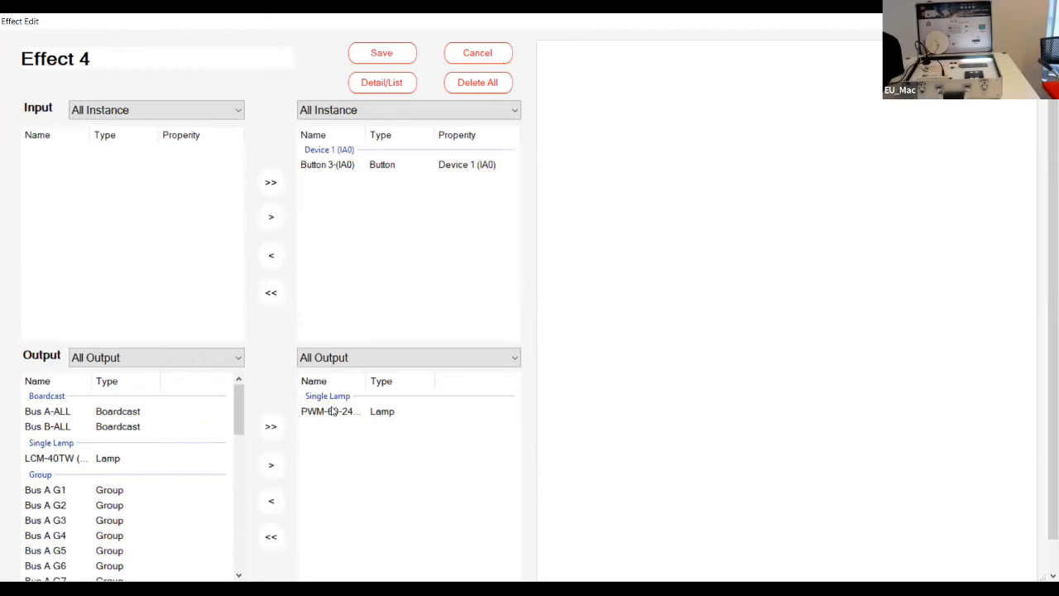
{"action": "left_click", "coordinate": [111, 460]}
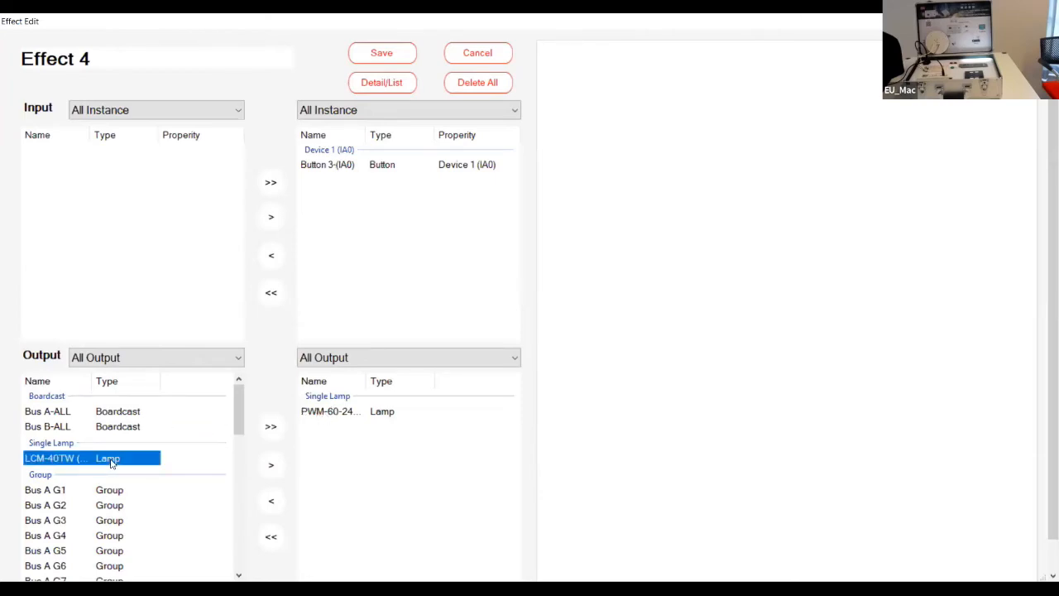
{"action": "left_click", "coordinate": [278, 469]}
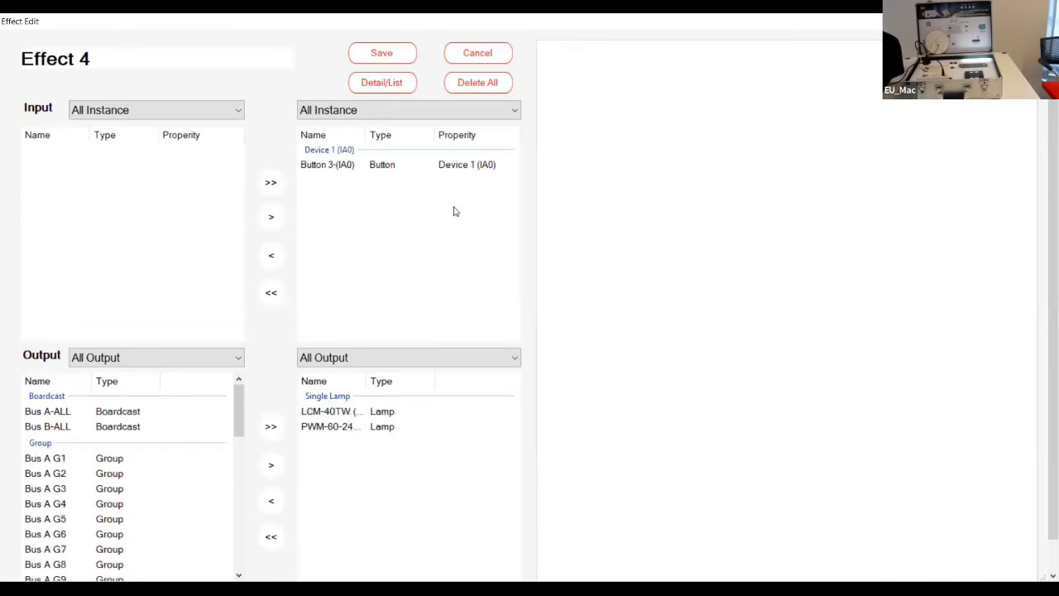
Step: Set the short push of Button 3 in Effect 4 to Go to Scene with Scene 2
{"action": "left_click", "coordinate": [373, 164]}
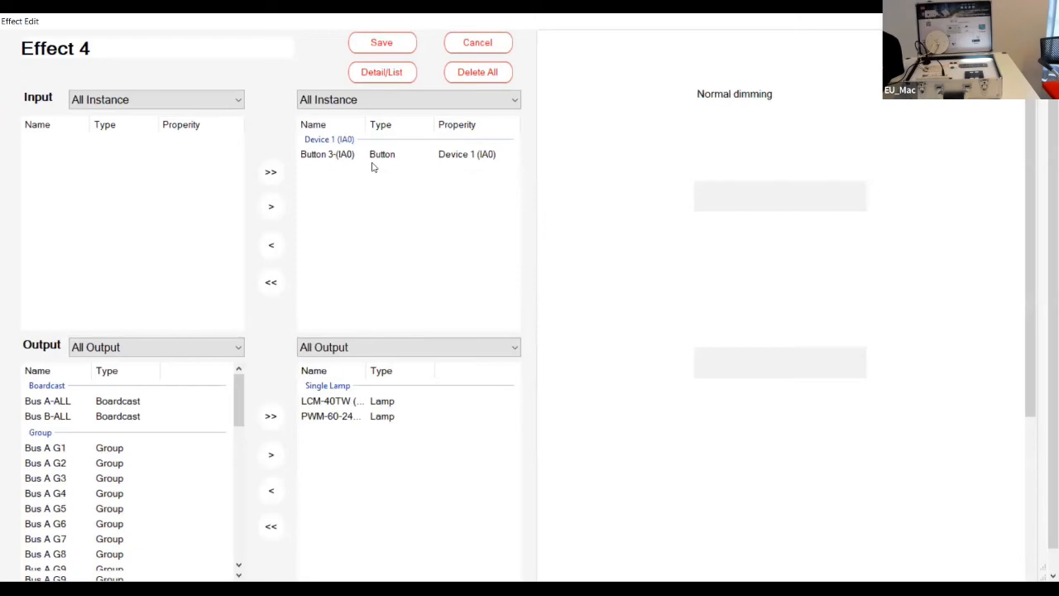
{"action": "left_click", "coordinate": [690, 194]}
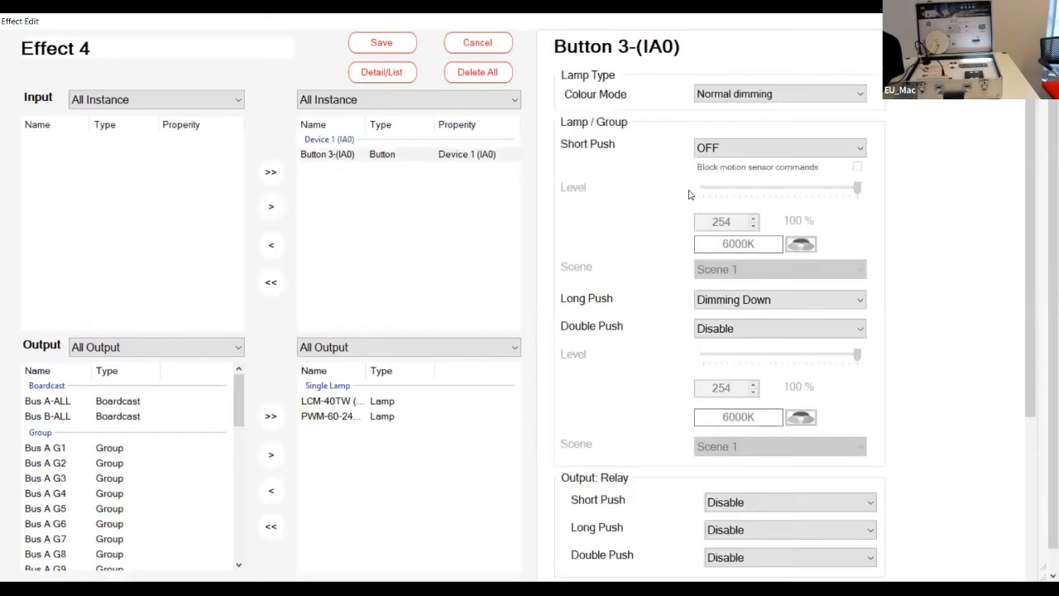
{"action": "left_click", "coordinate": [491, 154]}
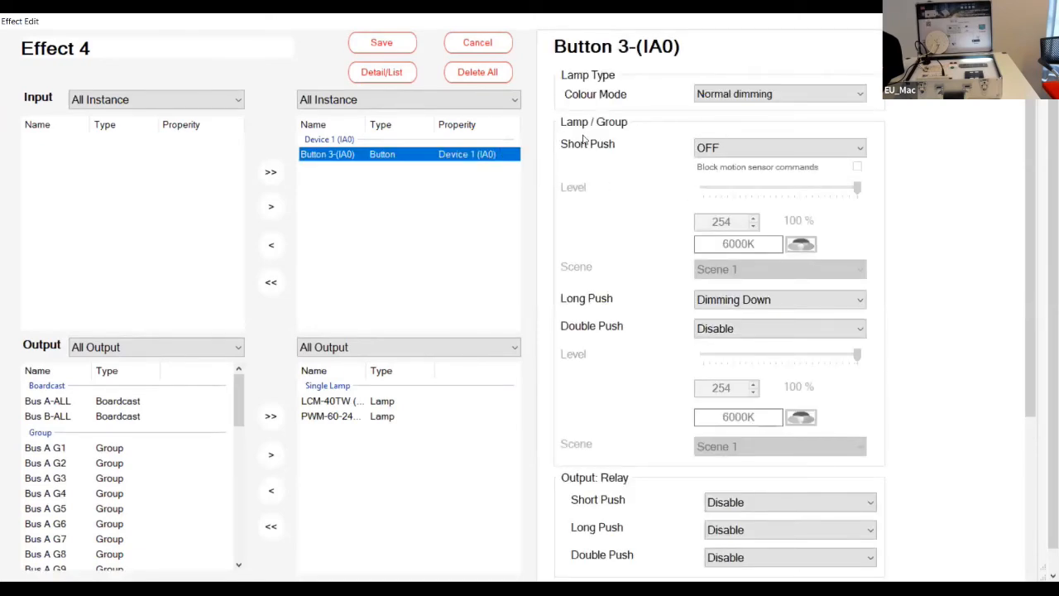
{"action": "left_click", "coordinate": [724, 148]}
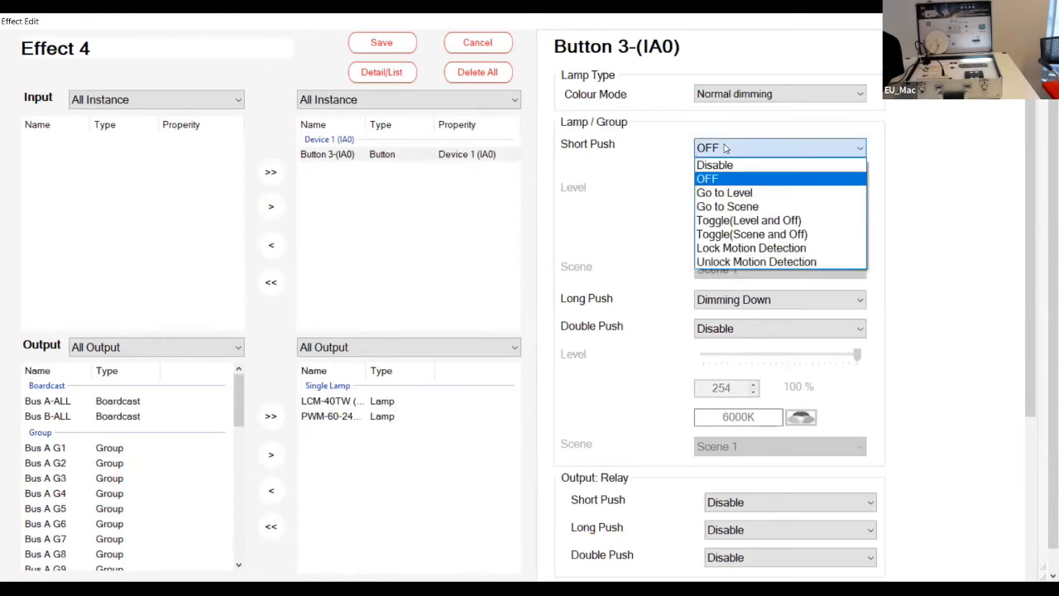
{"action": "left_click", "coordinate": [743, 206]}
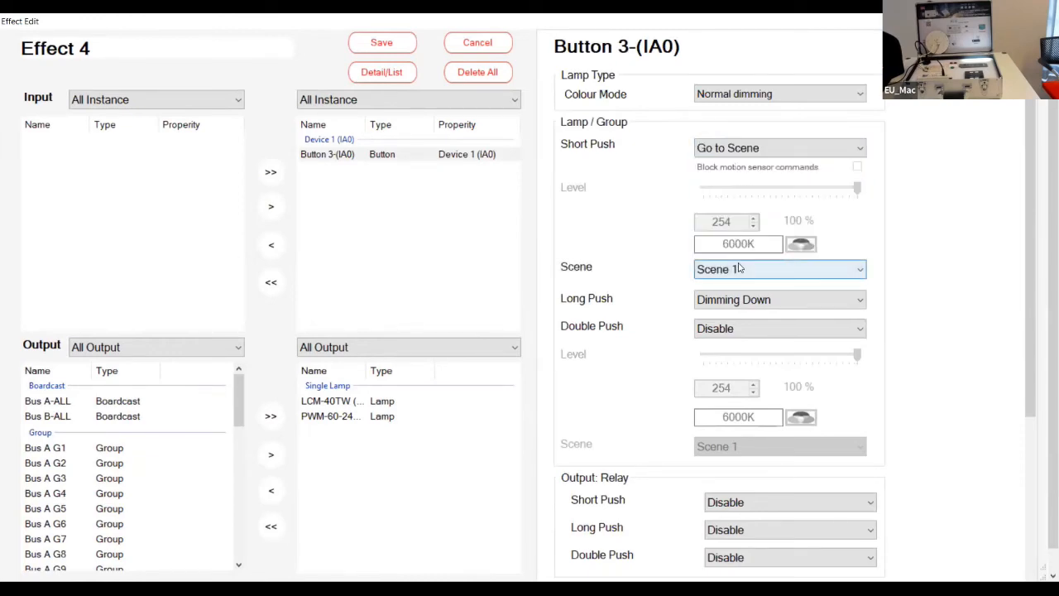
{"action": "left_click", "coordinate": [740, 268]}
{"action": "left_click", "coordinate": [741, 284]}
{"action": "left_click", "coordinate": [742, 273]}
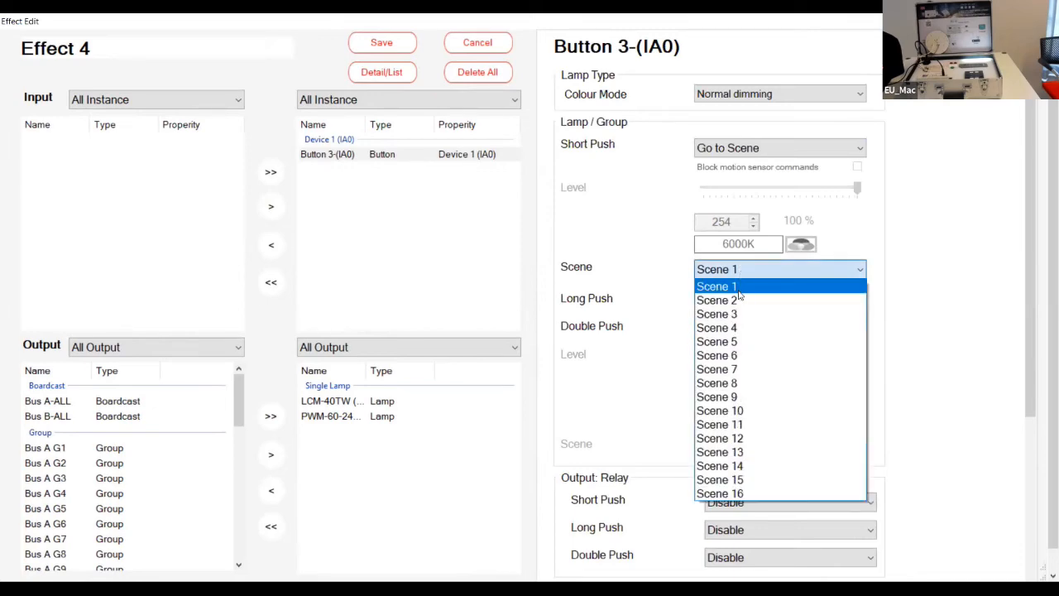
{"action": "left_click", "coordinate": [738, 301]}
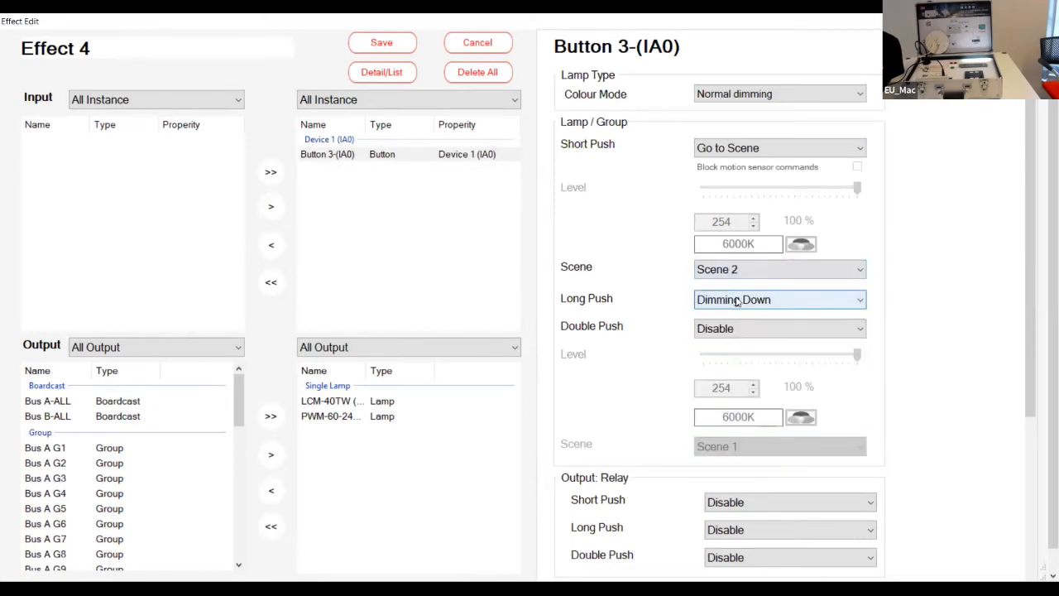
Step: Disable the long push action of Button 3 and save Effect 4
{"action": "left_click", "coordinate": [737, 301]}
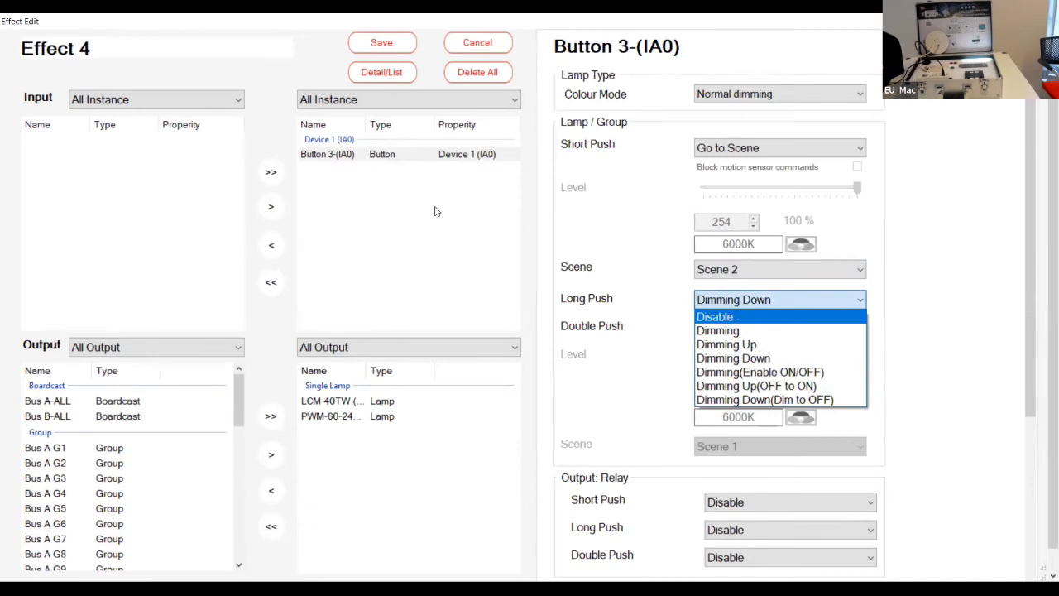
{"action": "left_click", "coordinate": [736, 316]}
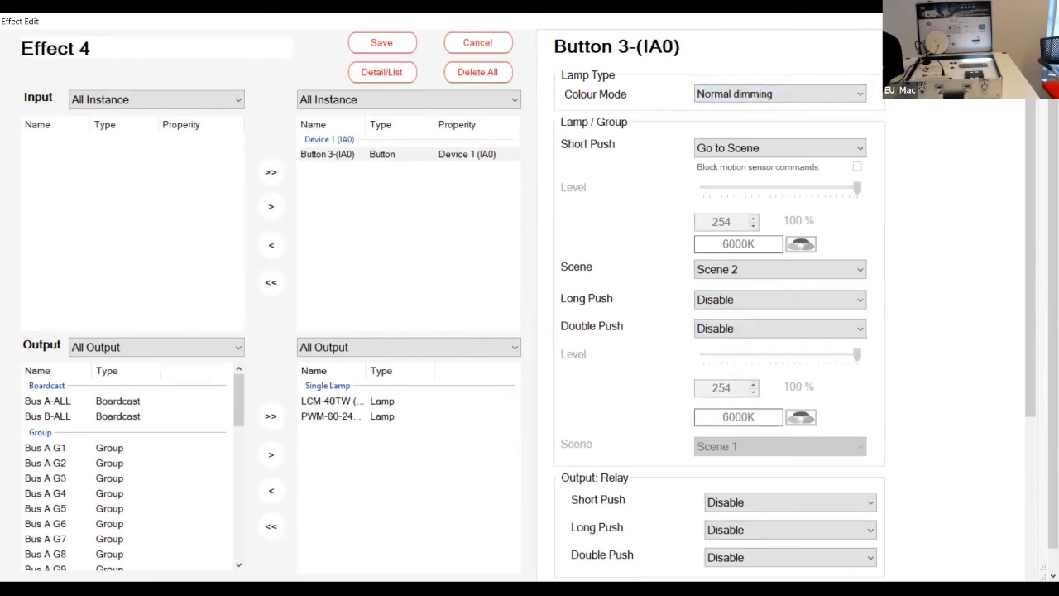
{"action": "left_click", "coordinate": [1010, 22]}
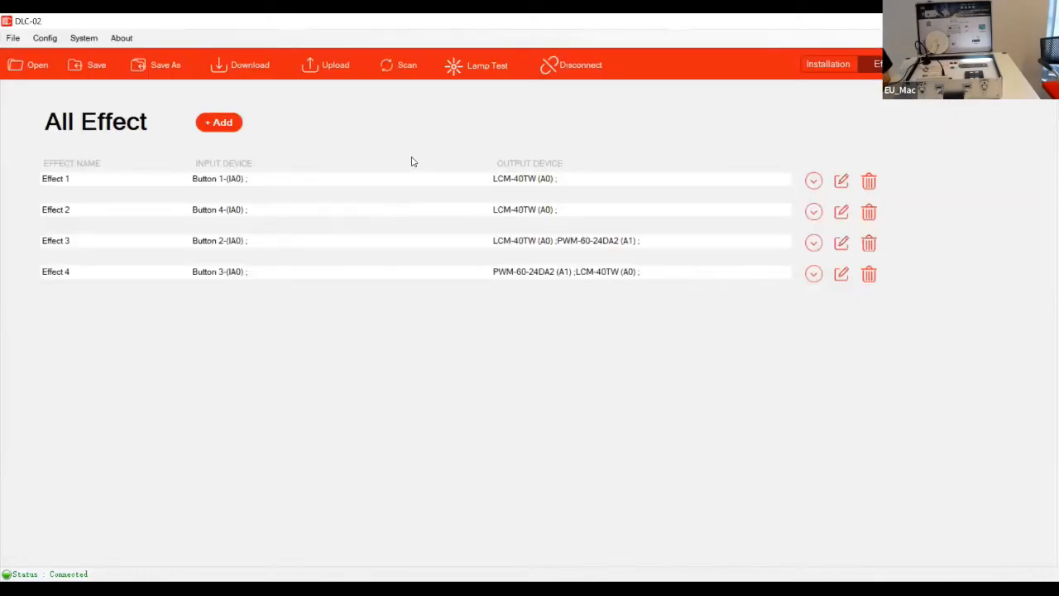
Step: Download both the device parameters and the effects to the controller
{"action": "left_click", "coordinate": [239, 69]}
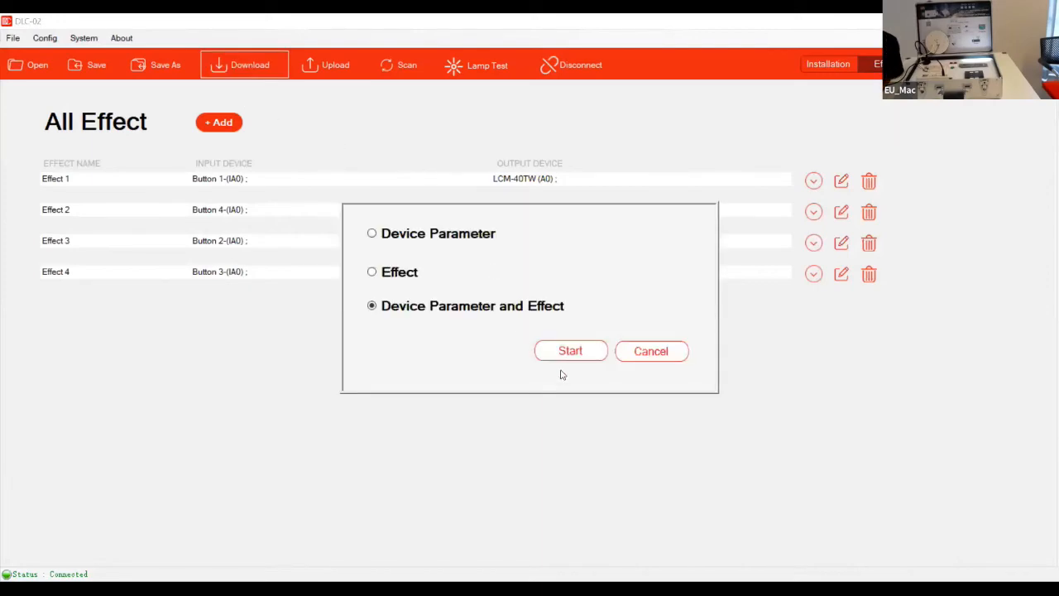
{"action": "left_click", "coordinate": [570, 350]}
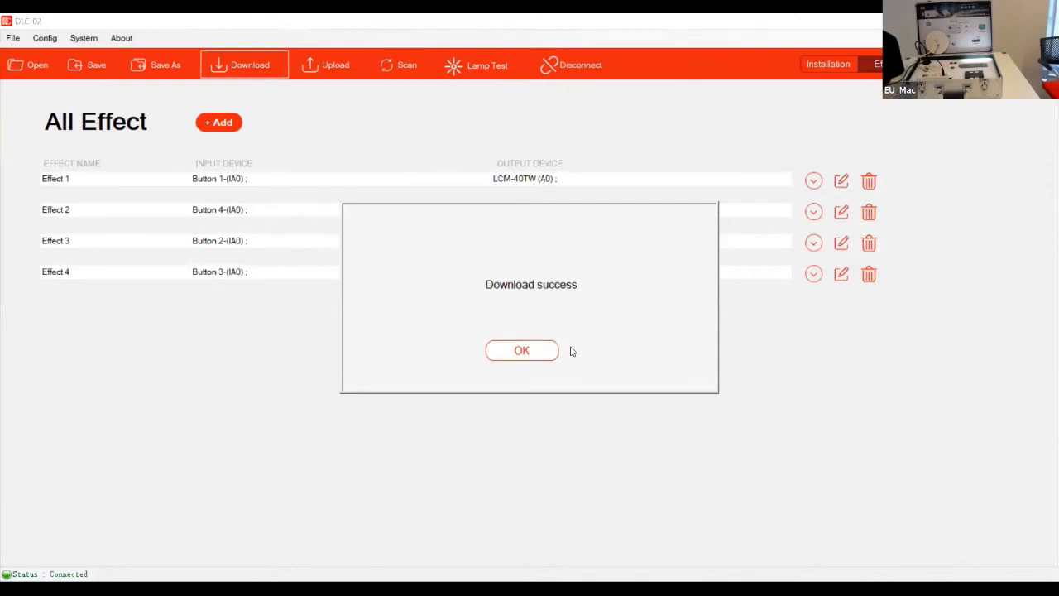
{"action": "left_click", "coordinate": [509, 356]}
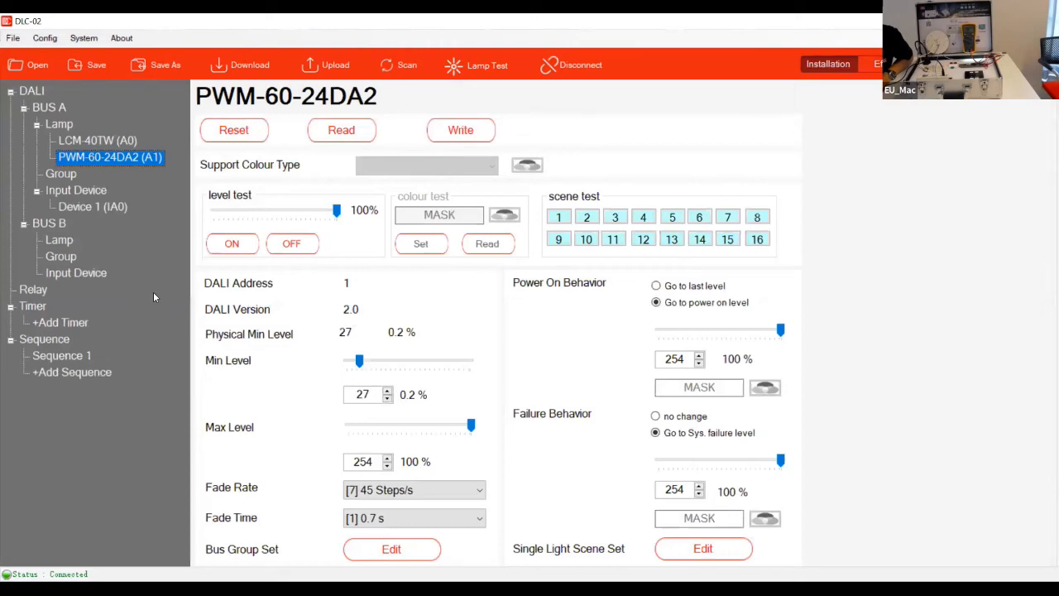
Step: Add a new timer and set its time to 11:38
{"action": "left_click", "coordinate": [54, 321]}
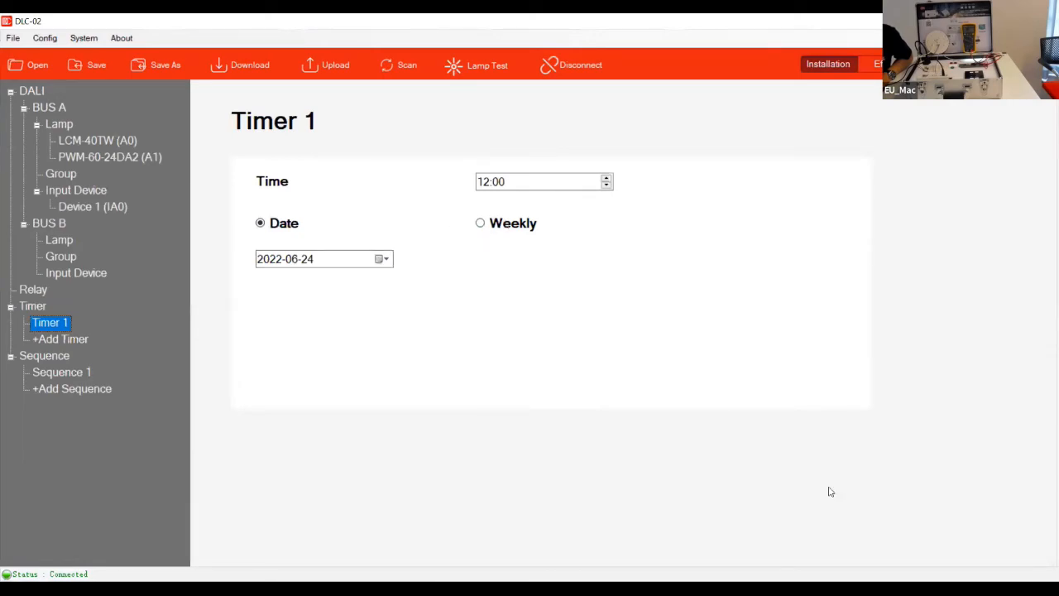
{"action": "left_click", "coordinate": [509, 185]}
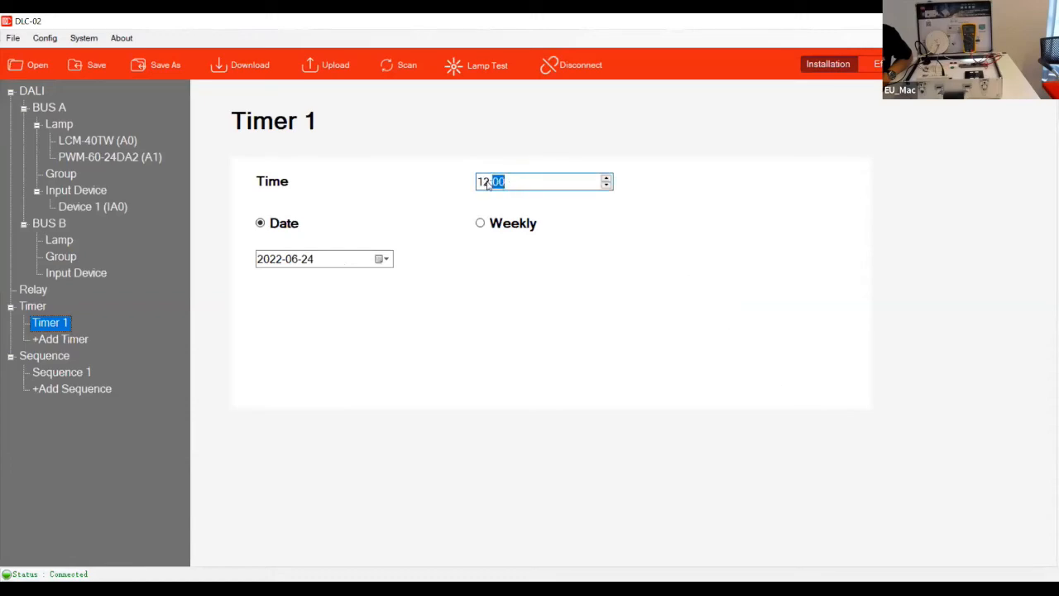
{"action": "left_click", "coordinate": [486, 182]}
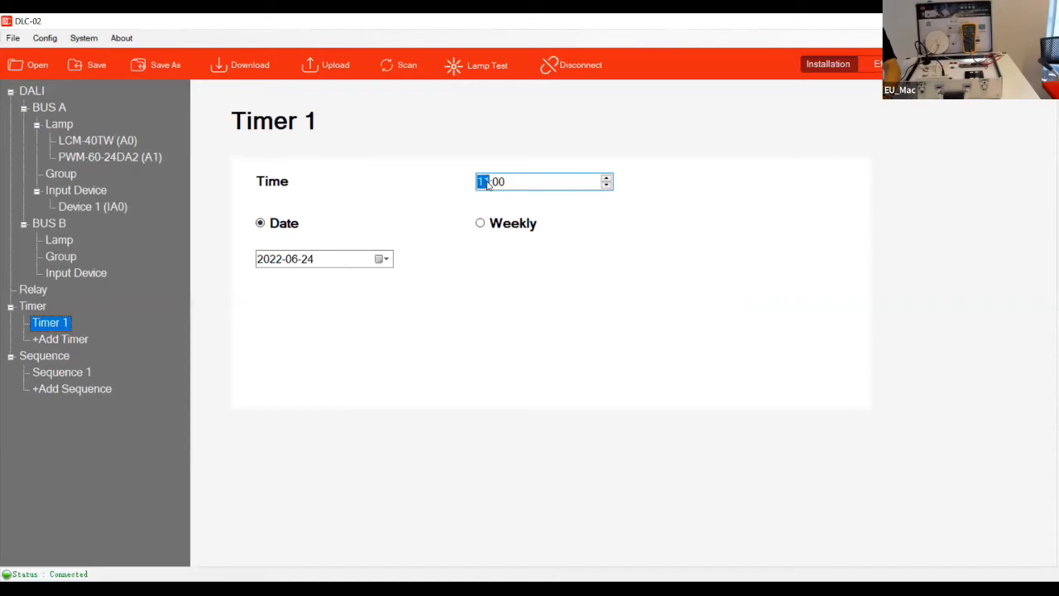
{"action": "left_click", "coordinate": [508, 185]}
{"action": "type", "text": "37"}
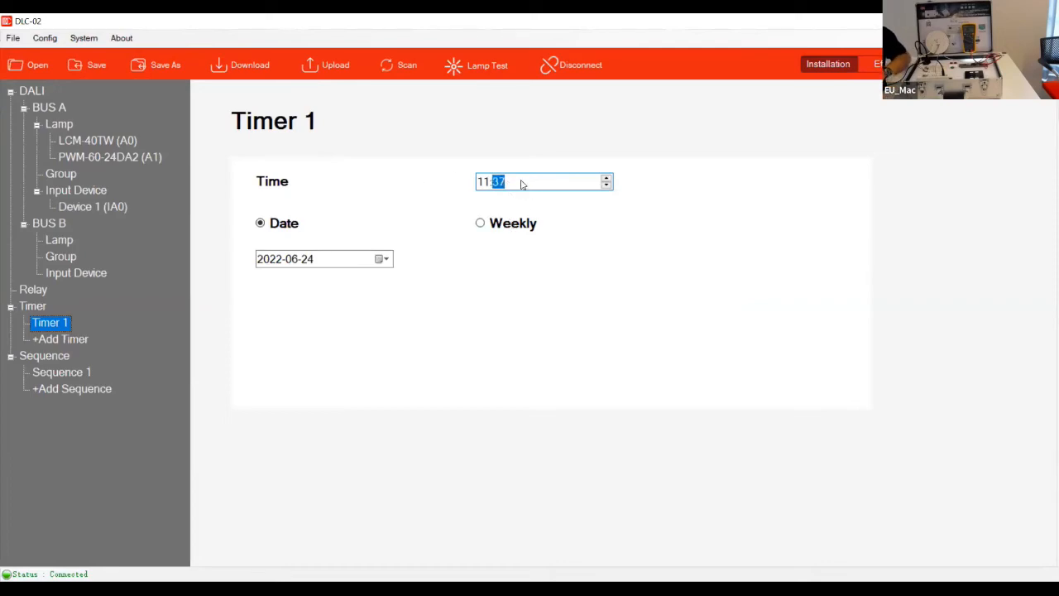
{"action": "key", "text": "Up"}
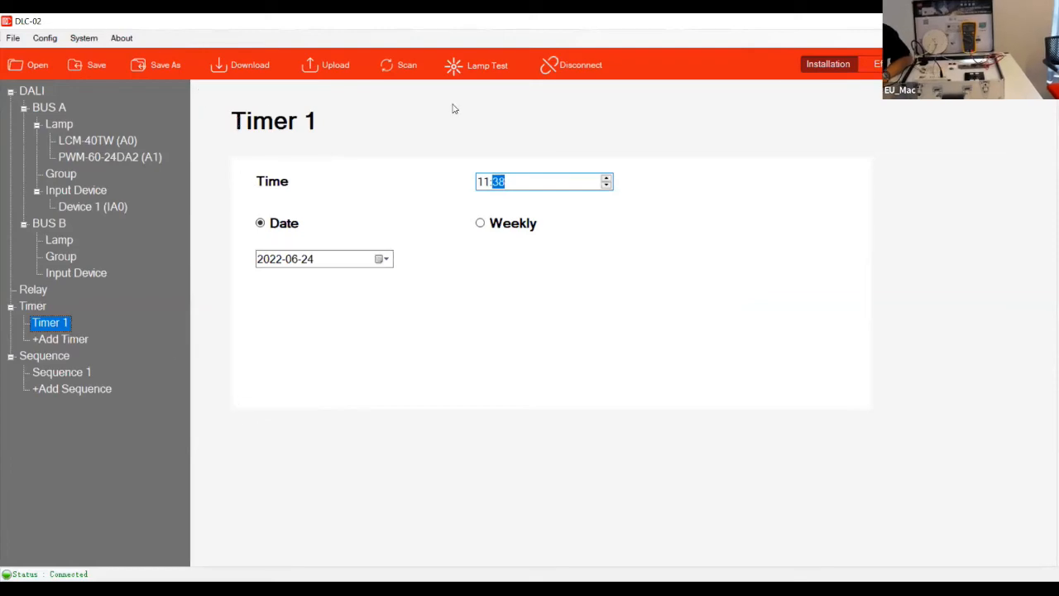
Step: Create a new effect and add Timer 1 to its inputs
{"action": "left_click", "coordinate": [877, 66]}
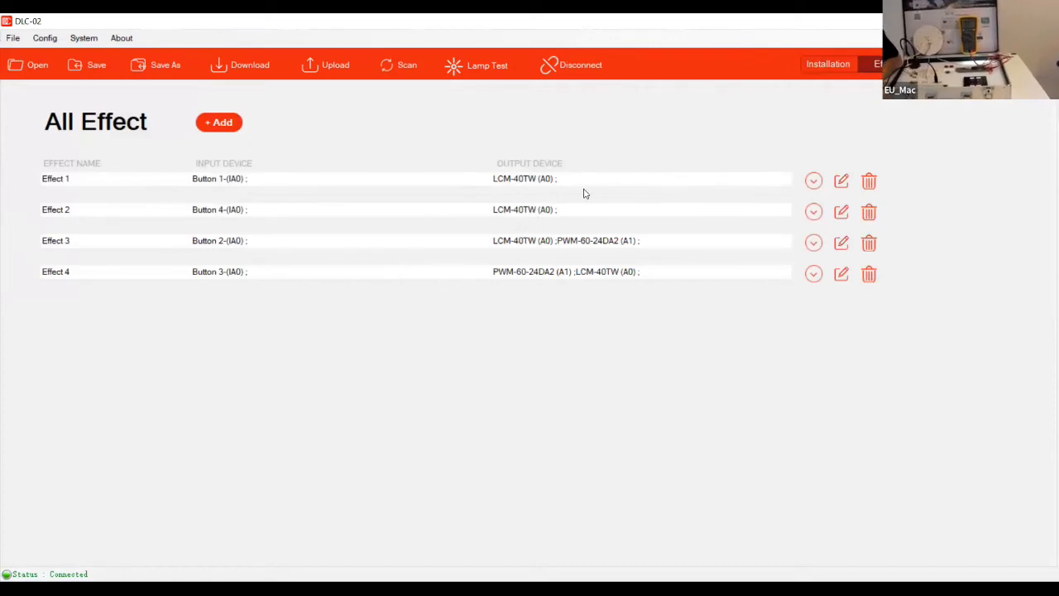
{"action": "left_click", "coordinate": [223, 124]}
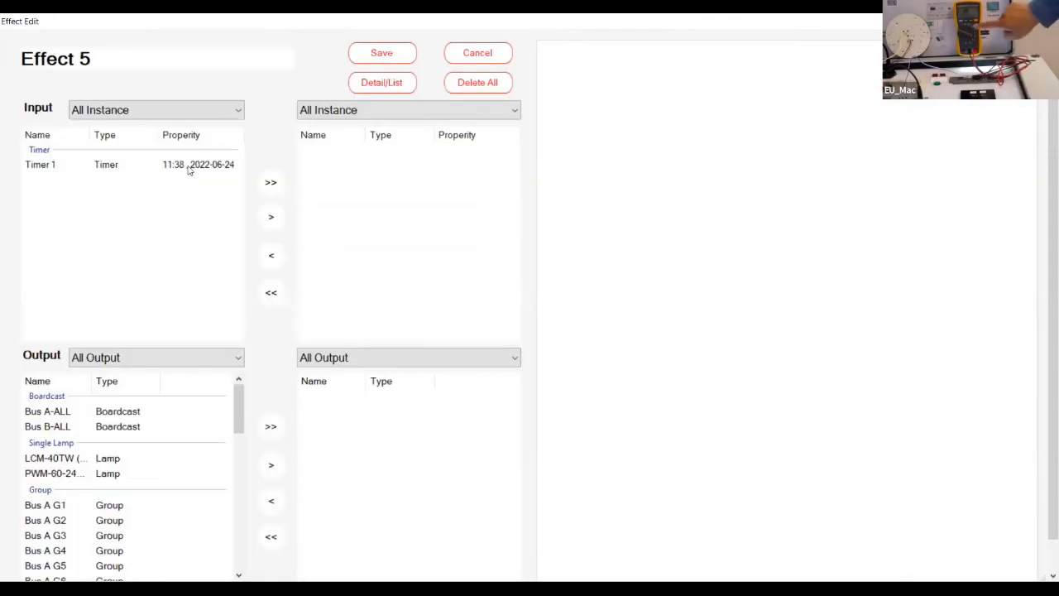
{"action": "left_click", "coordinate": [189, 169]}
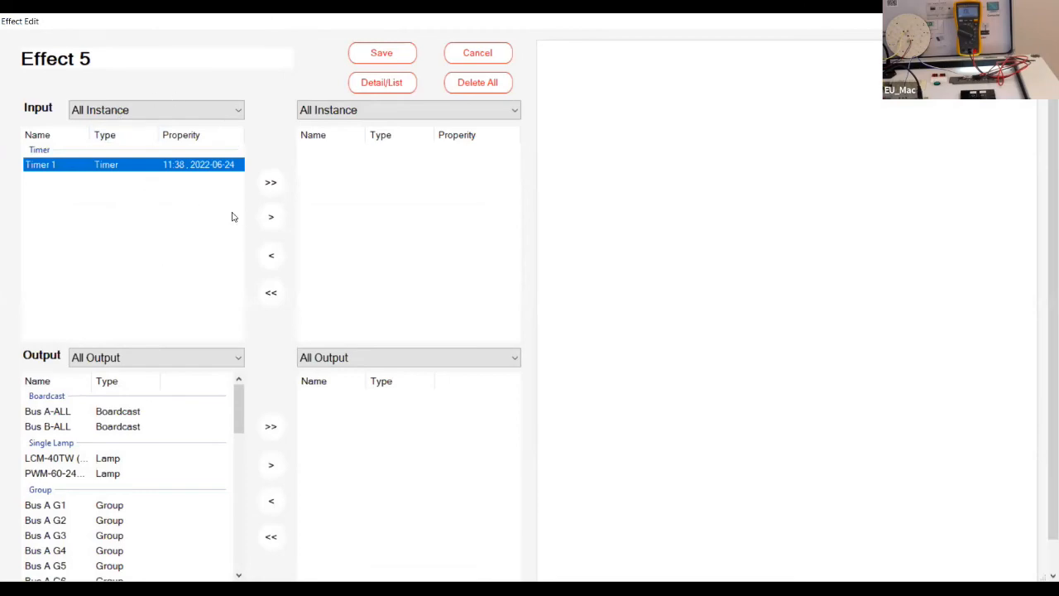
{"action": "left_click", "coordinate": [276, 221]}
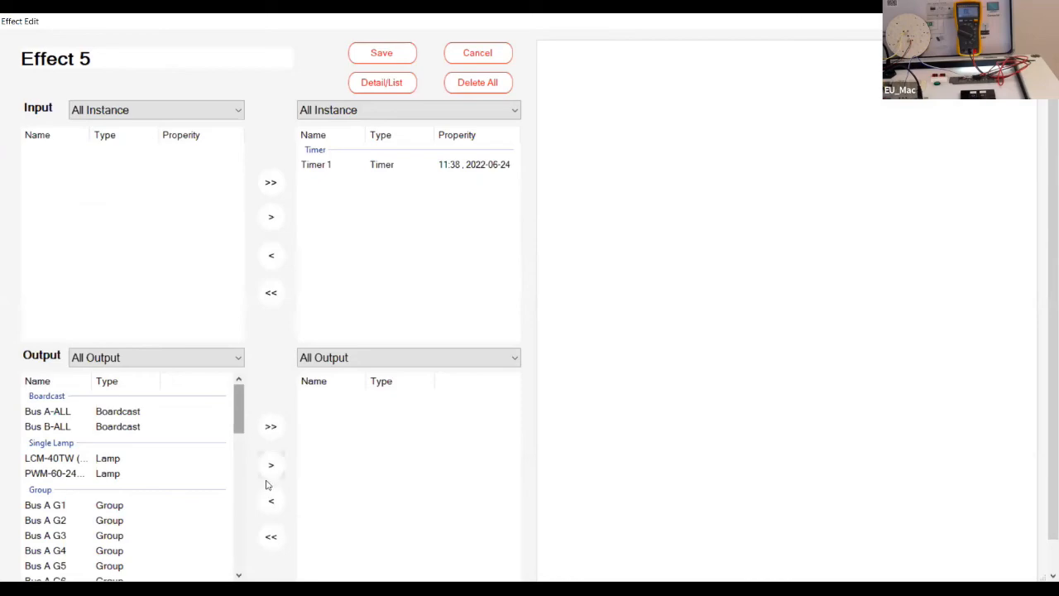
Step: Add relay K3 to the outputs of Effect 5
{"action": "left_click", "coordinate": [240, 469]}
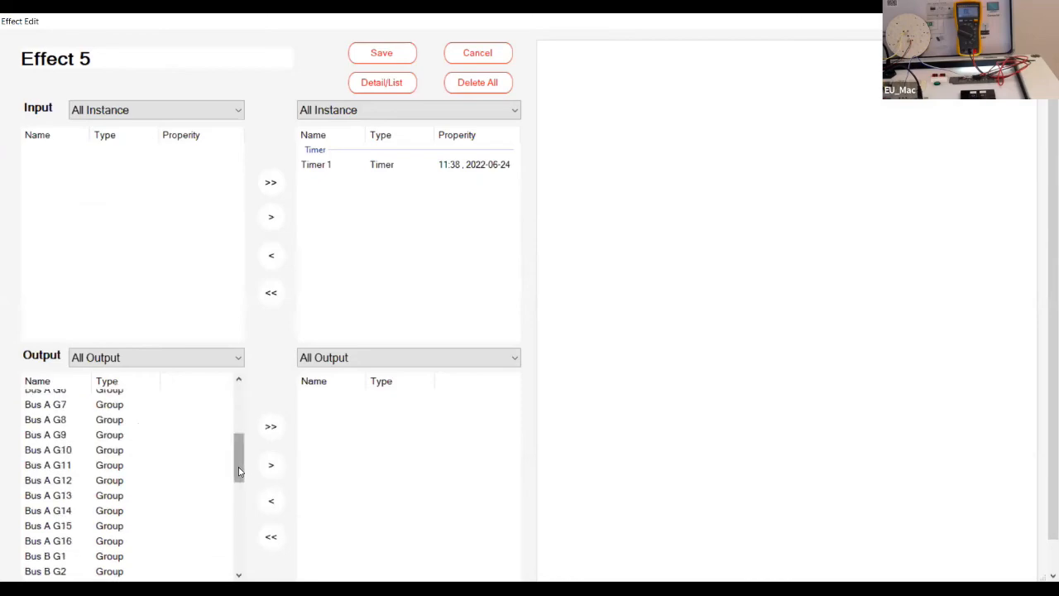
{"action": "left_click", "coordinate": [241, 525]}
{"action": "left_click", "coordinate": [239, 545]}
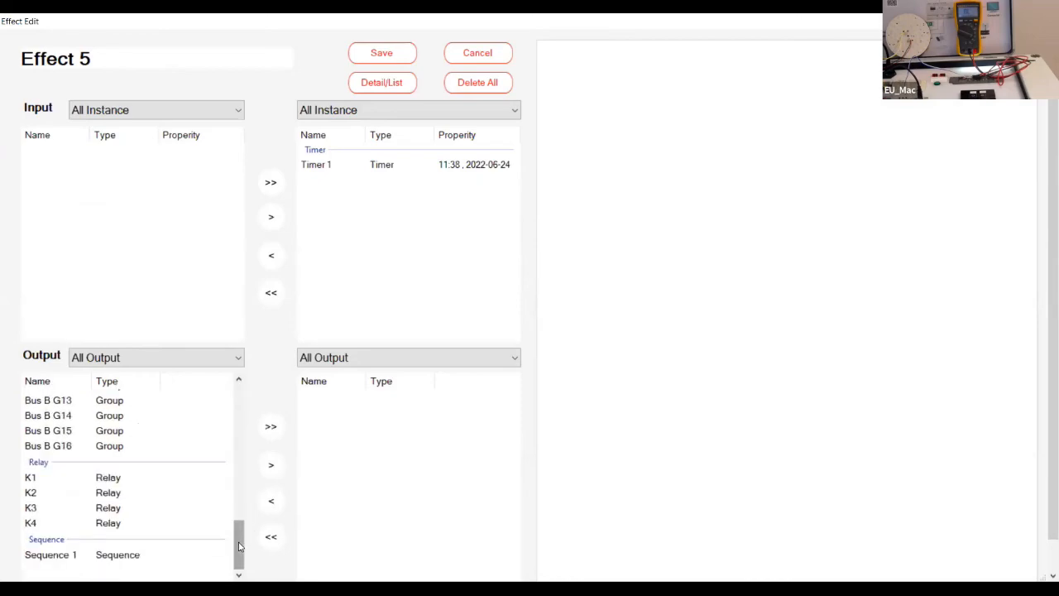
{"action": "left_click", "coordinate": [111, 510]}
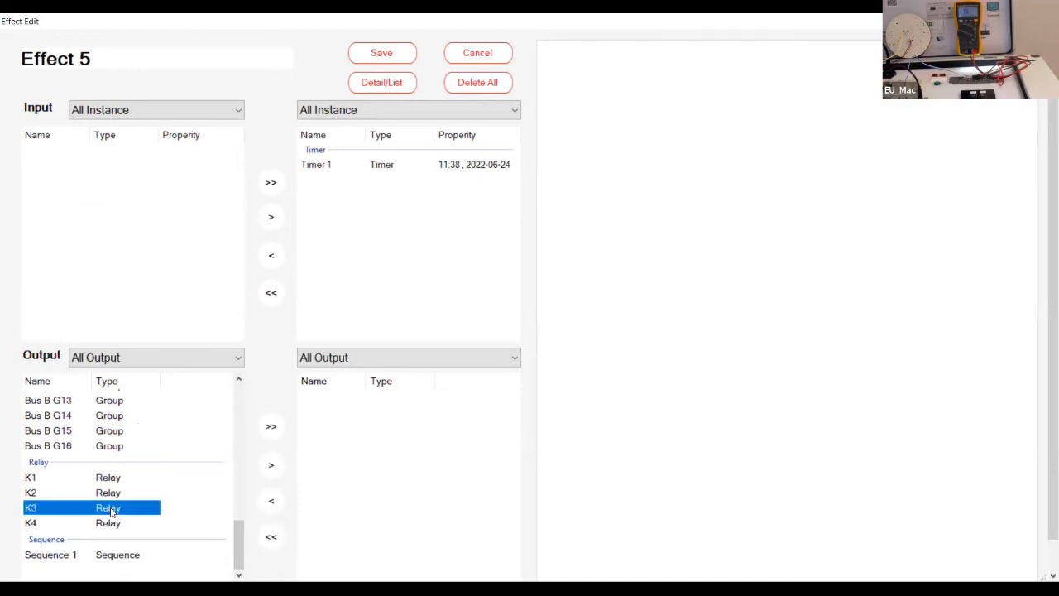
{"action": "left_click", "coordinate": [271, 465]}
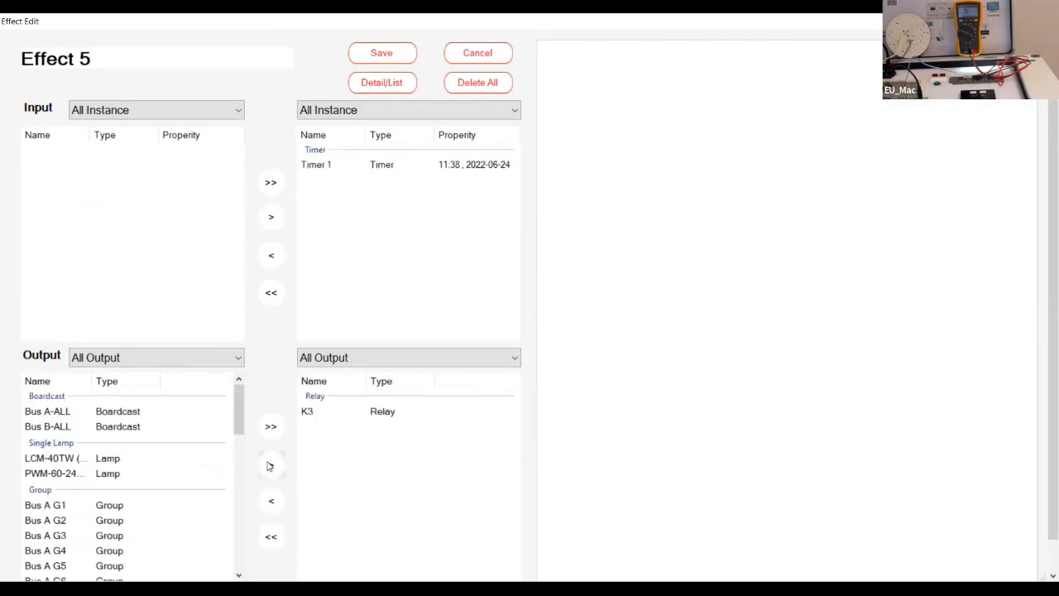
Step: Set Timer 1's relay time event action to Relay ON with Toggle Relay set to YES
{"action": "left_click", "coordinate": [418, 165]}
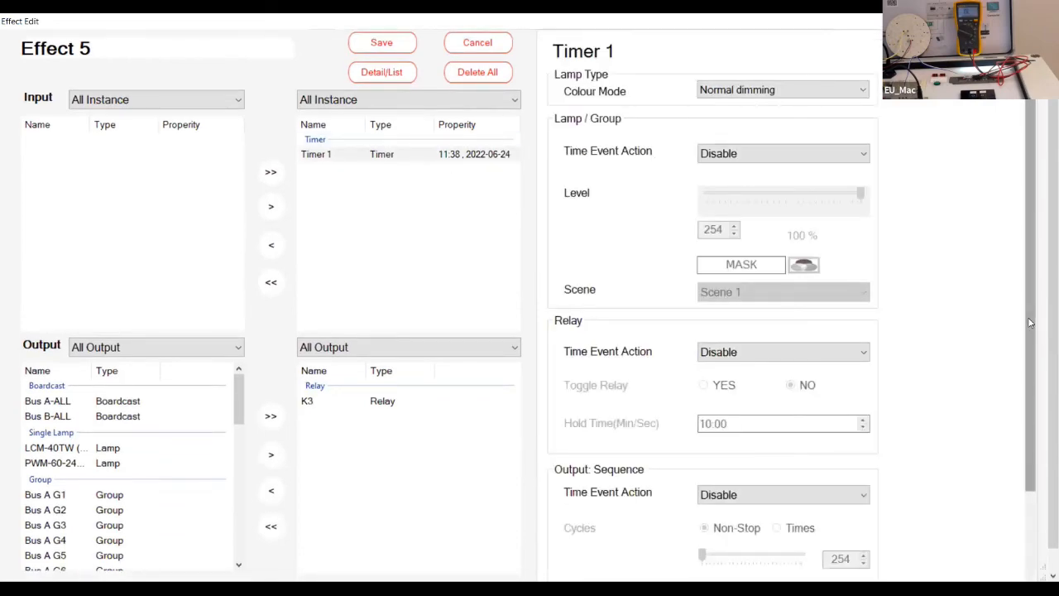
{"action": "left_click", "coordinate": [751, 354]}
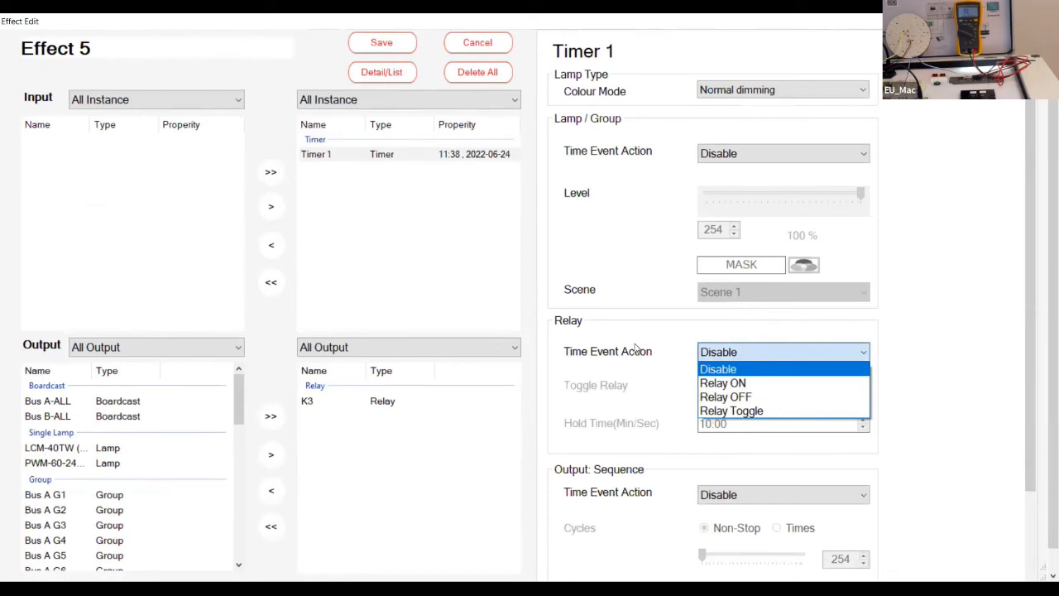
{"action": "left_click", "coordinate": [722, 383]}
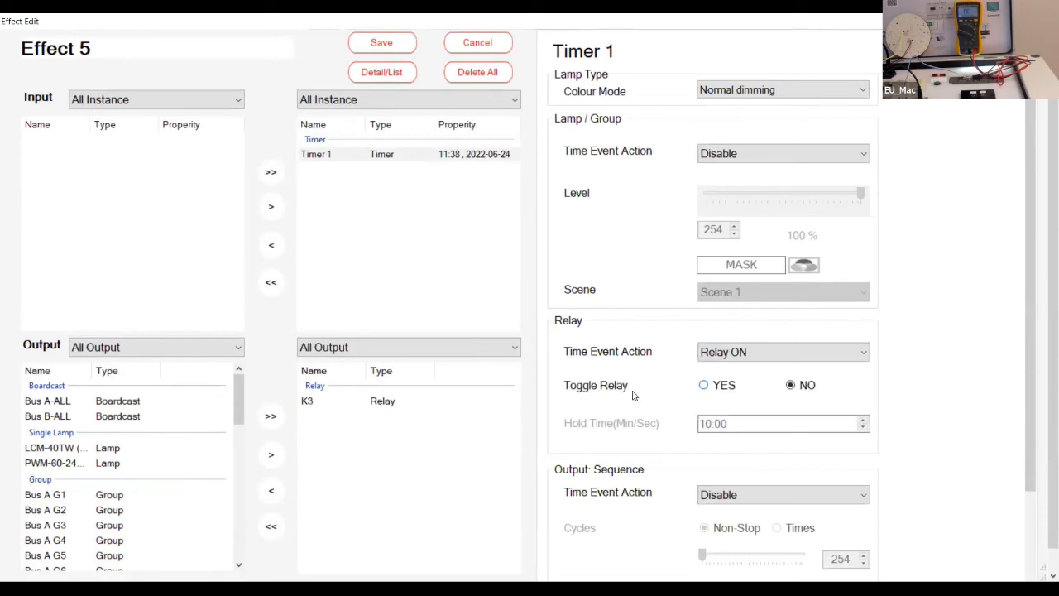
{"action": "left_click", "coordinate": [706, 387]}
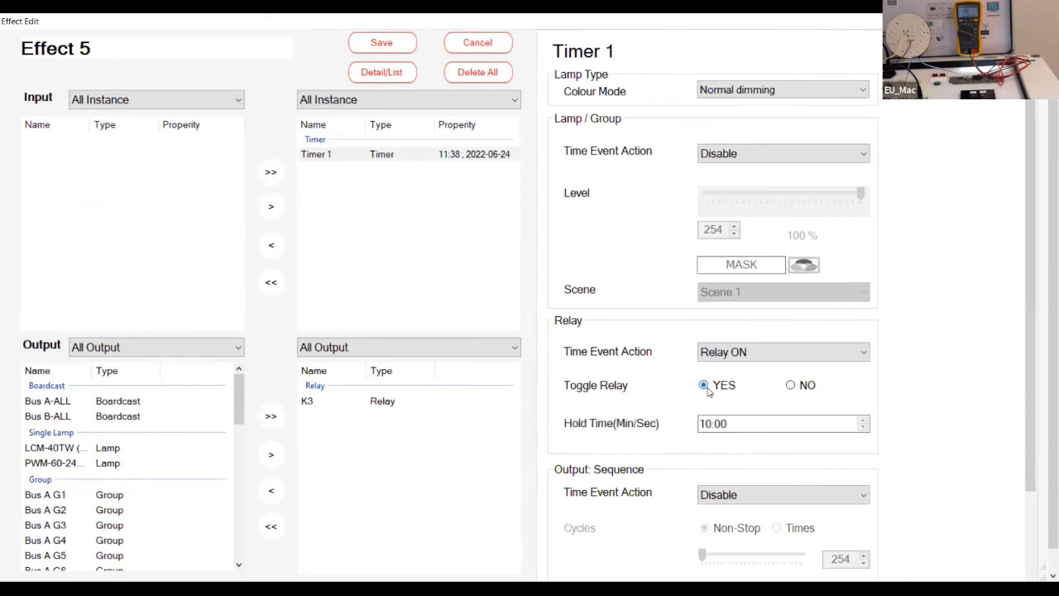
Step: Set the relay hold time to 00:02 (min/sec) and save Effect 5
{"action": "left_click", "coordinate": [732, 426]}
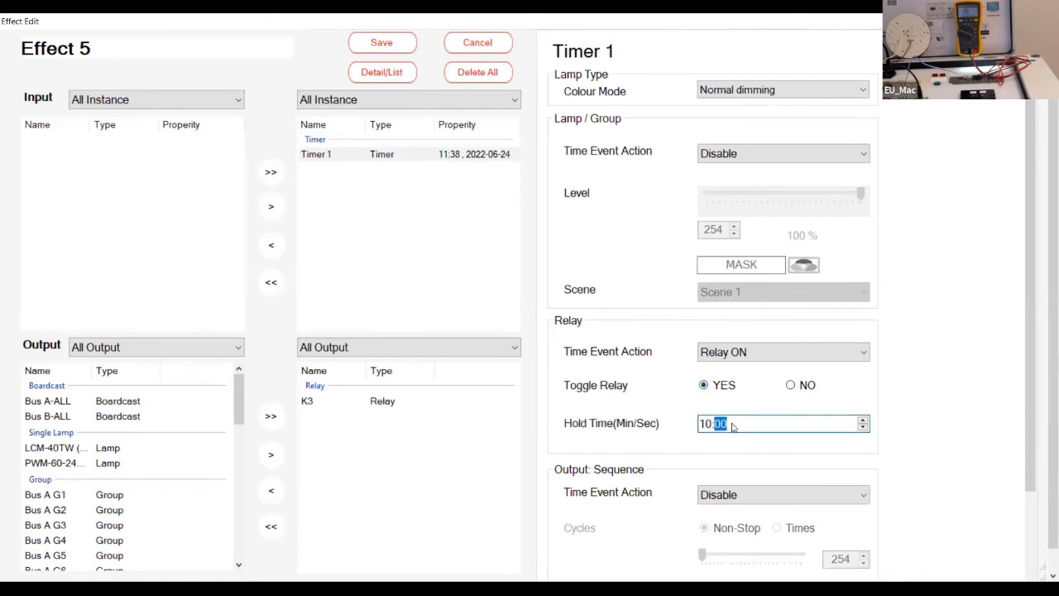
{"action": "left_click", "coordinate": [703, 424]}
{"action": "type", "text": "0"}
{"action": "left_click", "coordinate": [757, 424]}
{"action": "type", "text": "02"}
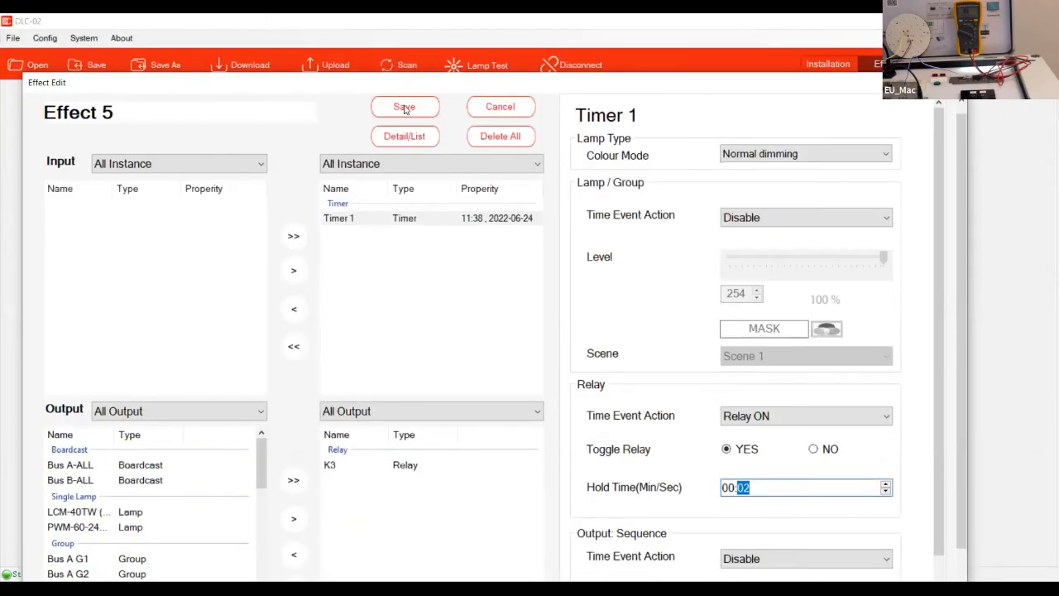
{"action": "left_click", "coordinate": [405, 107]}
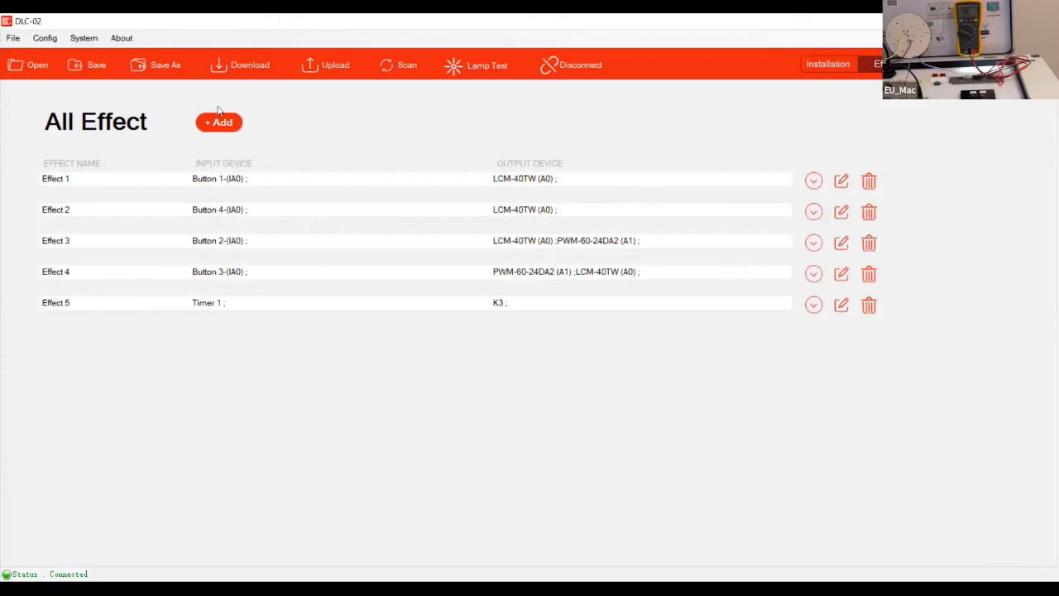
Step: Download the updated configuration with the timer effect to the controller
{"action": "left_click", "coordinate": [238, 75]}
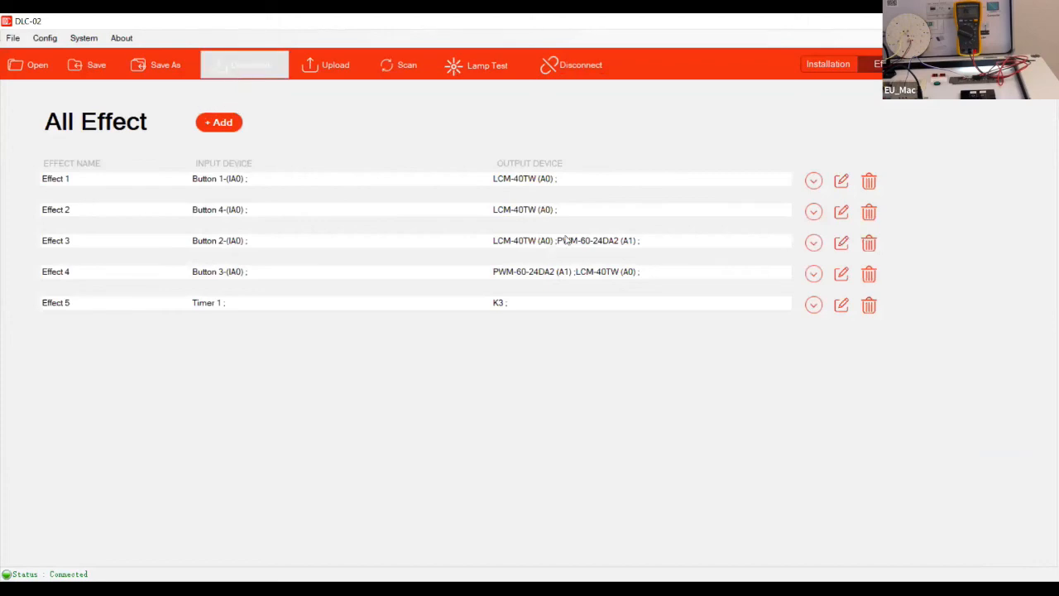
{"action": "left_click", "coordinate": [569, 352]}
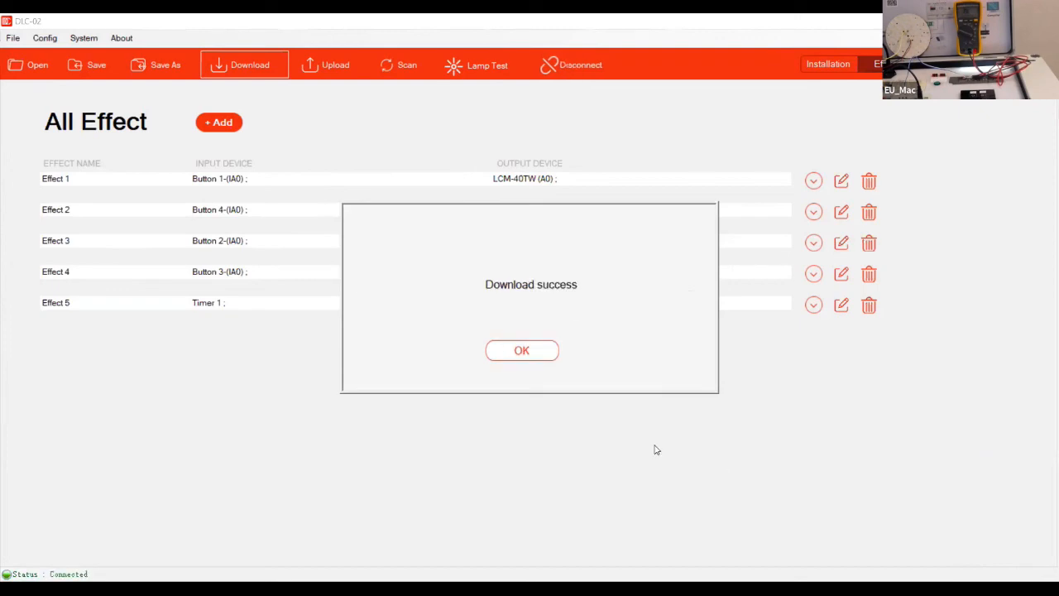
{"action": "left_click", "coordinate": [520, 351]}
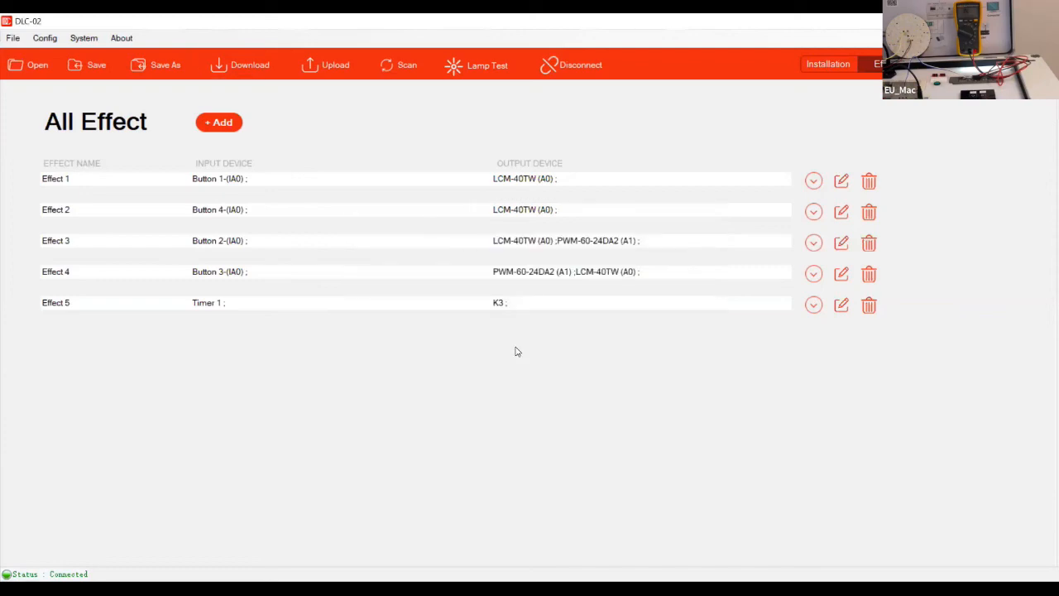